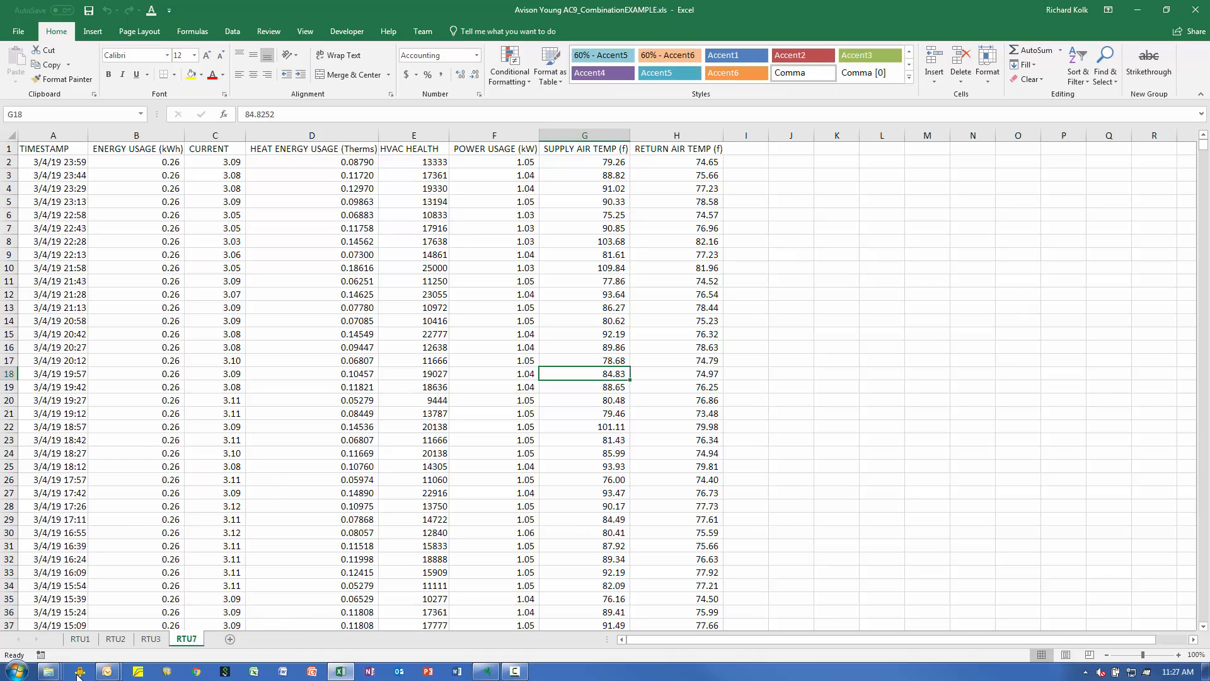
# Open the workbook HDDandOnlineStatusv7.xlsm from the kw Final Report to 03-04 folder without updating its external links
pyautogui.click(49, 671)
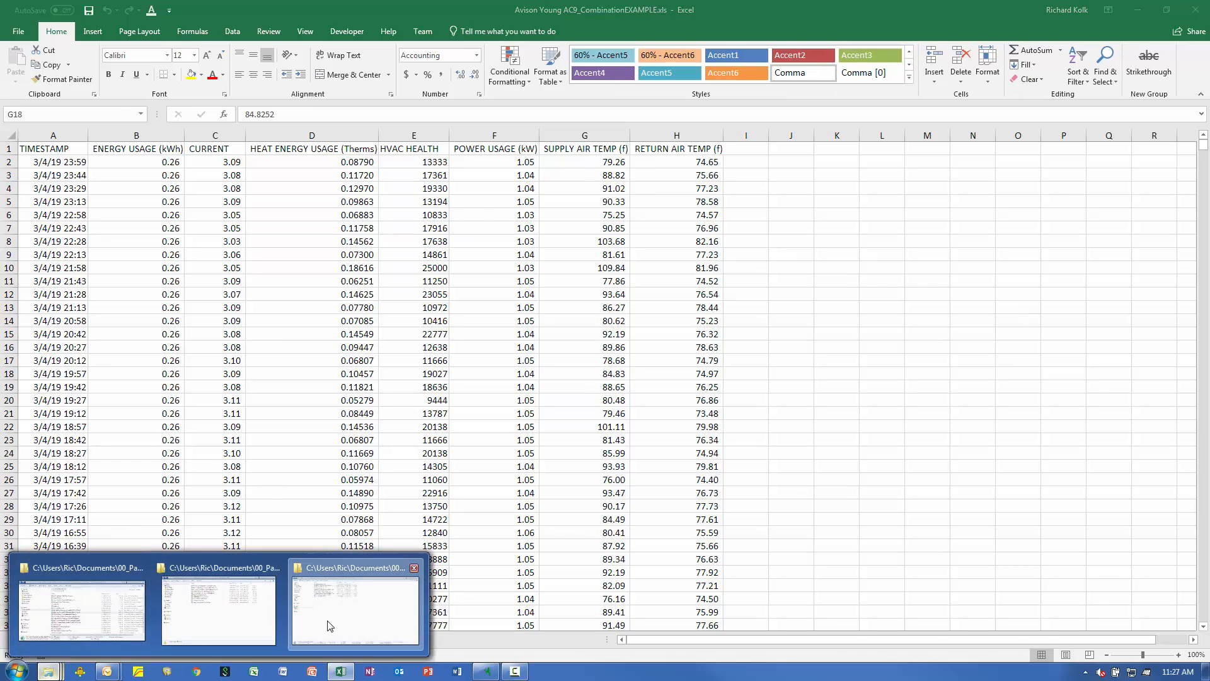
pyautogui.click(328, 626)
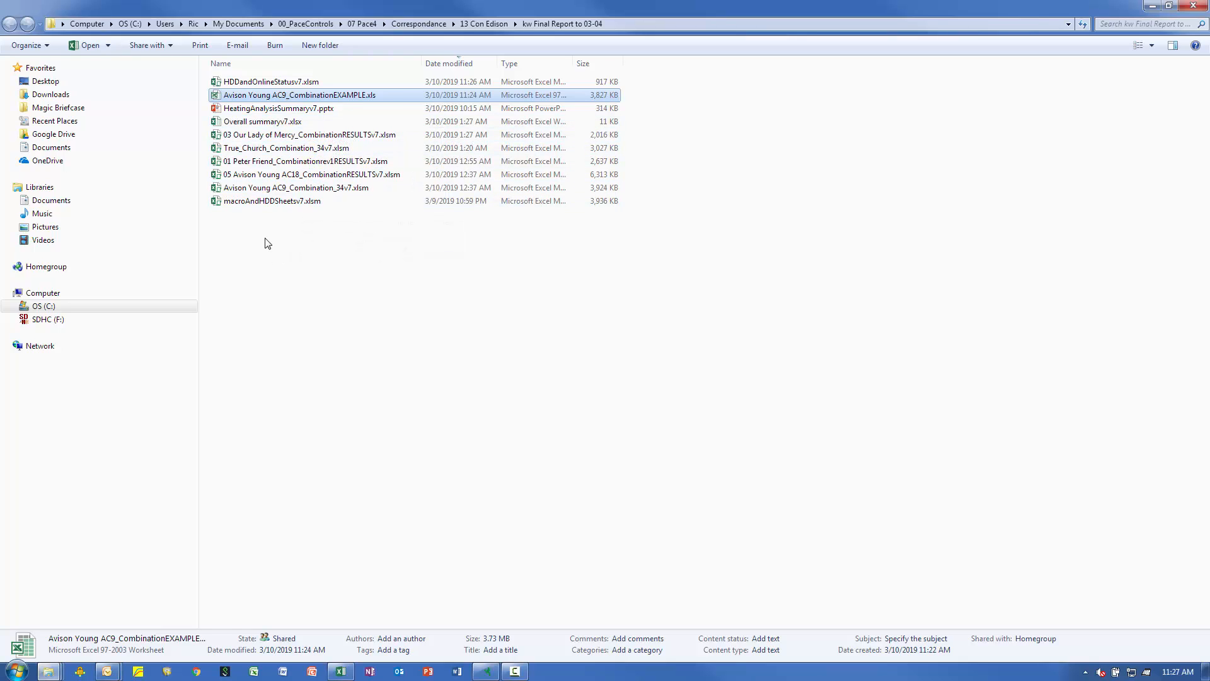
pyautogui.doubleClick(291, 83)
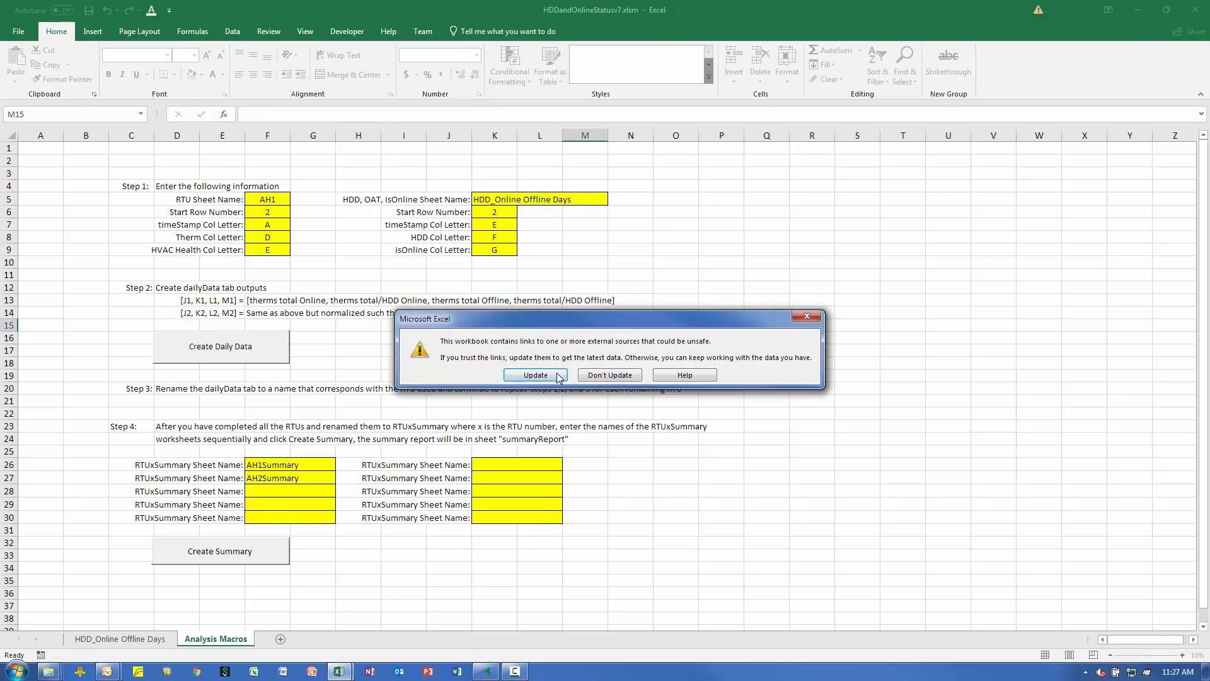
pyautogui.click(599, 377)
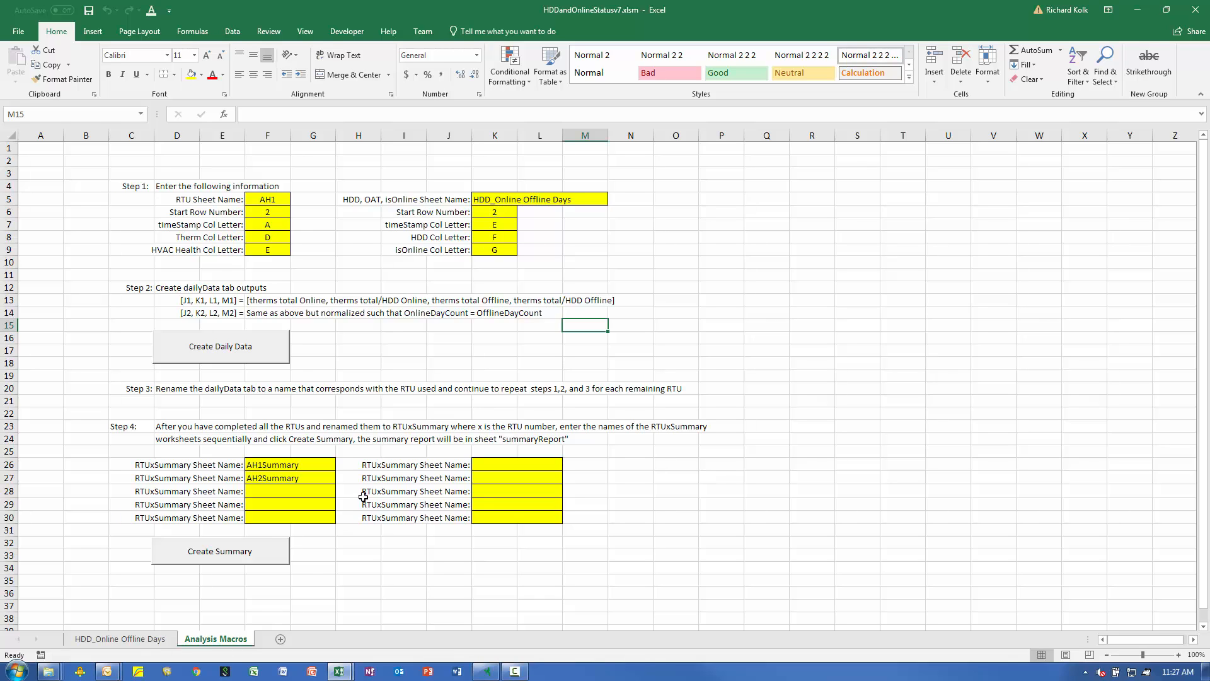
# With Design Mode on, copy the Analysis Macros sheet to the end of Avison Young AC9_CombinationEXAMPLE.xls
pyautogui.click(346, 38)
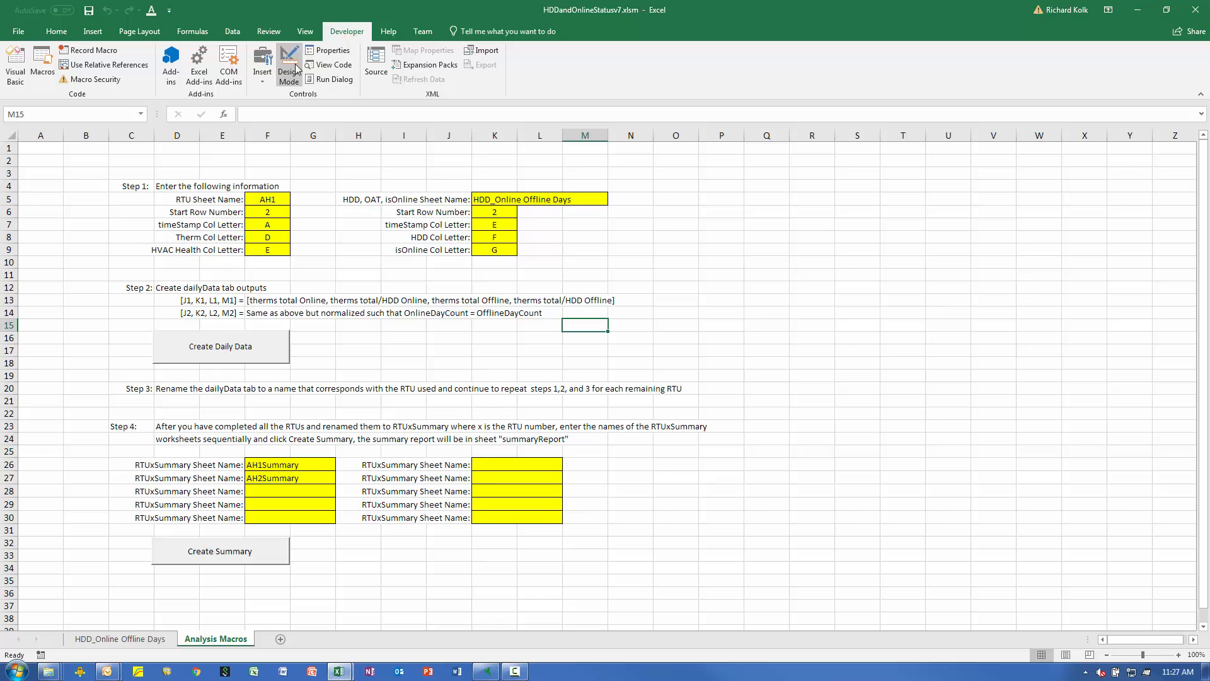
pyautogui.click(292, 83)
pyautogui.rightClick(224, 641)
pyautogui.click(265, 542)
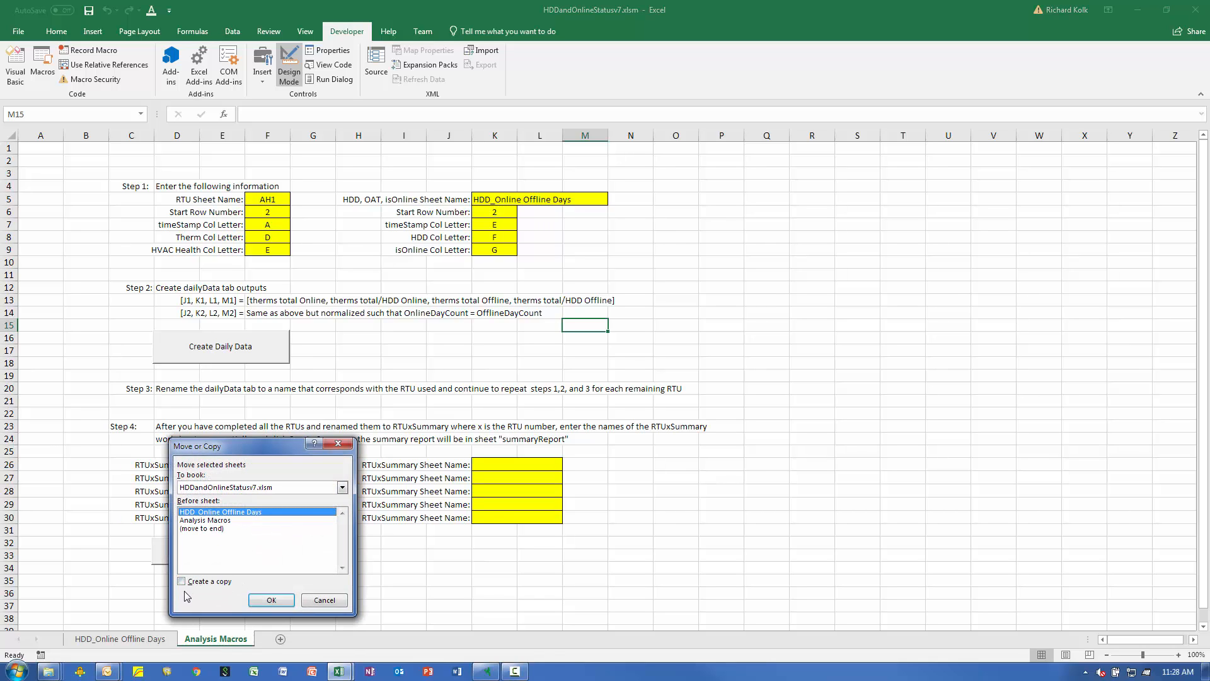
pyautogui.click(186, 582)
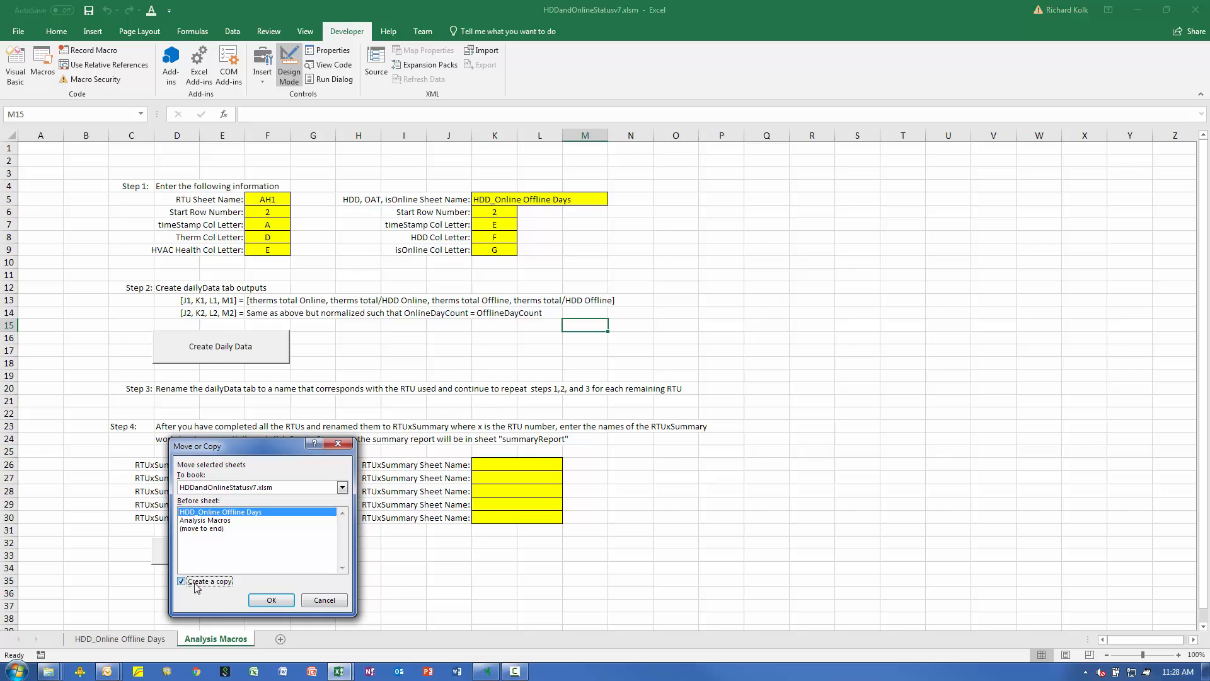
pyautogui.click(217, 489)
pyautogui.click(285, 507)
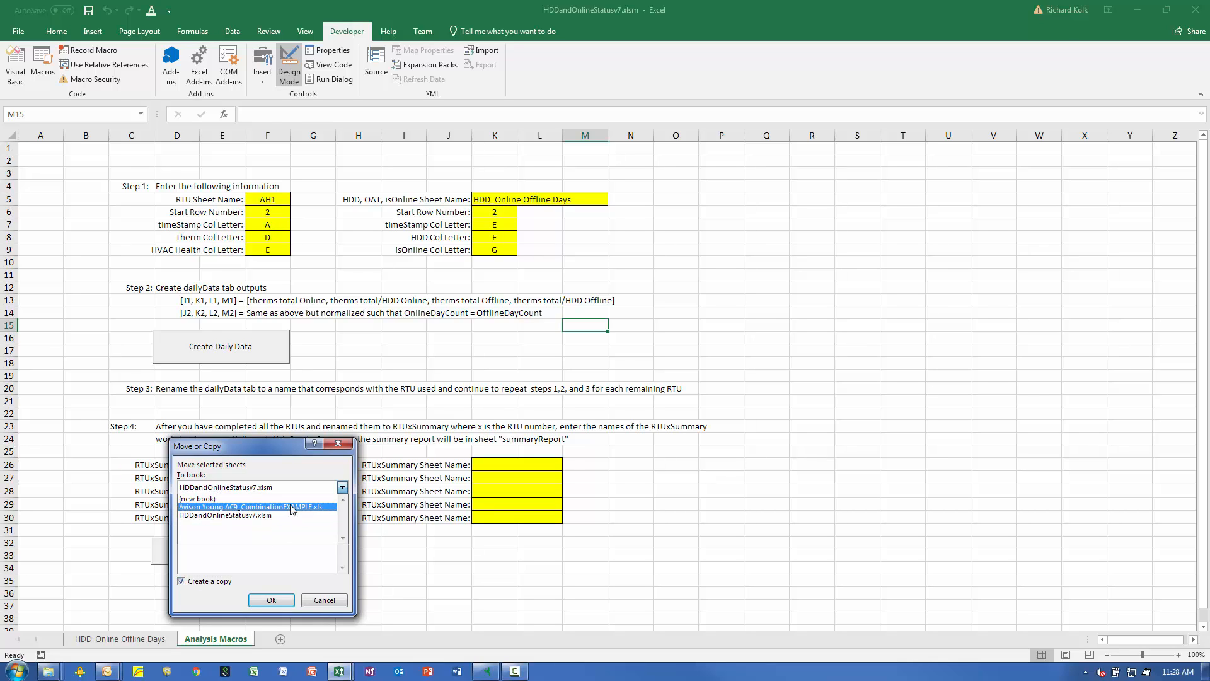
pyautogui.click(201, 546)
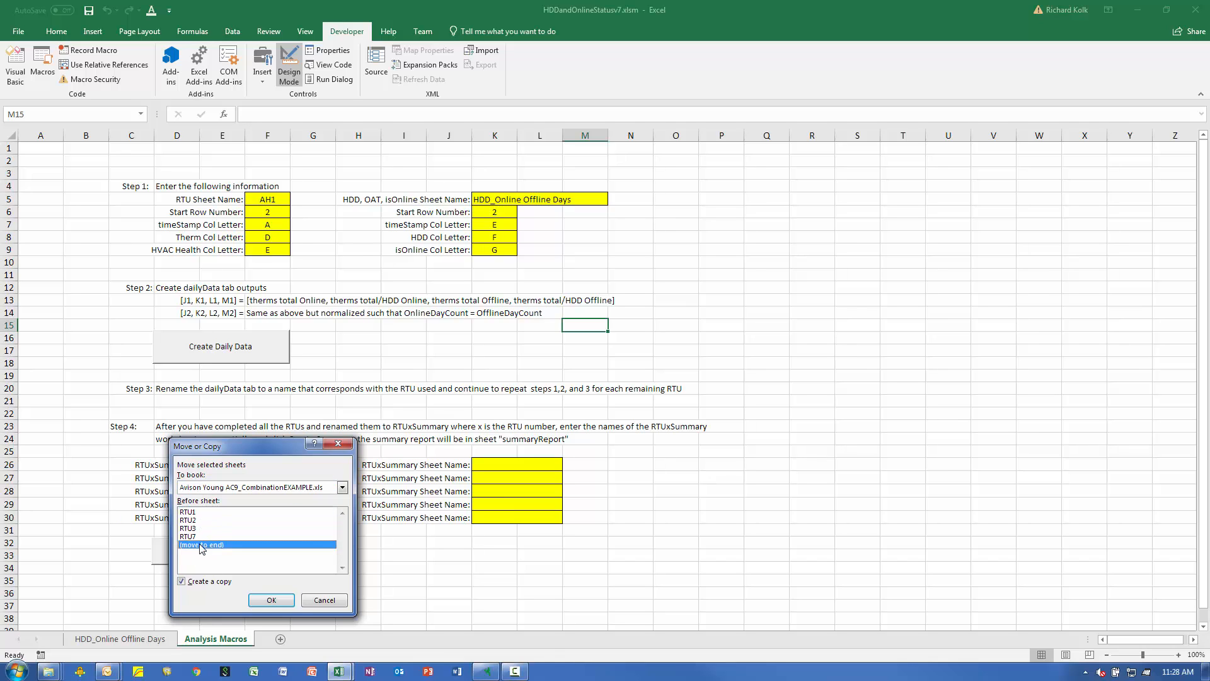
pyautogui.click(277, 604)
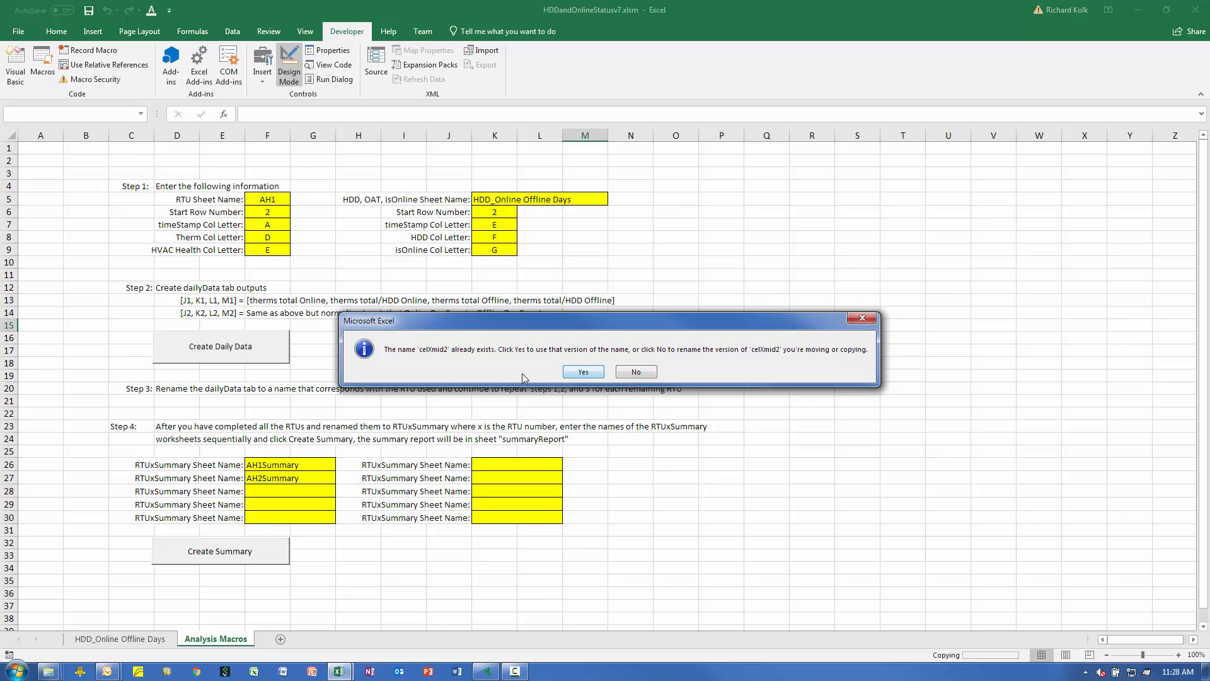
# Keep the destination workbook's existing version of every conflicting defined name to finish copying the Analysis Macros sheet
pyautogui.click(581, 371)
pyautogui.press('Return')
pyautogui.press('Return')
pyautogui.press('Return')
pyautogui.press('Return')
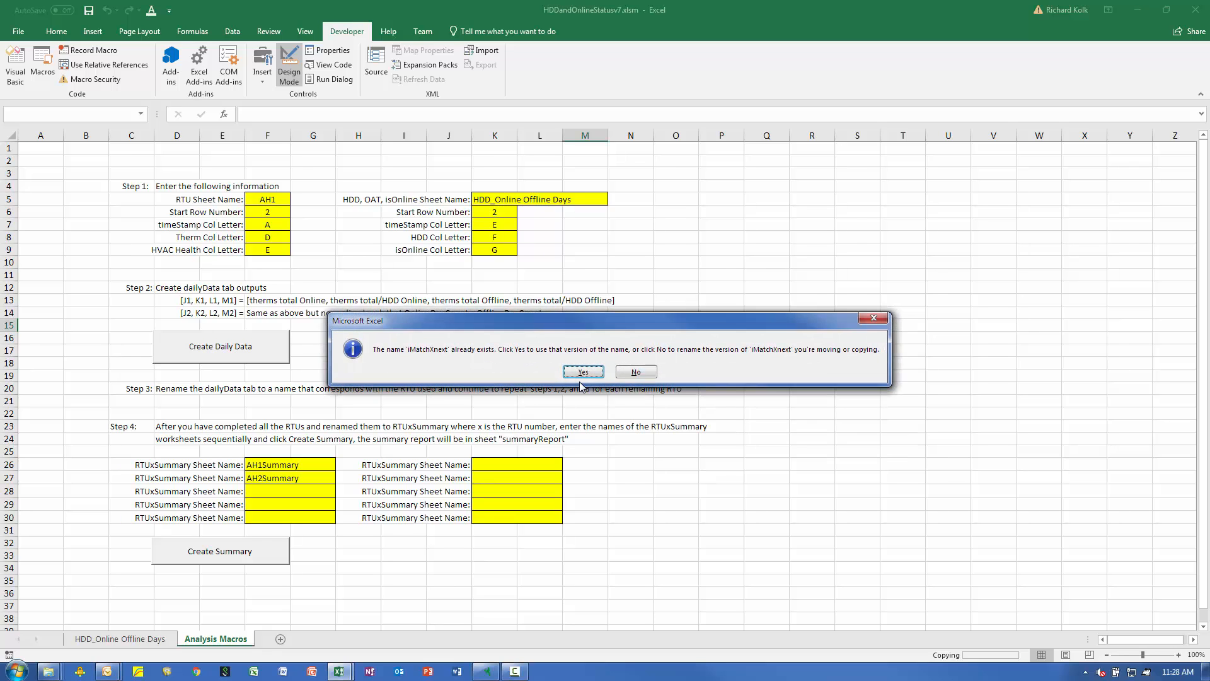
pyautogui.press('Return')
pyautogui.press('Return')
pyautogui.press('Return')
pyautogui.press('Return')
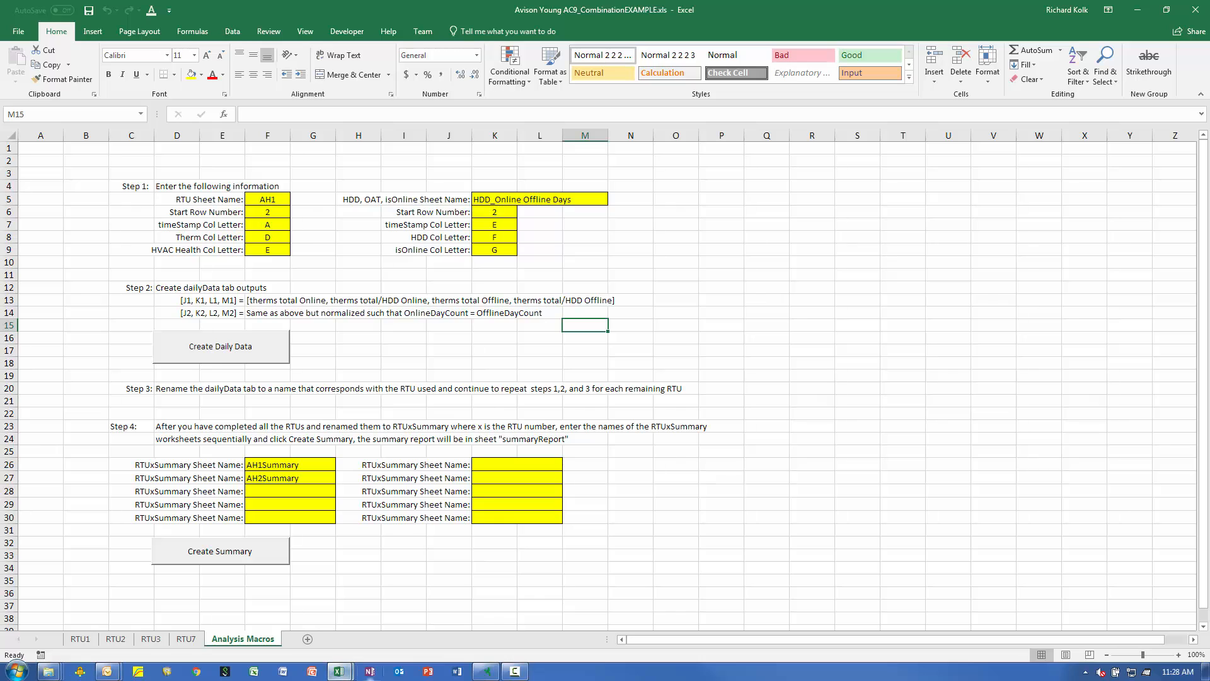
# Copy the HDD_Online Offline Days sheet from HDDandOnlineStatusv7.xlsm into Avison Young AC9_CombinationEXAMPLE.xls, placing it before Analysis Macros
pyautogui.moveTo(340, 673)
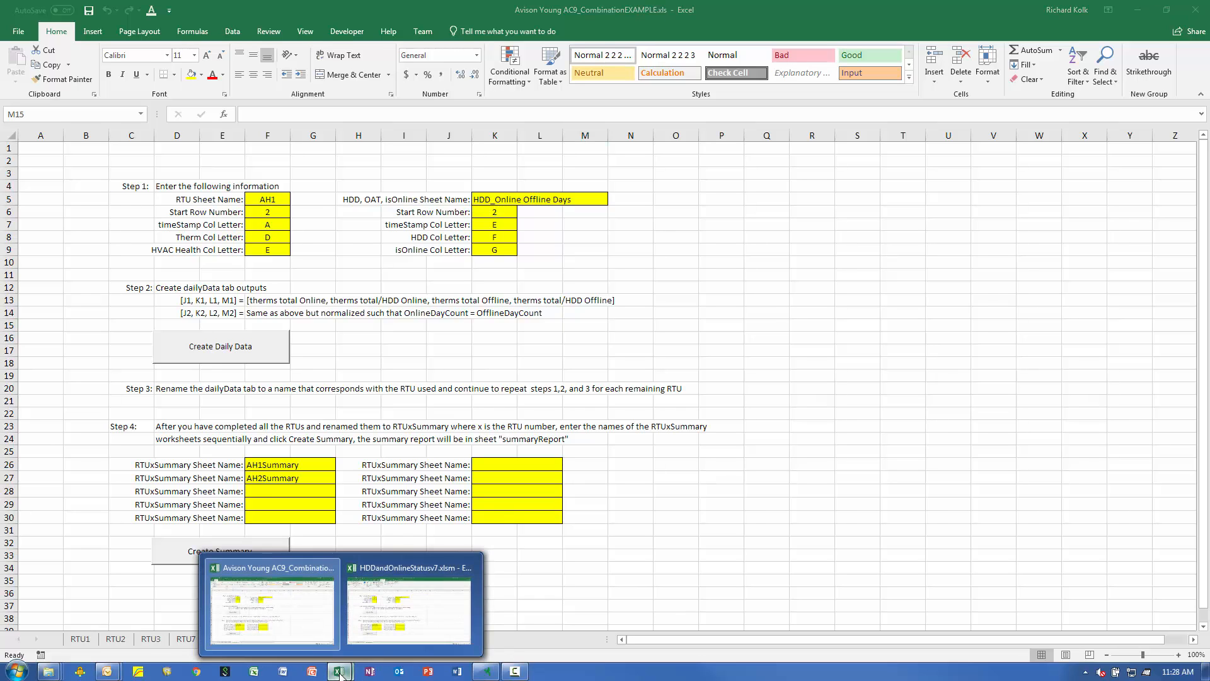
pyautogui.click(396, 612)
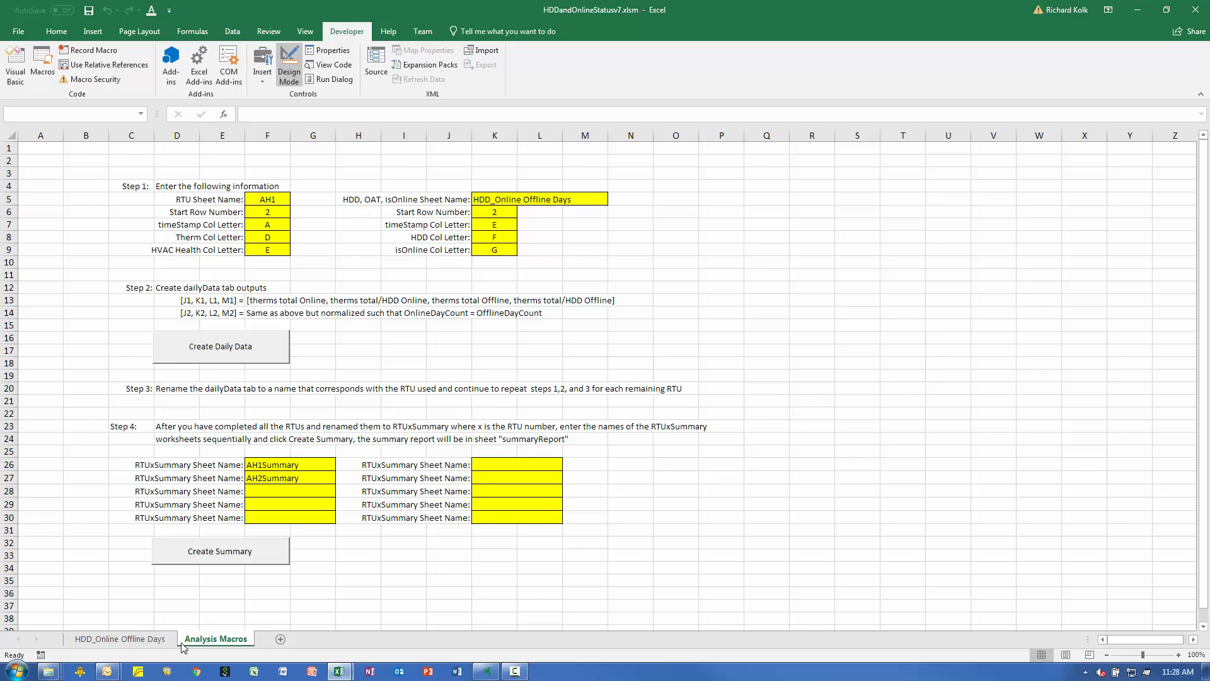
pyautogui.click(139, 640)
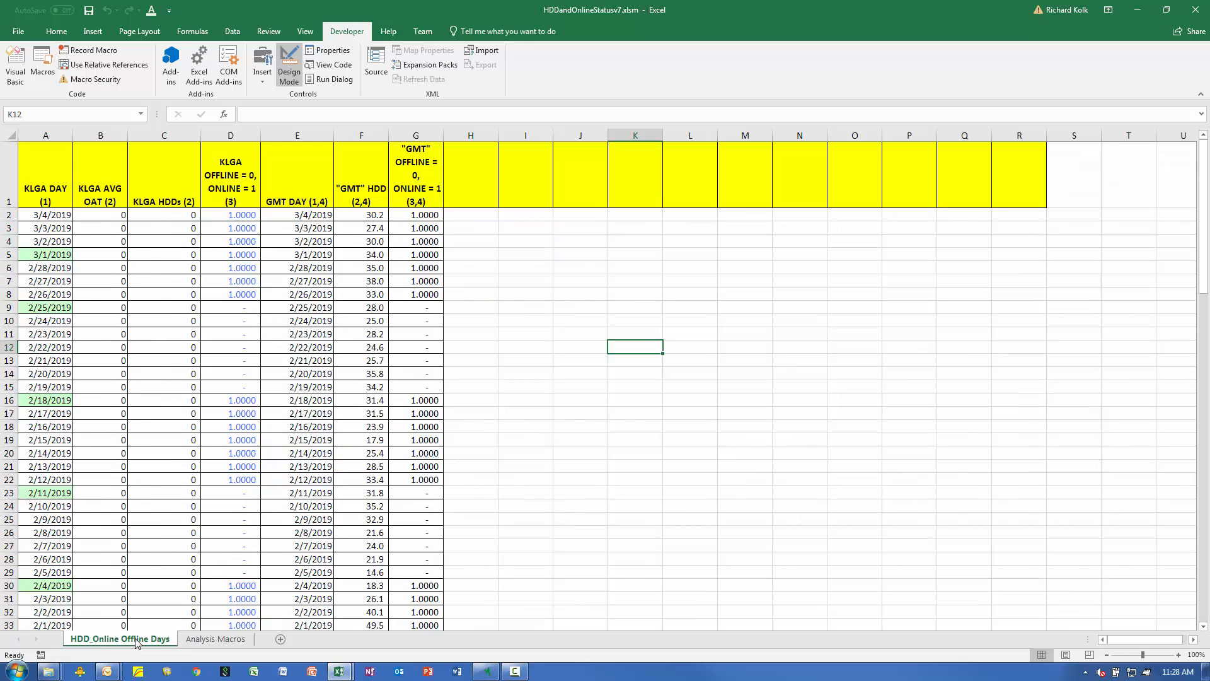
pyautogui.rightClick(135, 642)
pyautogui.click(180, 537)
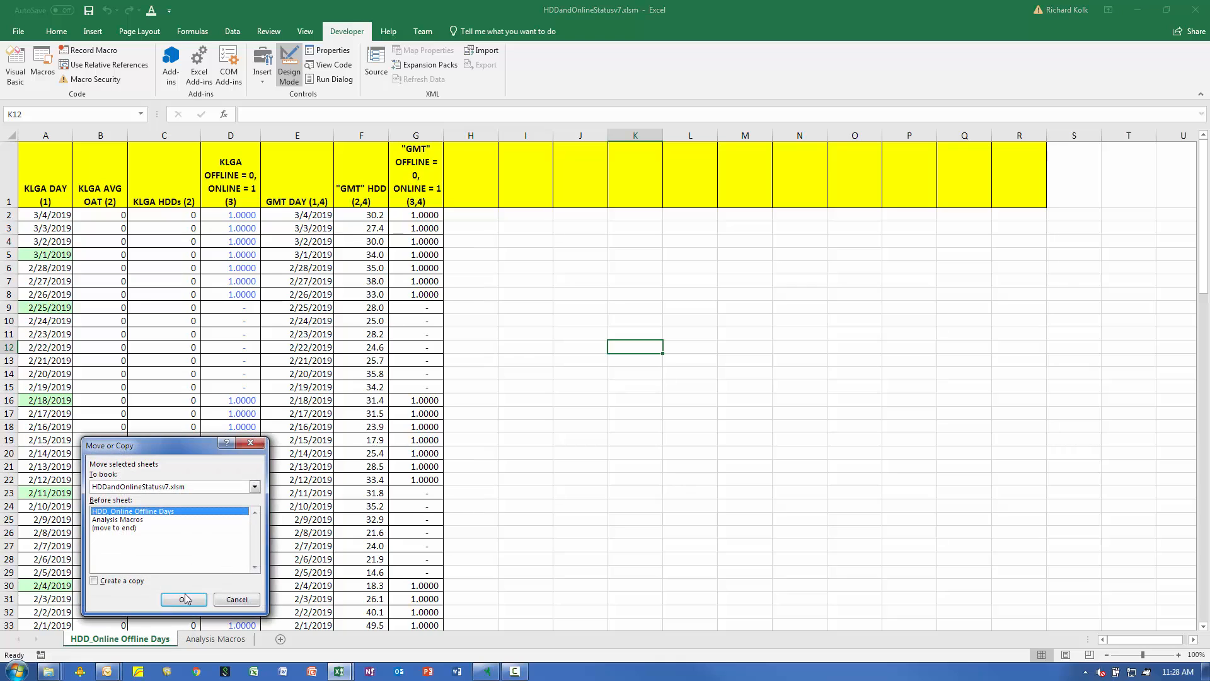
pyautogui.click(94, 580)
pyautogui.click(140, 489)
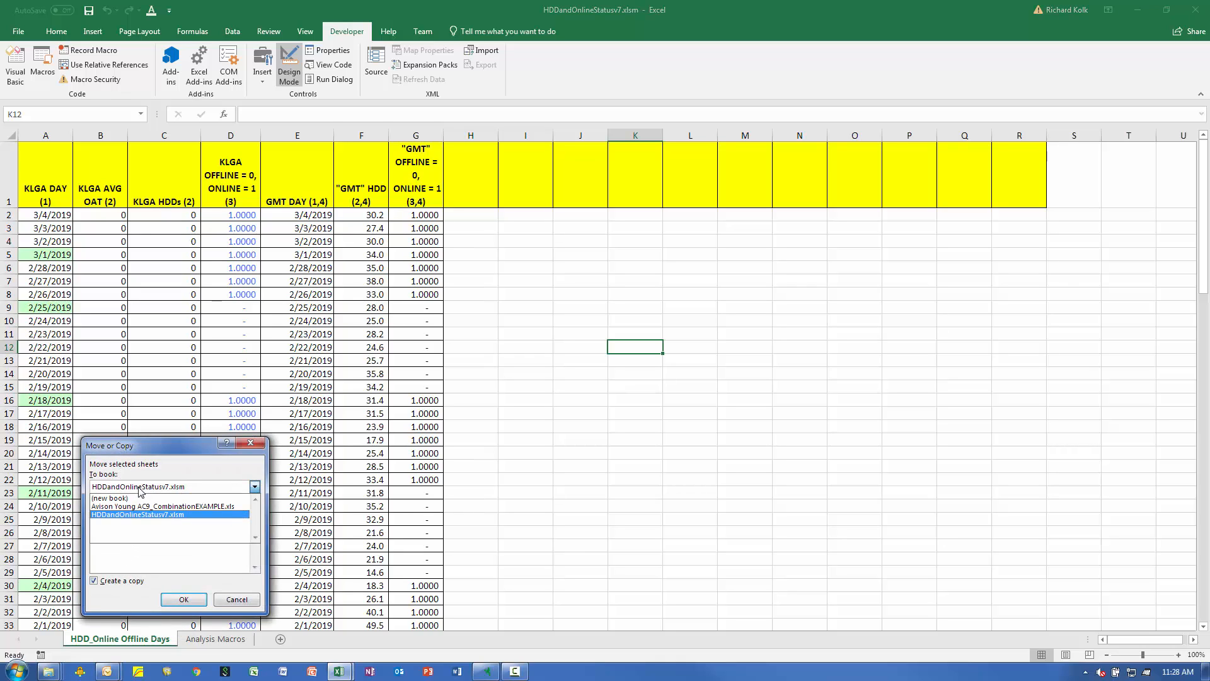
pyautogui.click(150, 507)
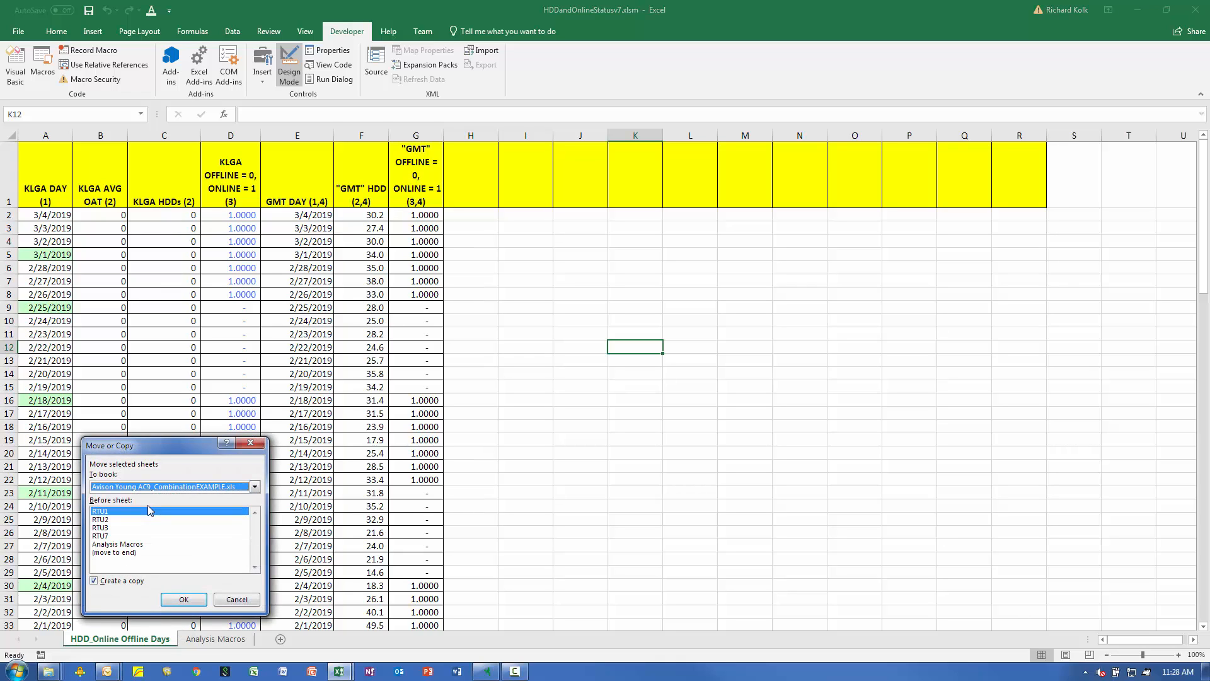
pyautogui.click(117, 546)
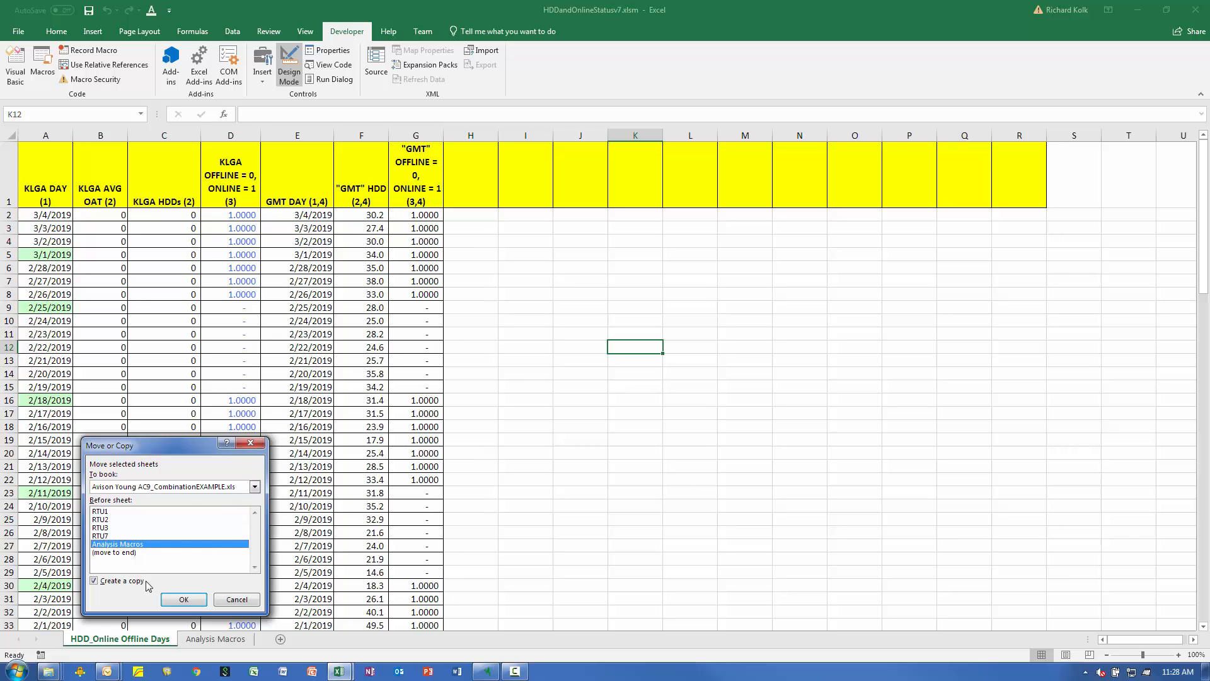
pyautogui.click(183, 600)
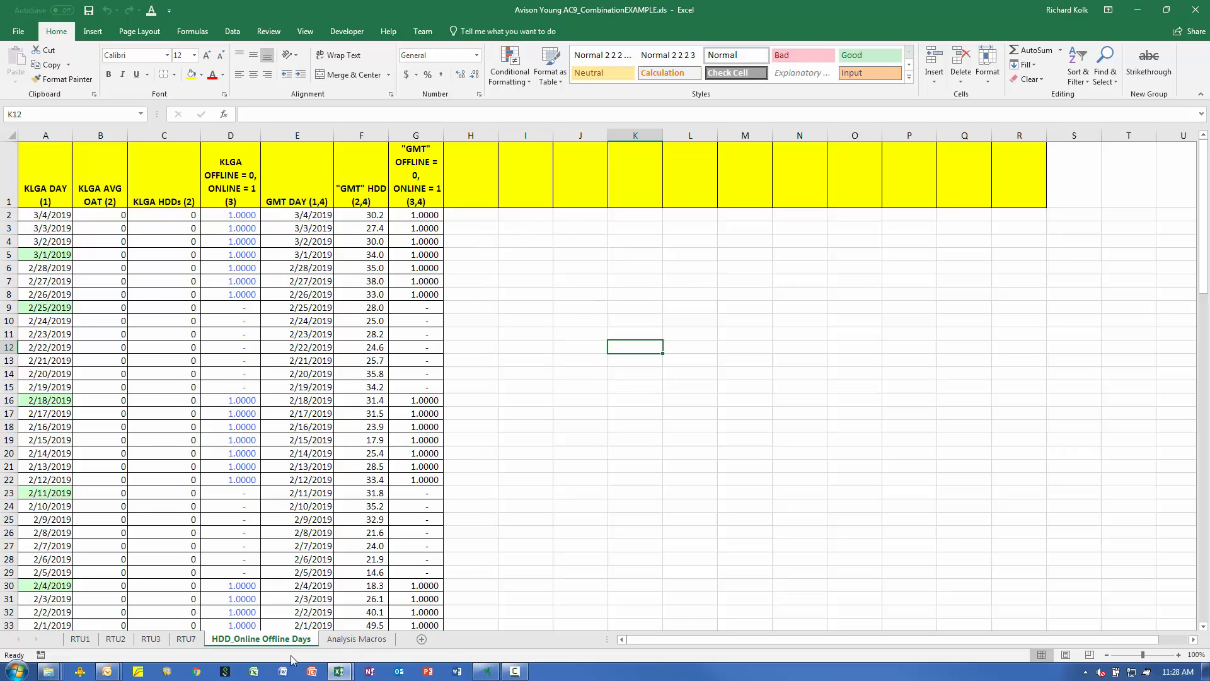
# Examine both copied sheets, including the GMT HDD values and online/offline flags on HDD_Online Offline Days
pyautogui.click(360, 640)
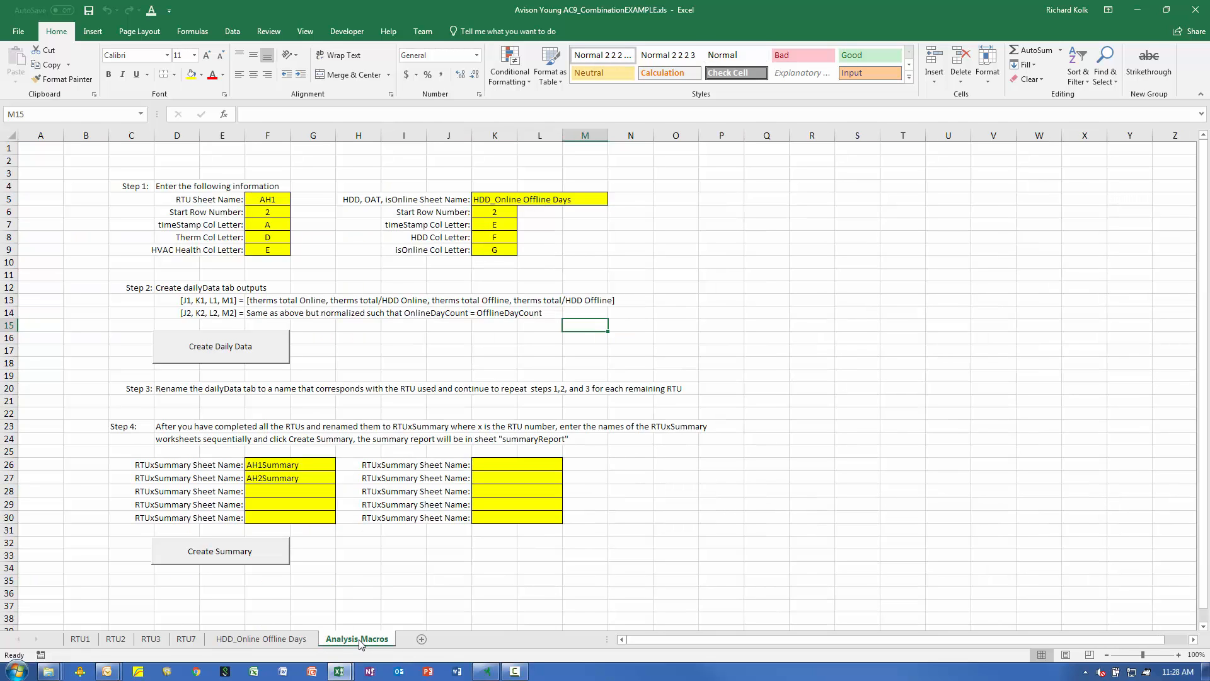
pyautogui.click(281, 640)
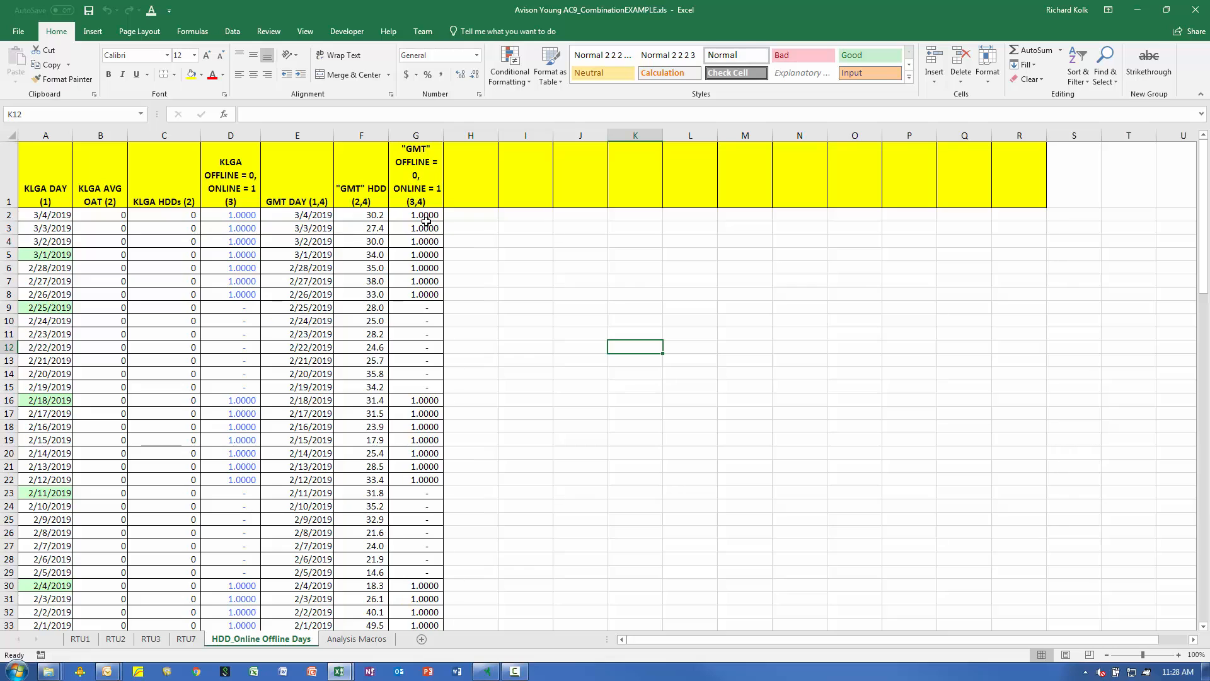
pyautogui.moveTo(372, 215); pyautogui.dragTo(376, 259)
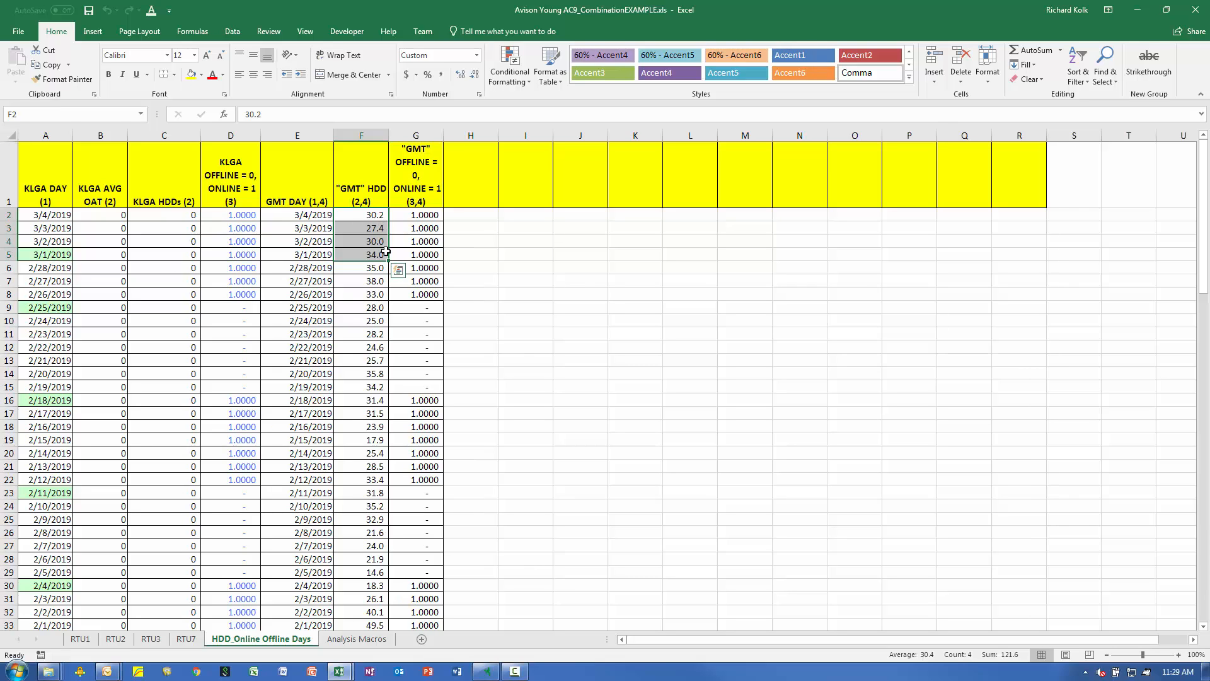
pyautogui.moveTo(432, 215); pyautogui.dragTo(429, 255)
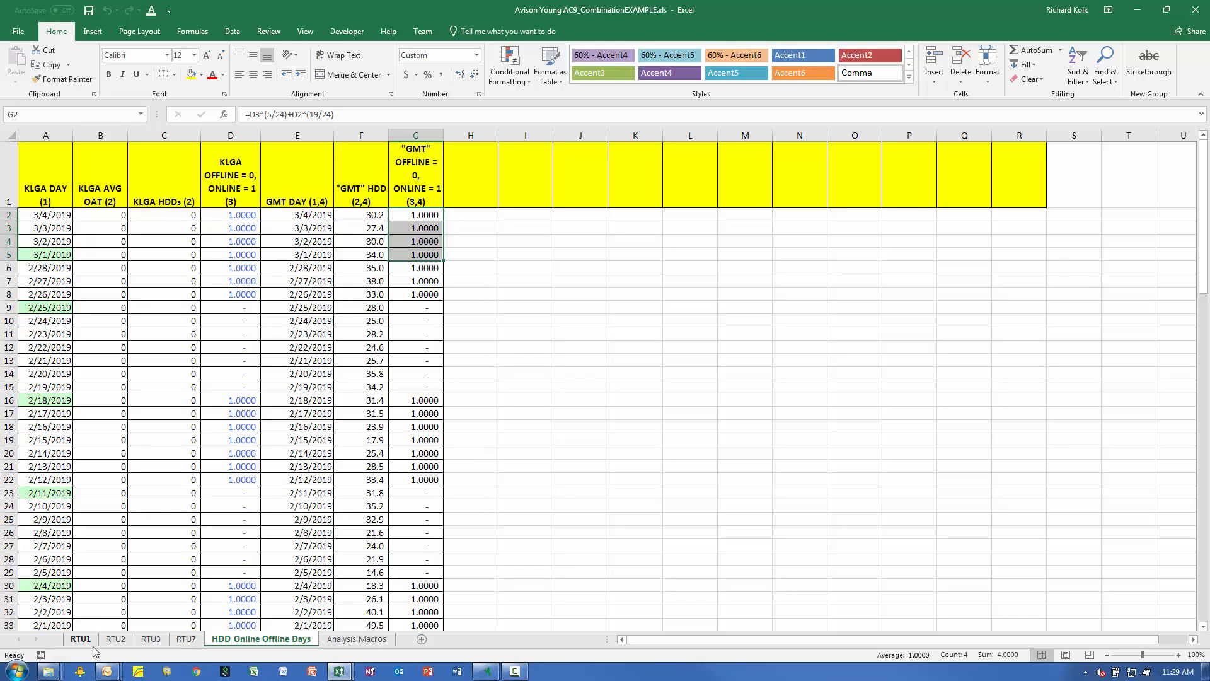
# Set the RTU Sheet Name in cell F5 of the Analysis Macros sheet to RTU1
pyautogui.click(371, 641)
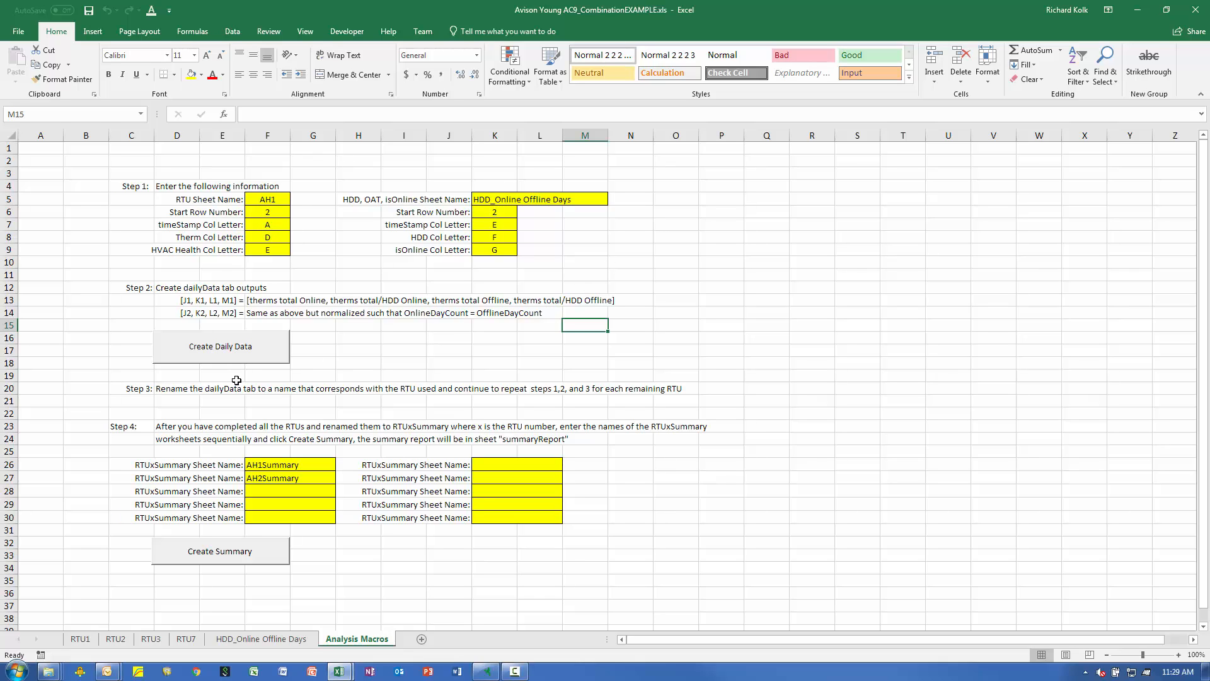
pyautogui.click(272, 201)
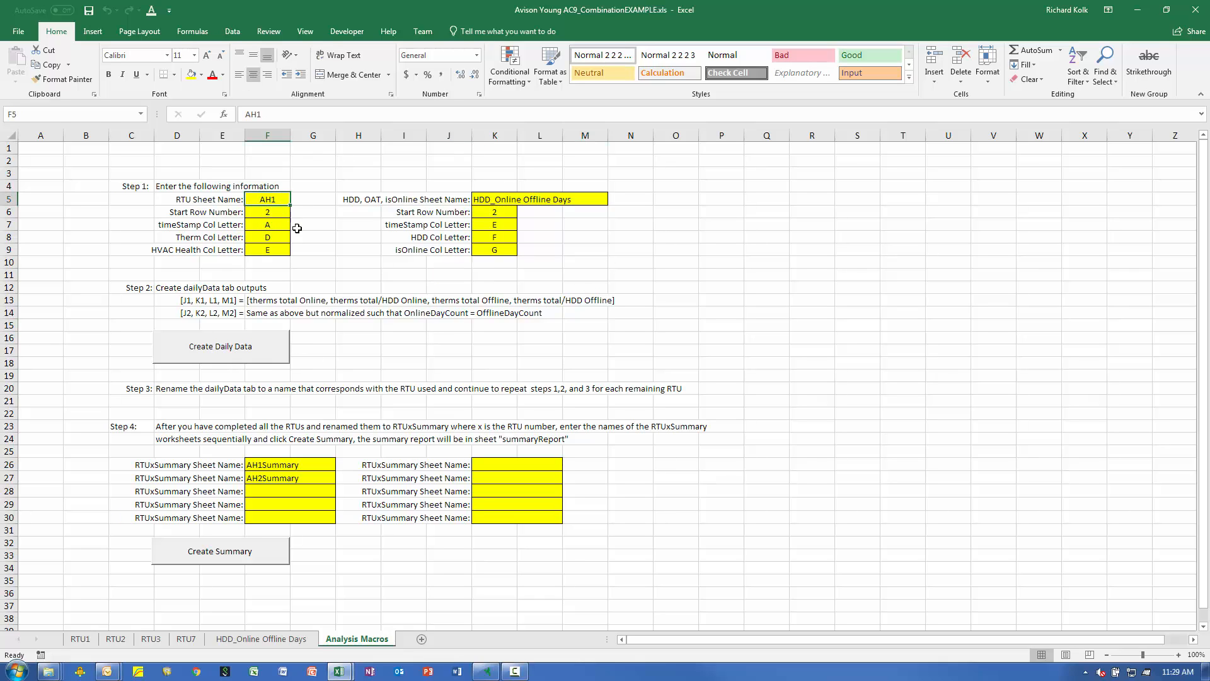
pyautogui.moveTo(263, 114); pyautogui.dragTo(187, 113)
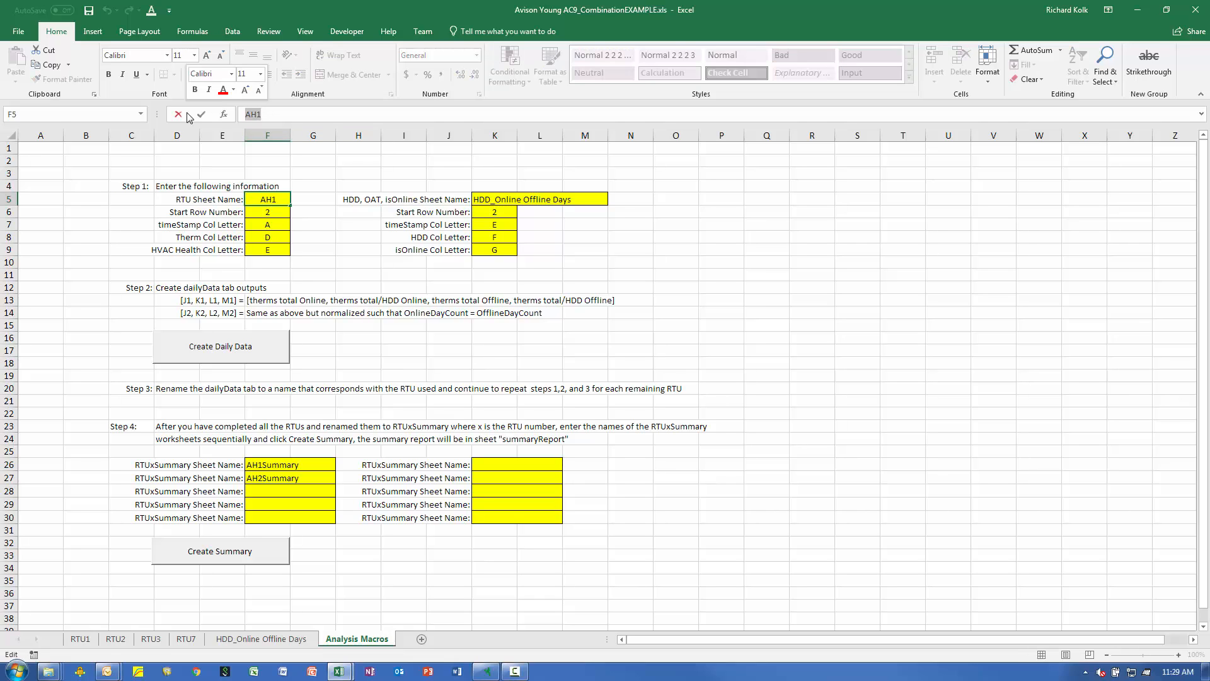
pyautogui.write('R')
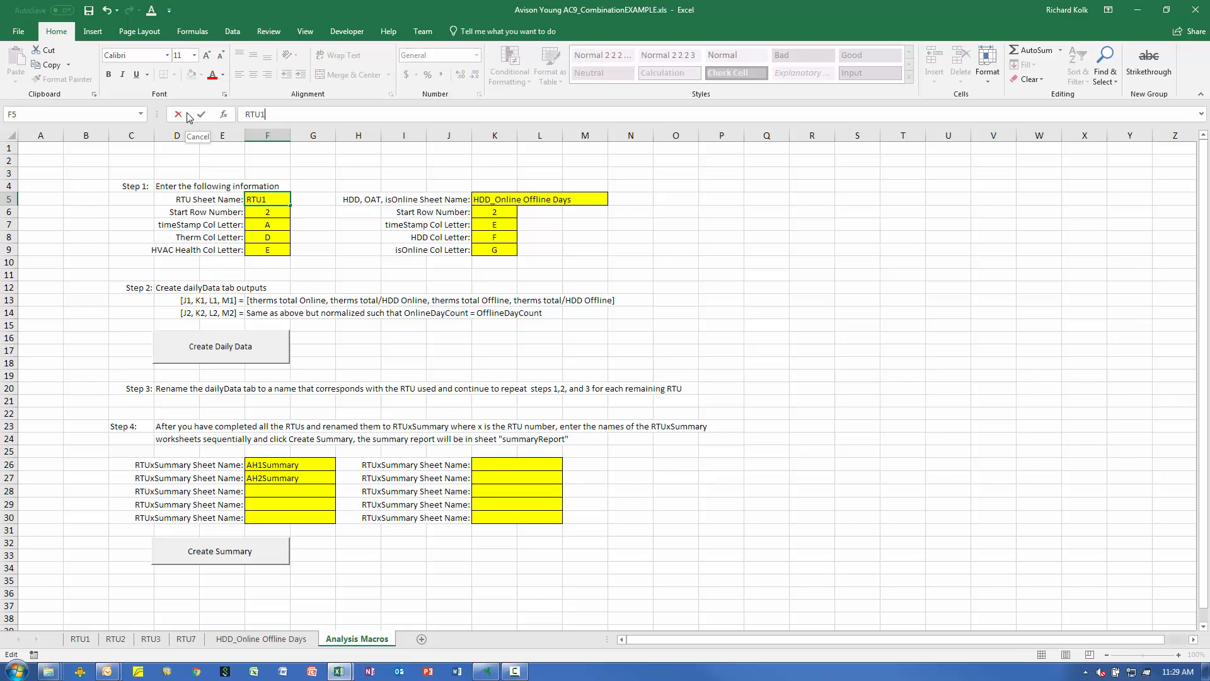
pyautogui.write('TU1')
pyautogui.click(322, 257)
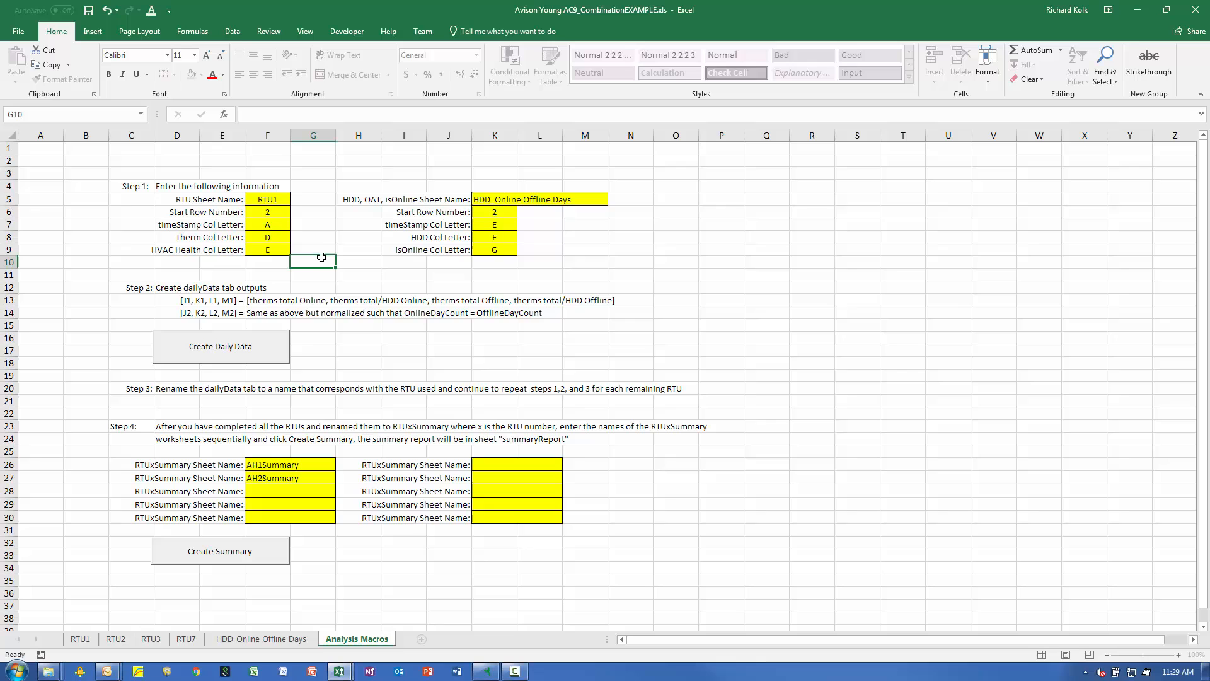
# Run the Create Daily Data macro for RTU1, keeping the existing versions of the conflicting defined names
pyautogui.click(260, 350)
pyautogui.click(586, 371)
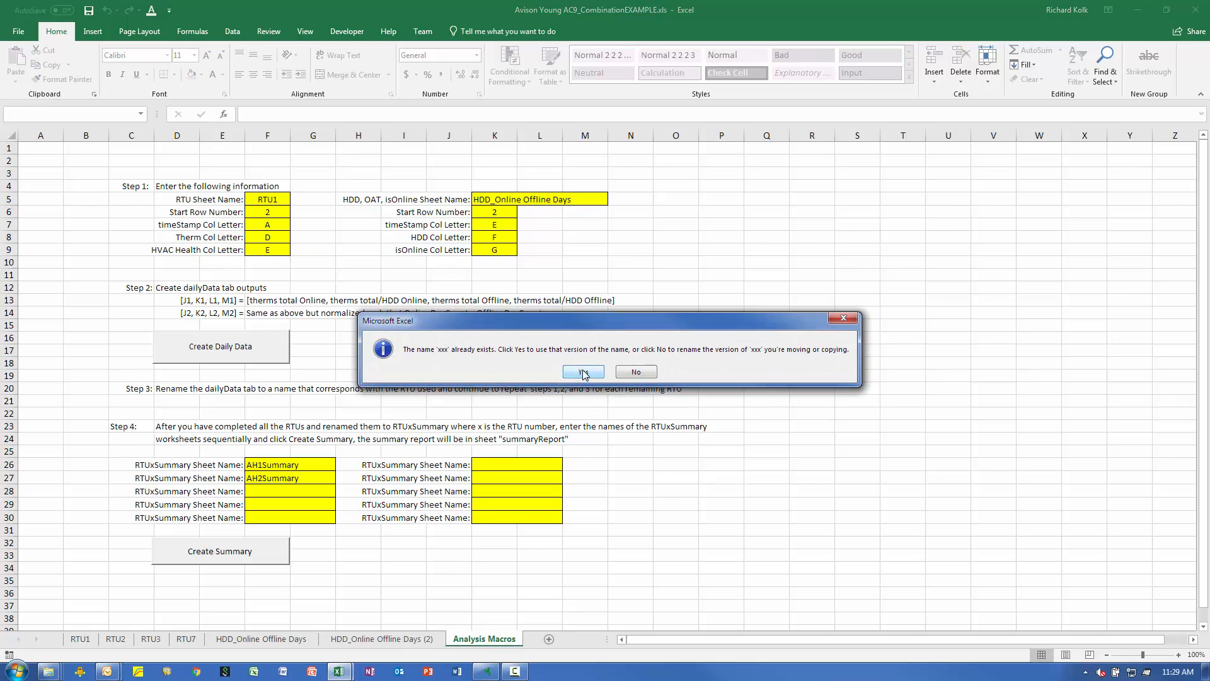
pyautogui.click(586, 370)
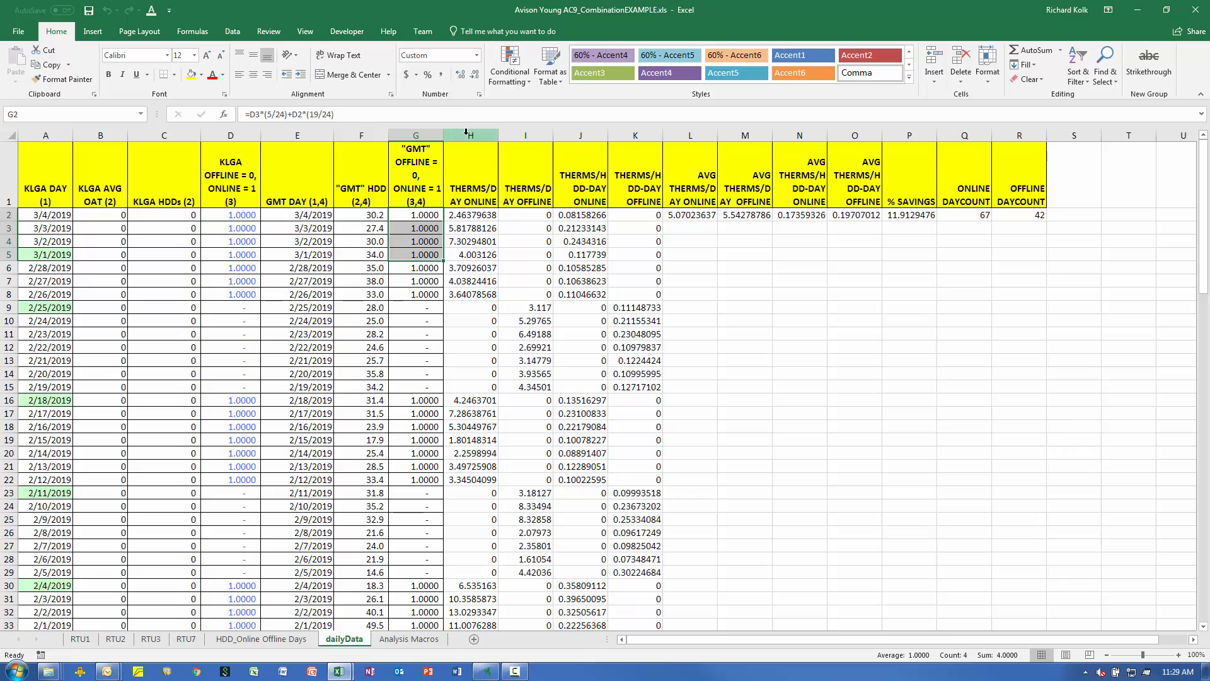
# Examine the therms, HDD-day averages, savings and day count results in columns H to R of the dailyData sheet
pyautogui.moveTo(483, 133); pyautogui.dragTo(1021, 130)
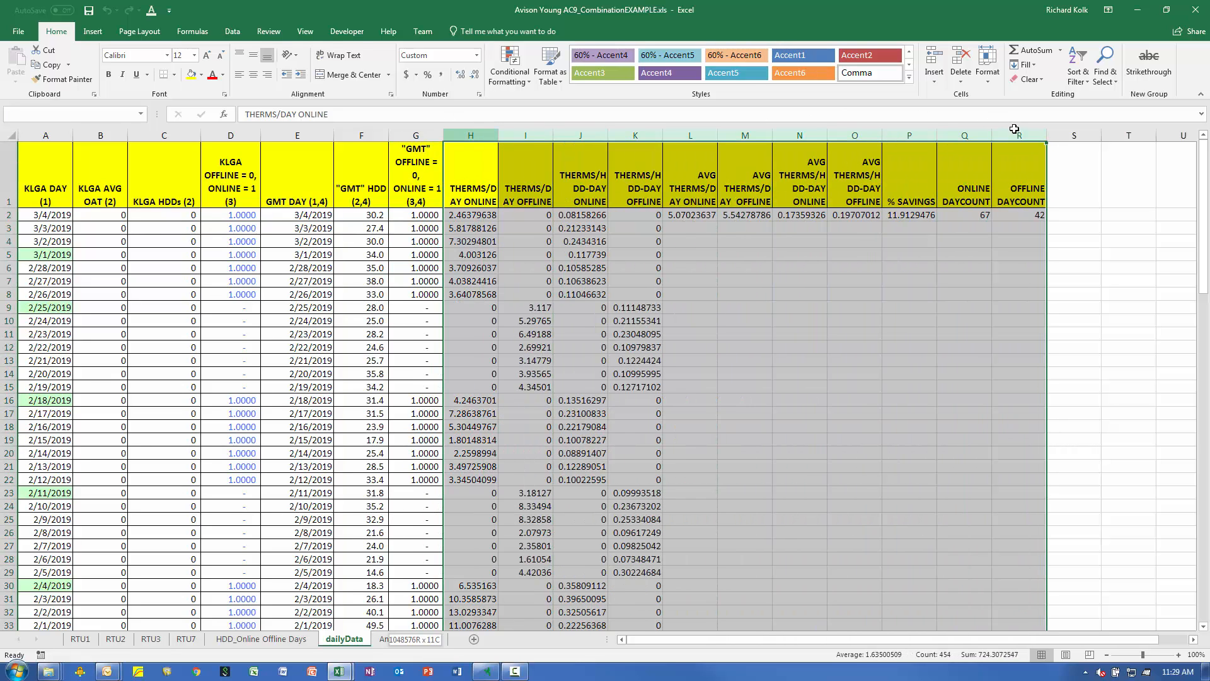
pyautogui.click(814, 357)
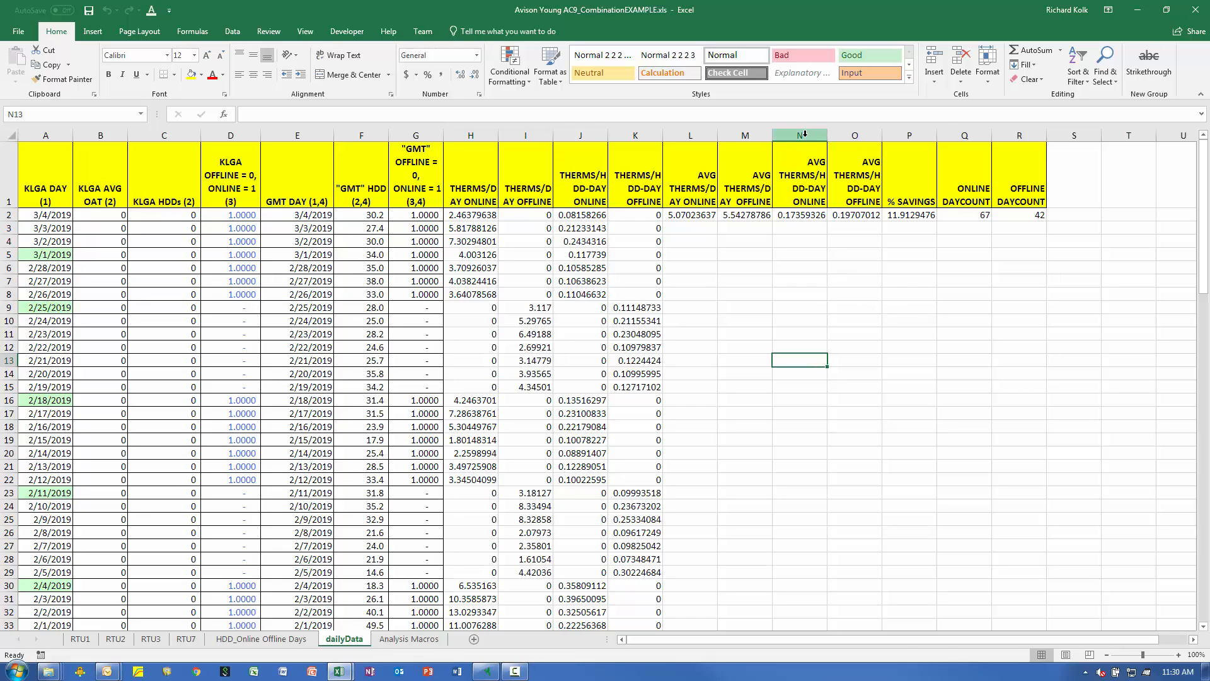
pyautogui.moveTo(805, 133); pyautogui.dragTo(1015, 133)
pyautogui.click(914, 279)
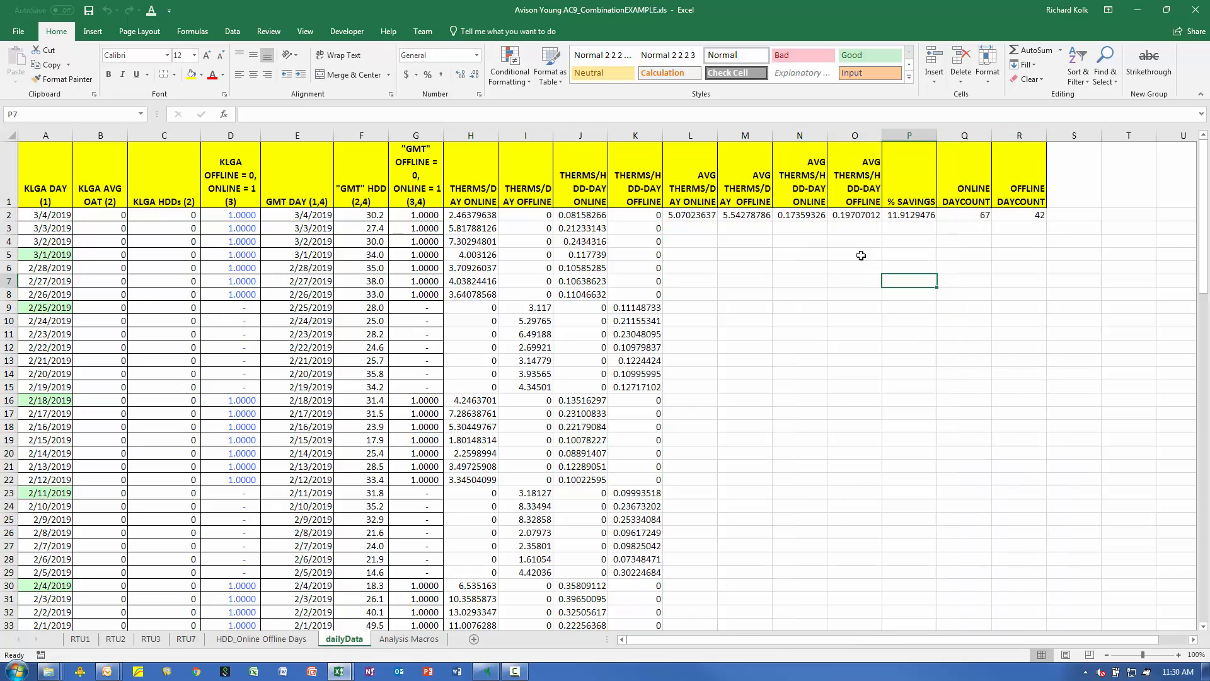
pyautogui.click(808, 216)
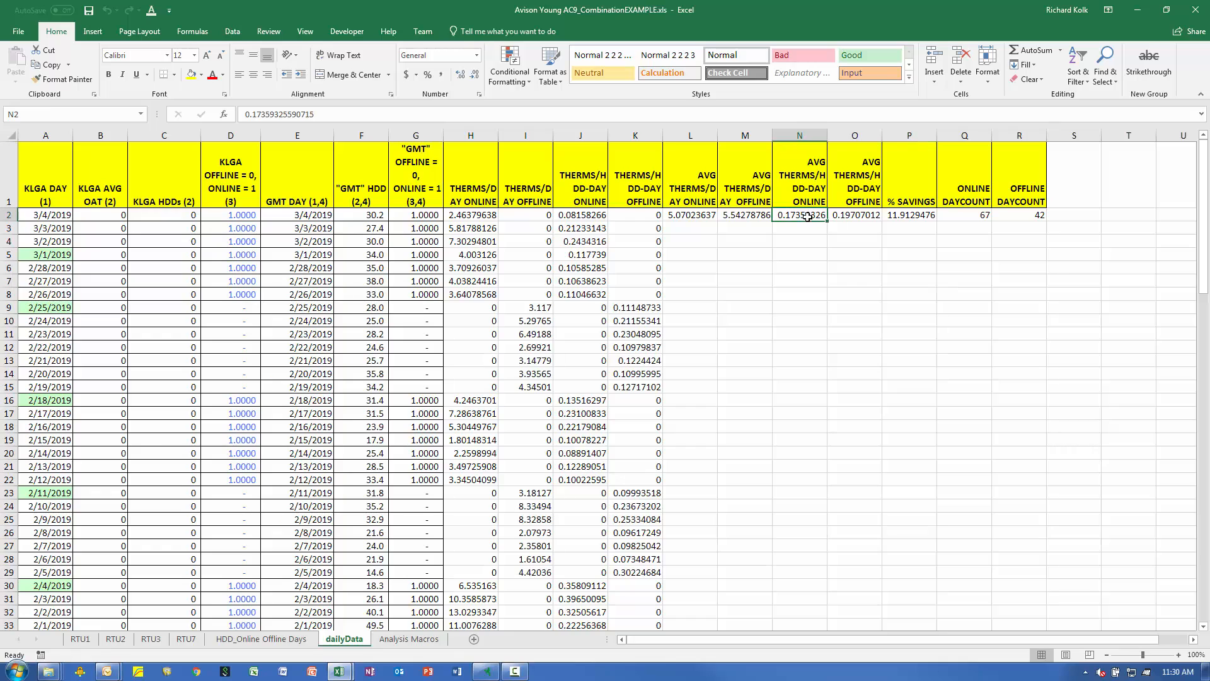
# Review the offline average therms per HDD-day, percent savings, and online and offline day counts in cells O2 to R2
pyautogui.click(871, 215)
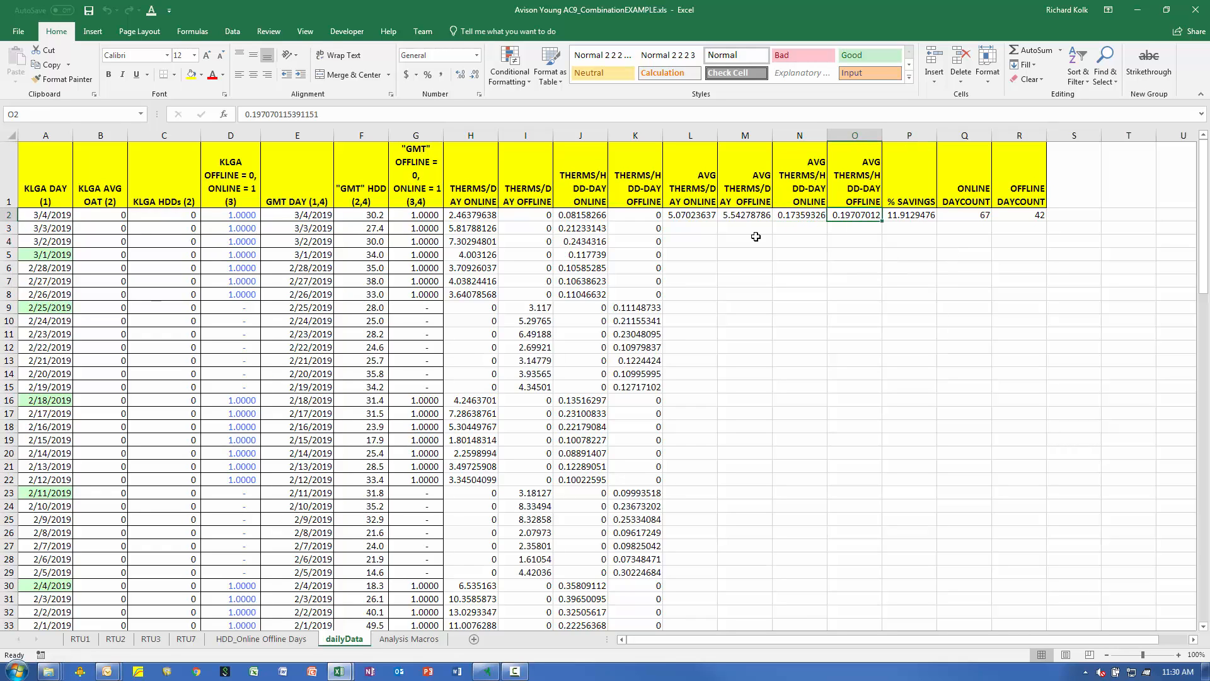
pyautogui.click(916, 217)
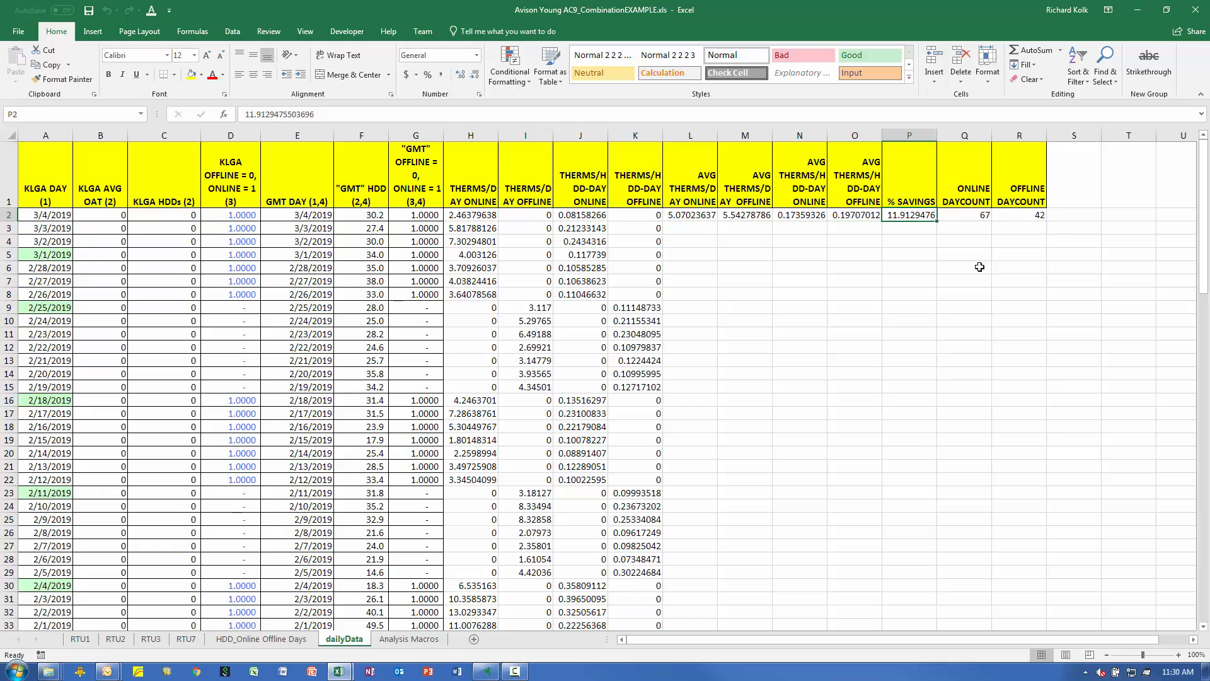
pyautogui.moveTo(981, 215); pyautogui.dragTo(1020, 215)
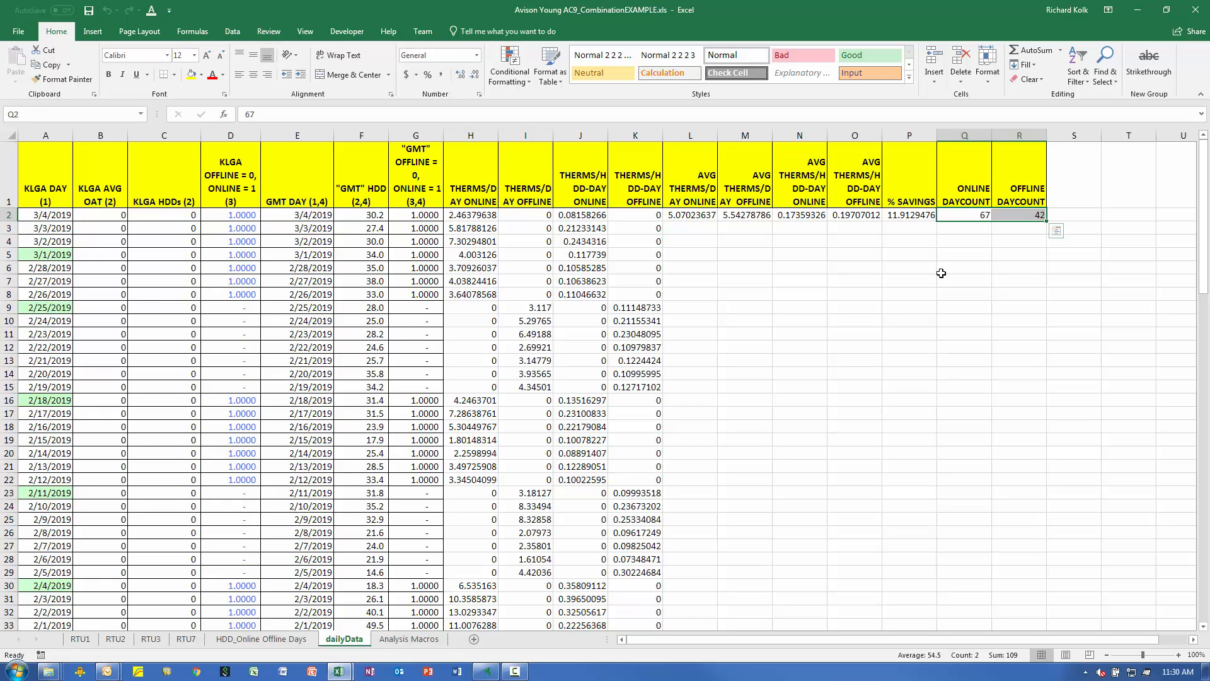
pyautogui.click(974, 217)
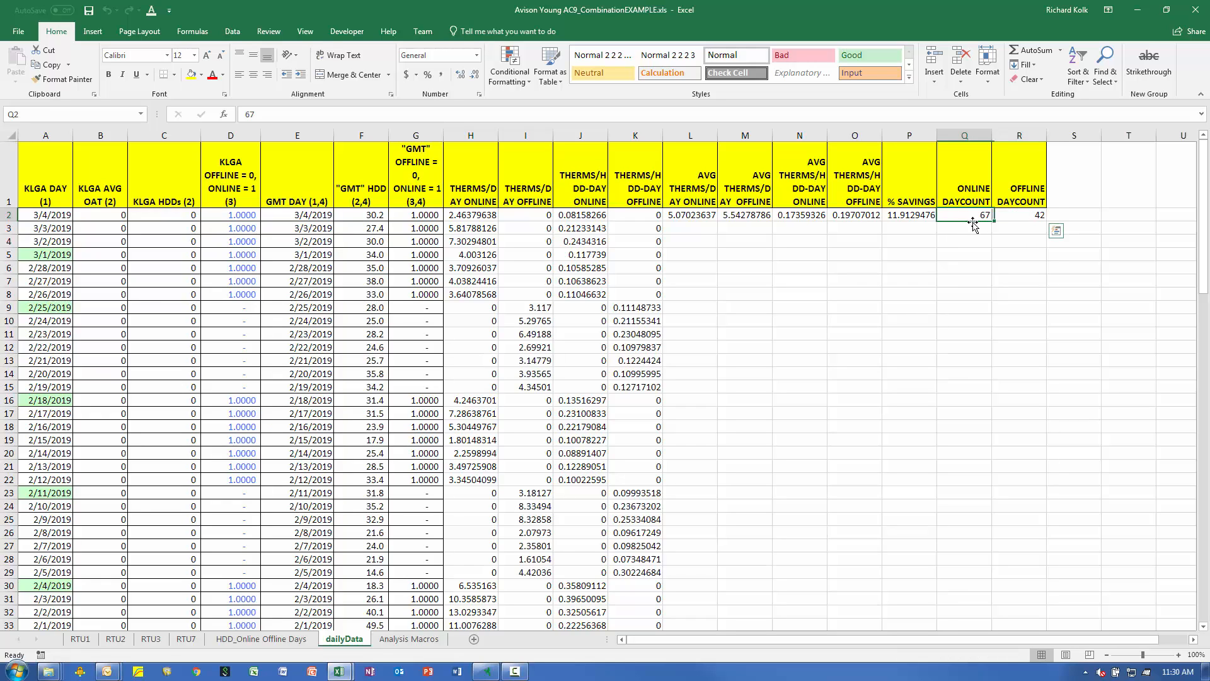
pyautogui.click(1031, 215)
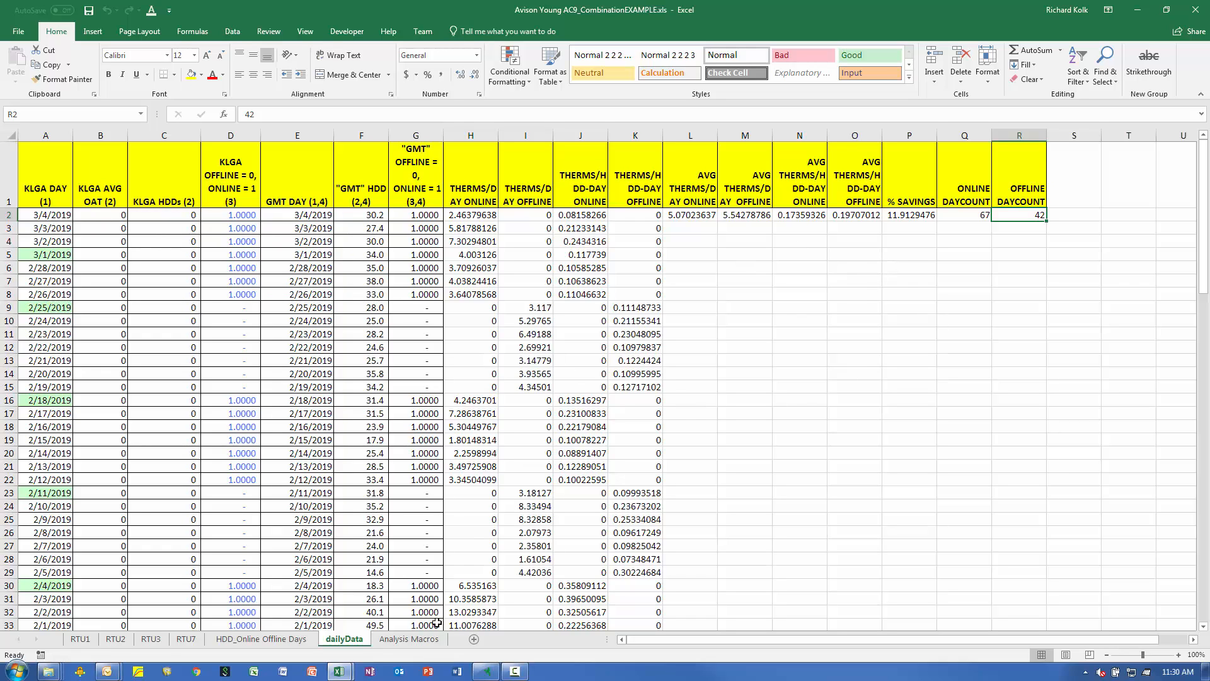
# Rename the dailyData sheet as RTU1Summary
pyautogui.doubleClick(348, 639)
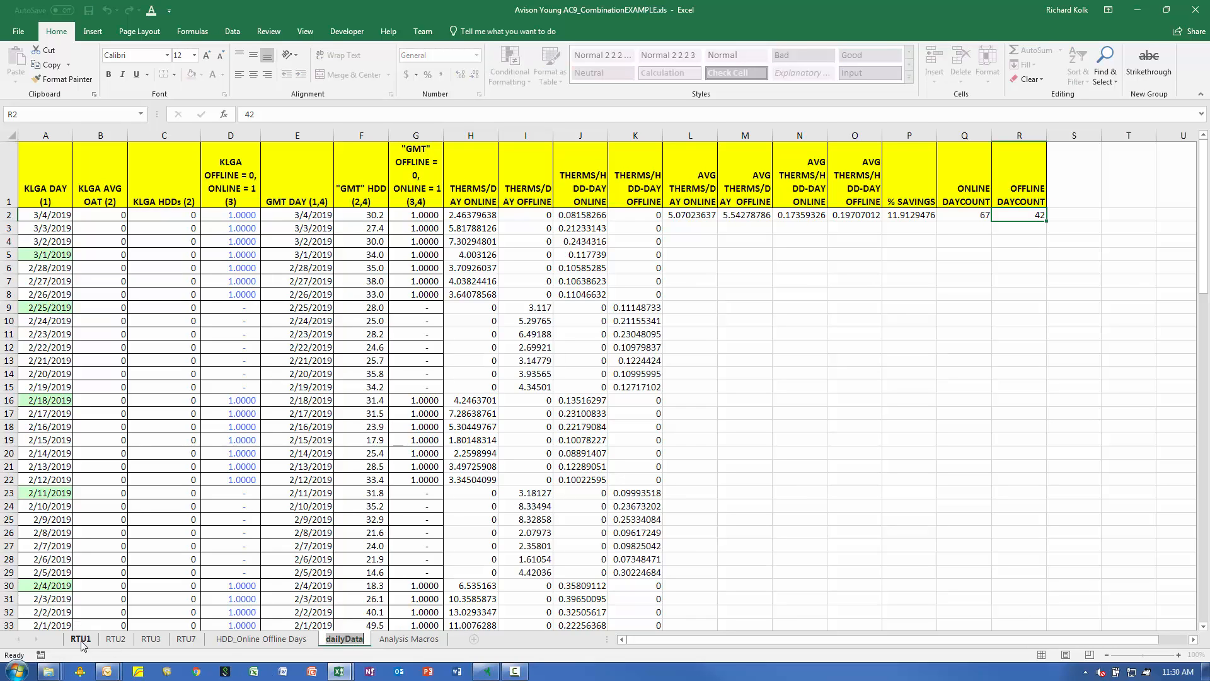
pyautogui.write('RTU1')
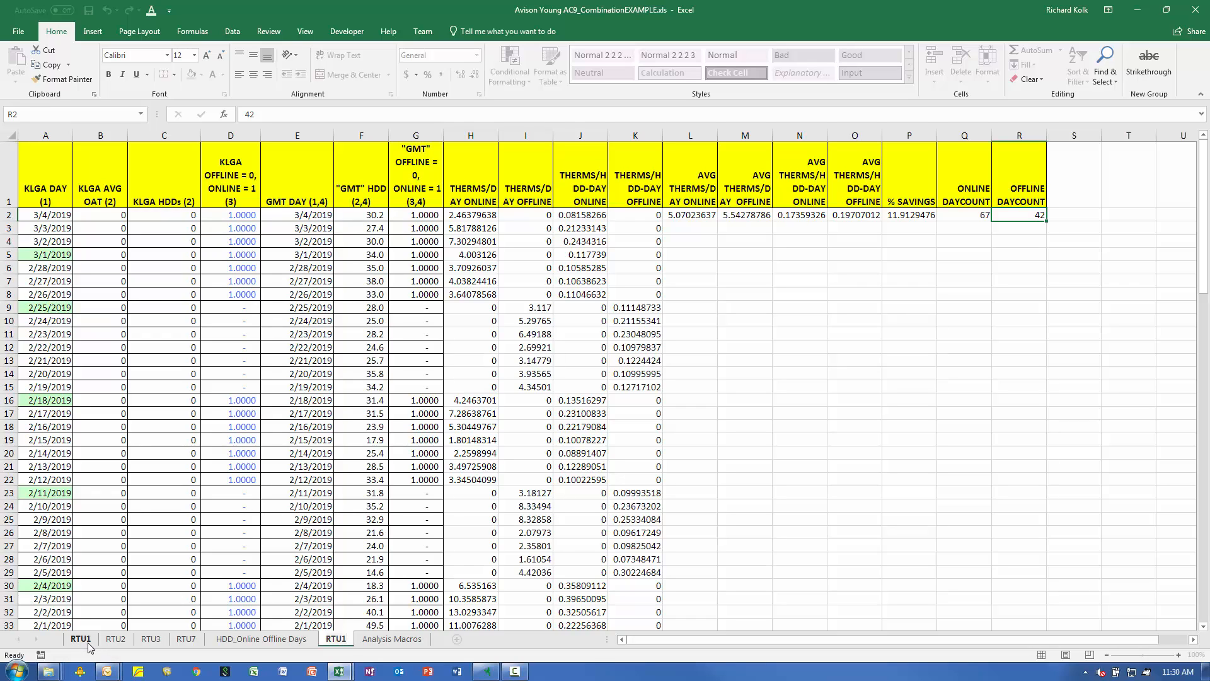
pyautogui.write('Summary')
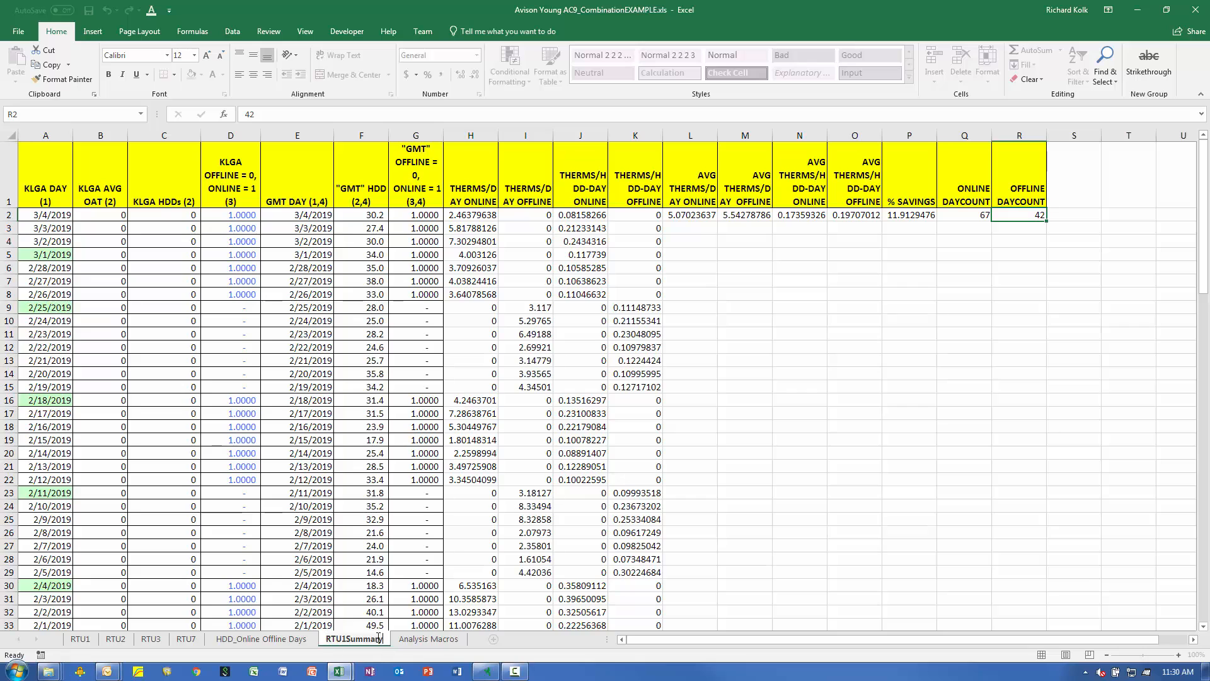
# Set the RTU Sheet Name on Analysis Macros to RTU2 and create its daily data, keeping the existing versions of conflicting names
pyautogui.click(424, 641)
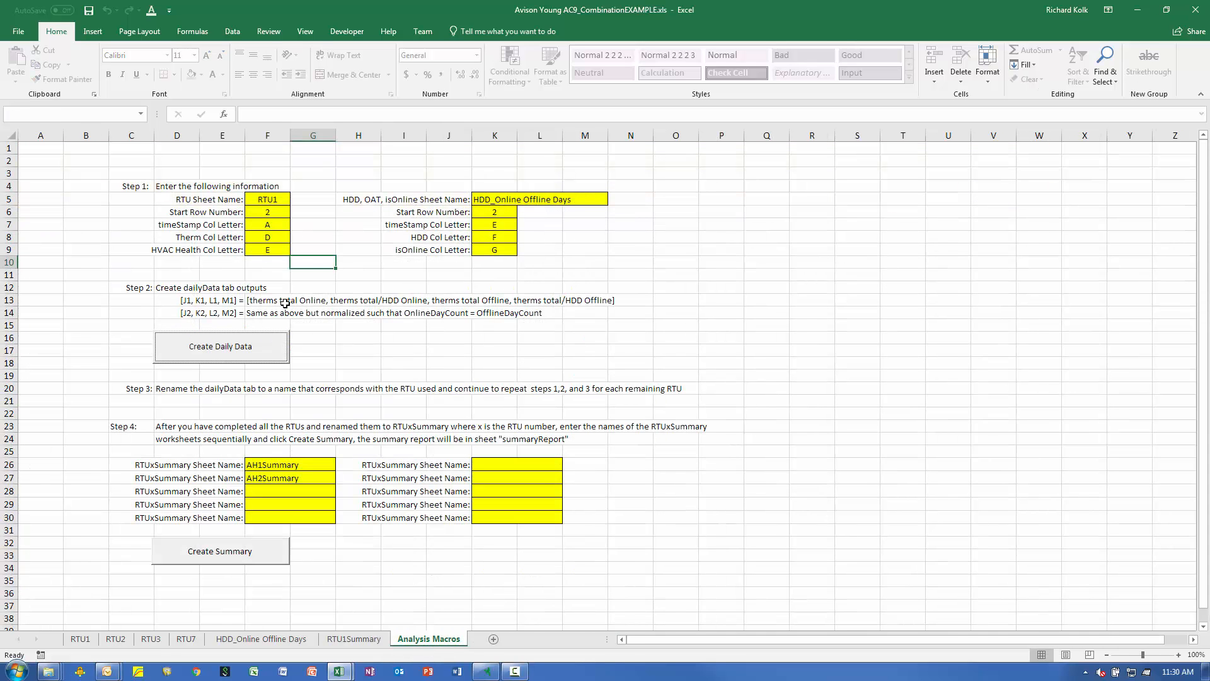
pyautogui.click(259, 201)
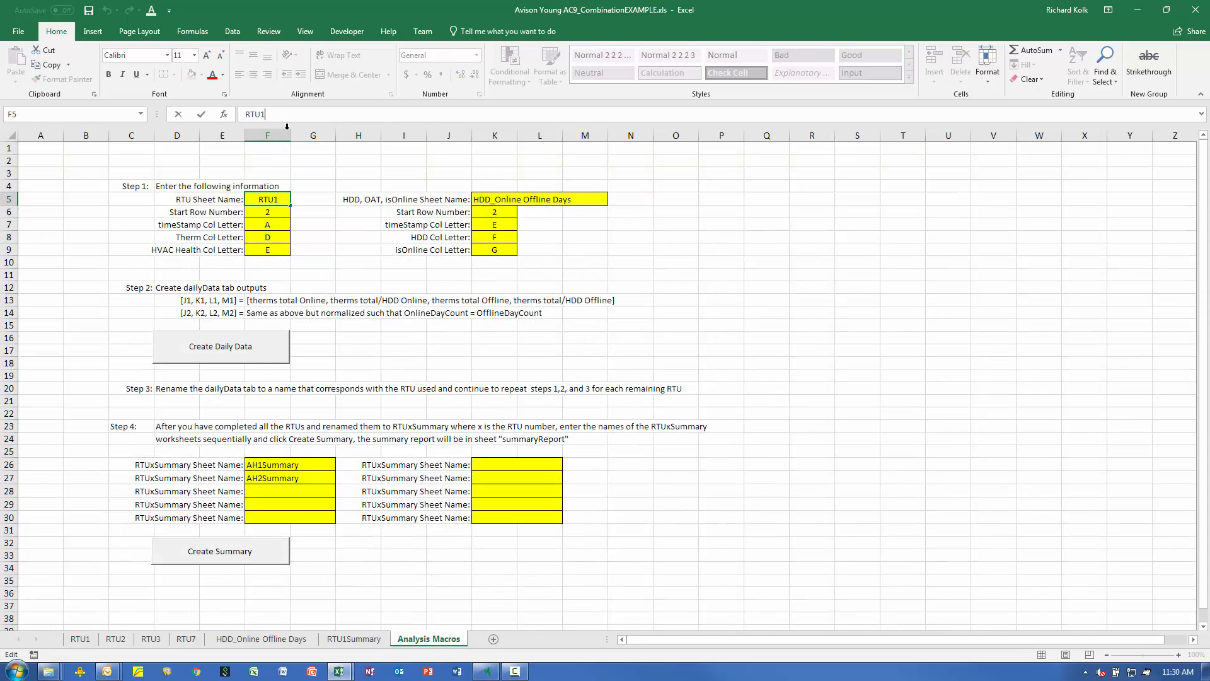
pyautogui.write('RTU2')
pyautogui.click(278, 345)
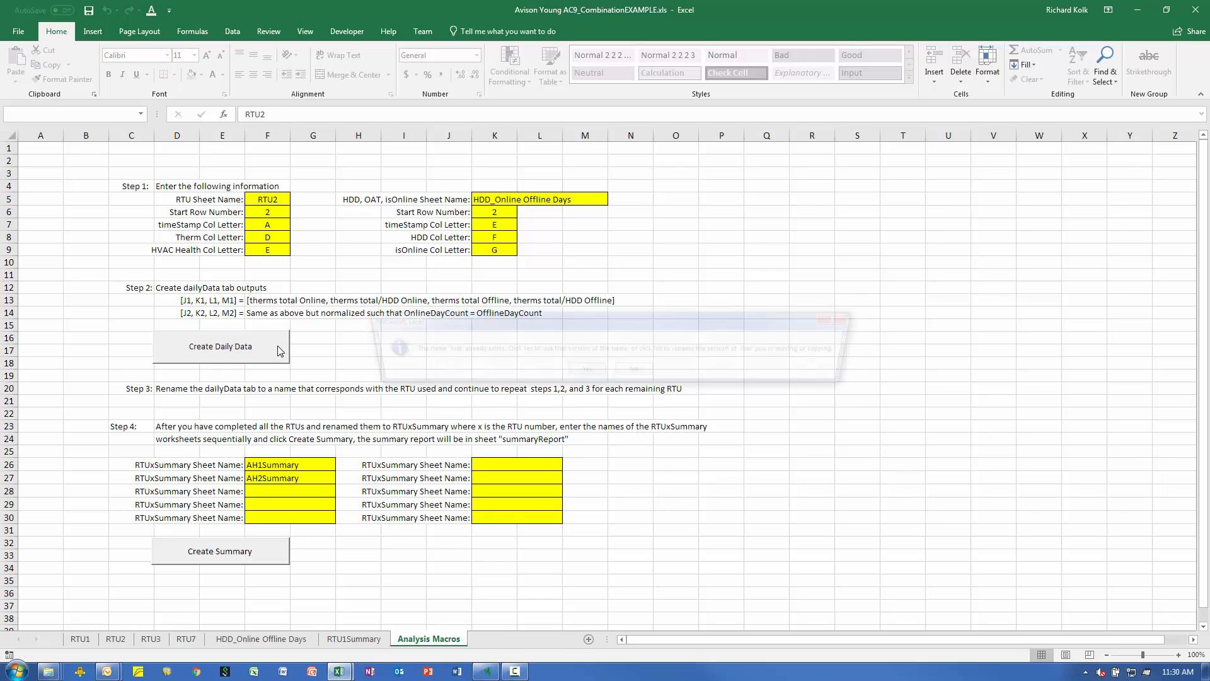
pyautogui.click(583, 372)
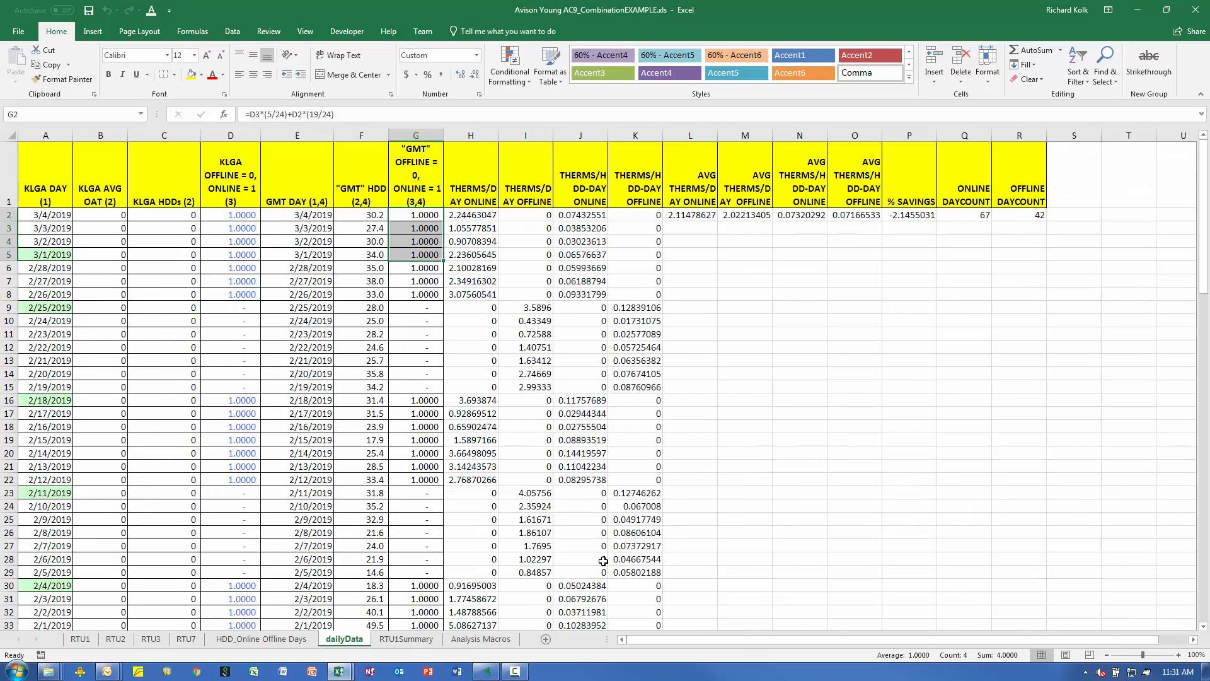
# Rename the new dailyData sheet for RTU2 as RTU2Summary
pyautogui.doubleClick(348, 639)
pyautogui.write('RT')
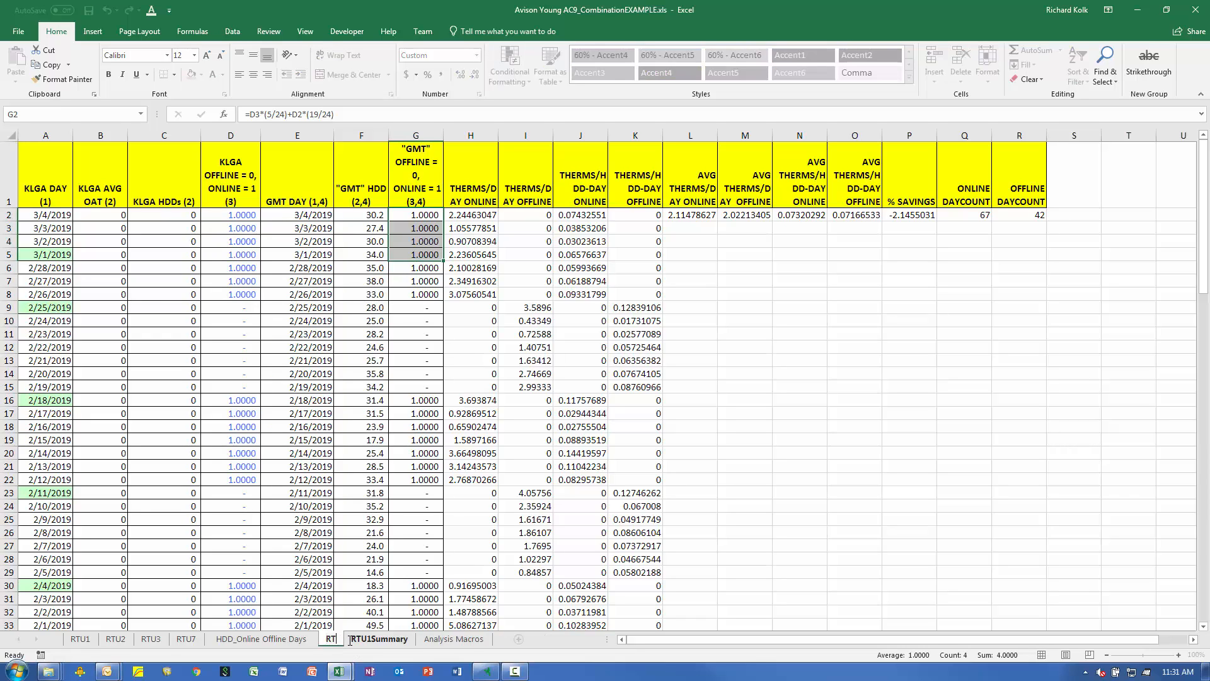
pyautogui.write('U2Summary')
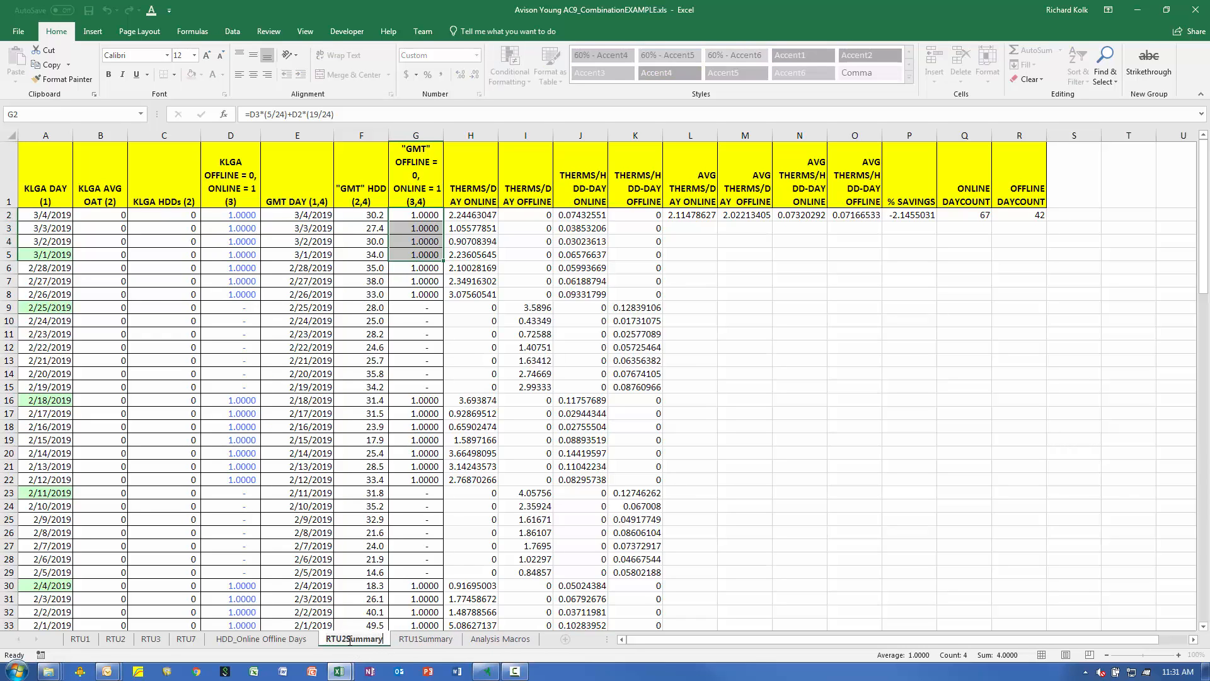
# Set the RTU Sheet Name on Analysis Macros to RTU3 and create its daily data, keeping the existing versions of conflicting names
pyautogui.click(515, 640)
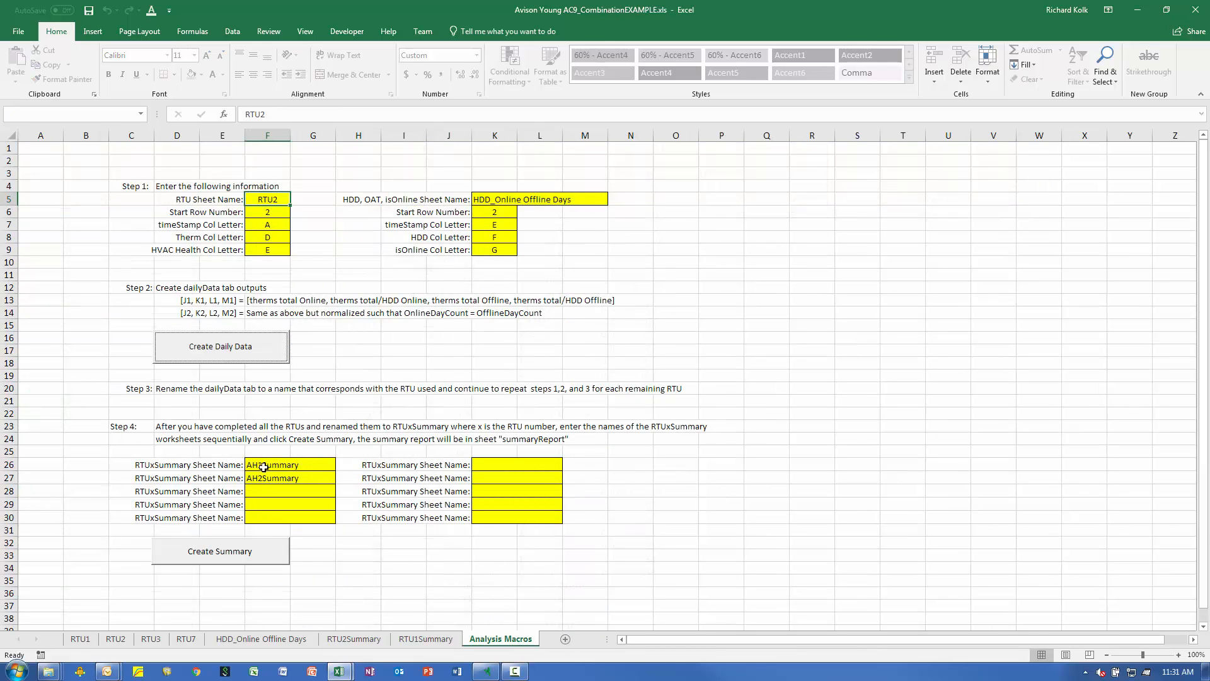
pyautogui.click(260, 200)
pyautogui.click(281, 114)
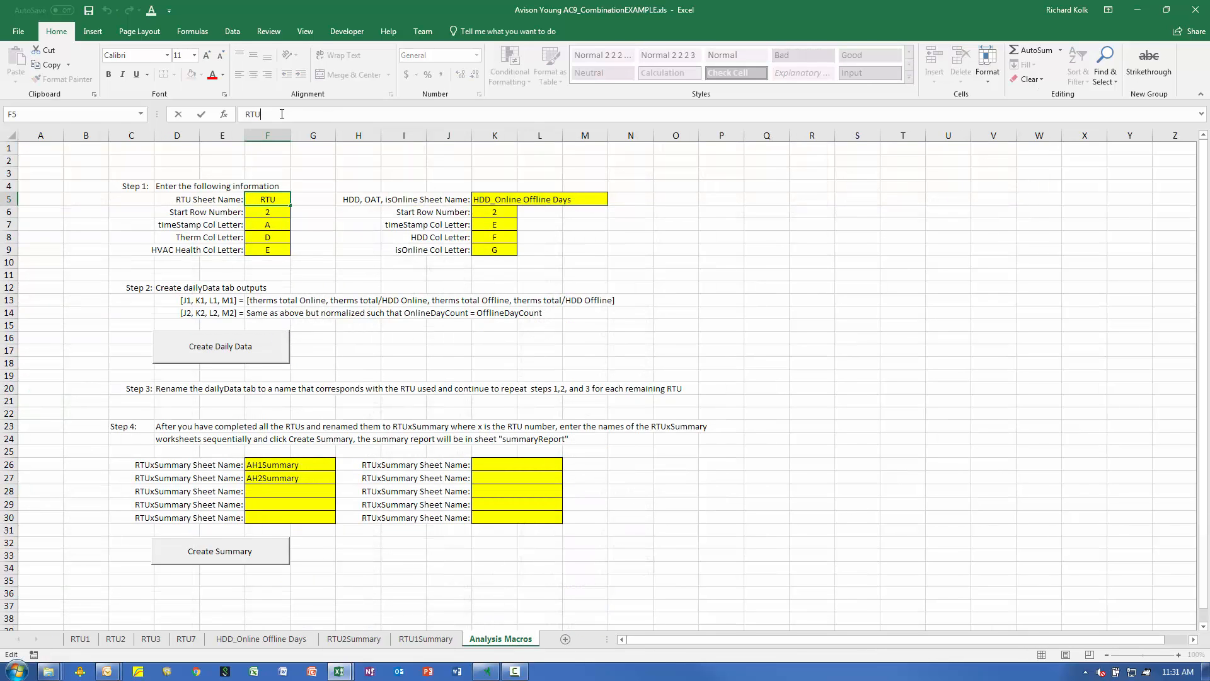
pyautogui.press('BackSpace')
pyautogui.write('3')
pyautogui.click(240, 348)
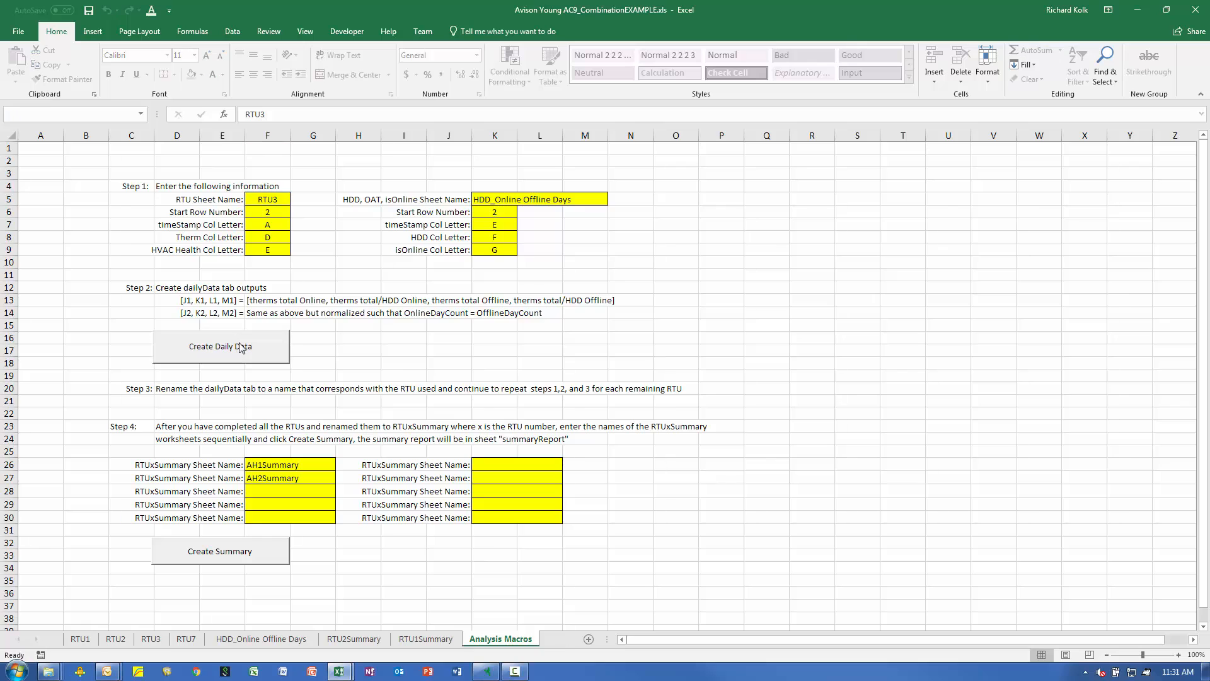
pyautogui.press('Return')
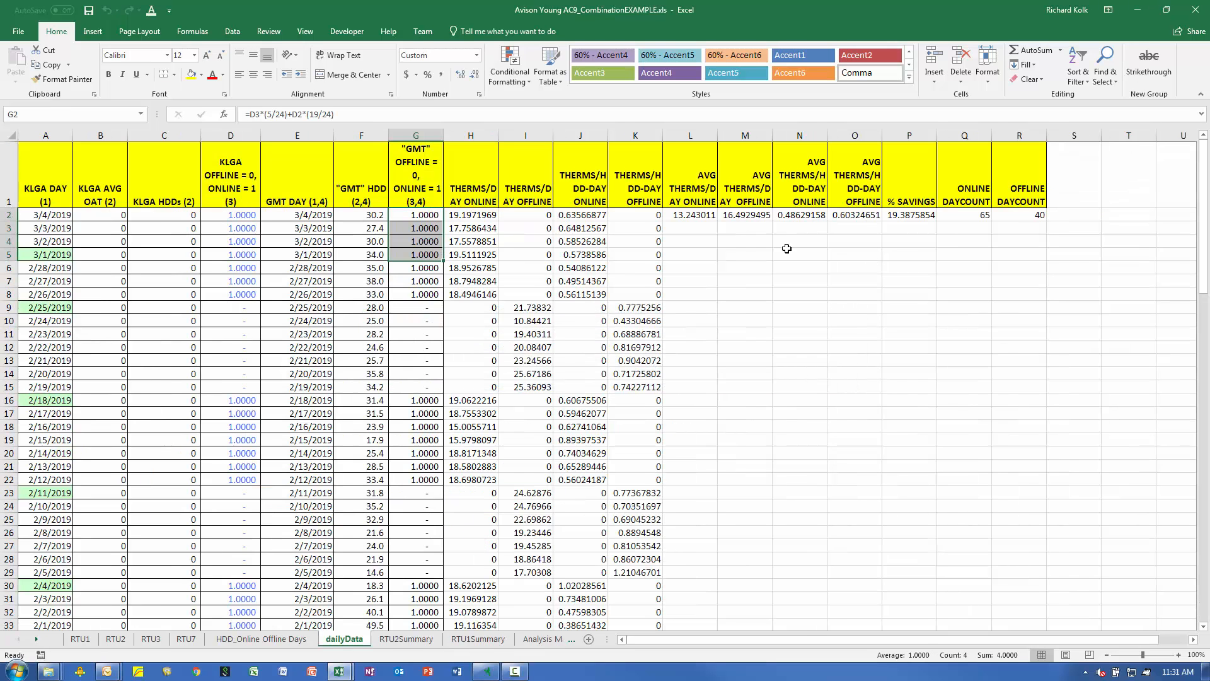
# Rename the new dailyData sheet for RTU3 as RTU3Summary
pyautogui.doubleClick(334, 641)
pyautogui.write('RT')
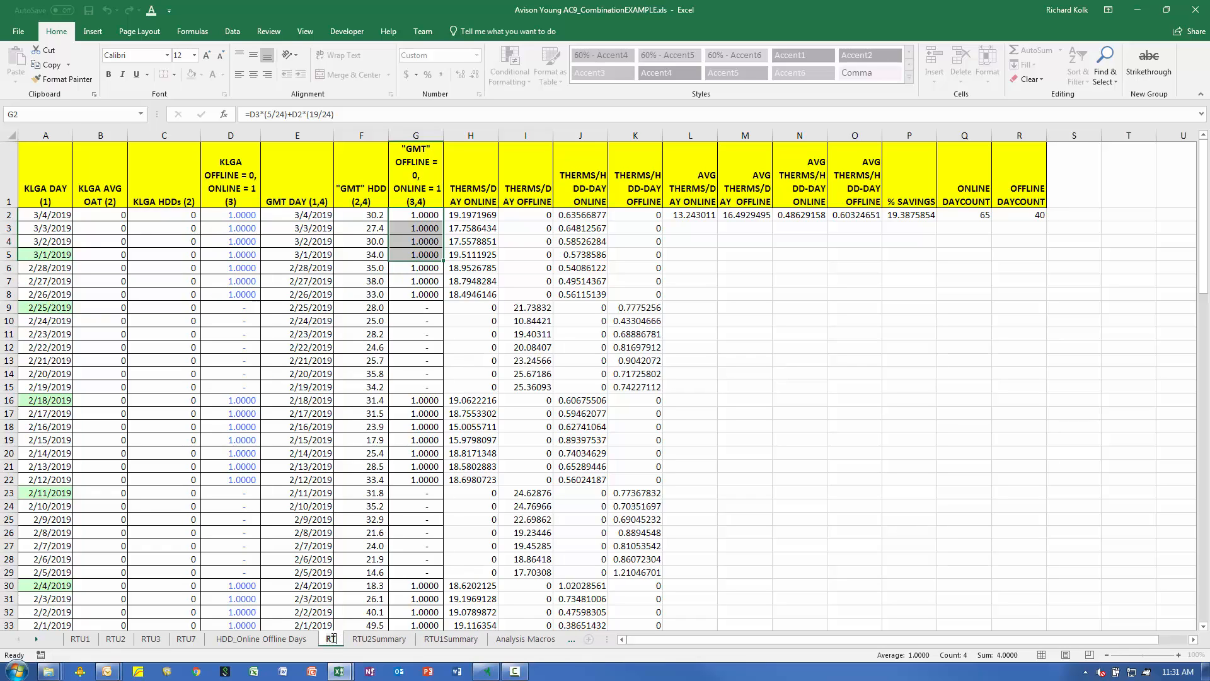
pyautogui.write('U3Summary')
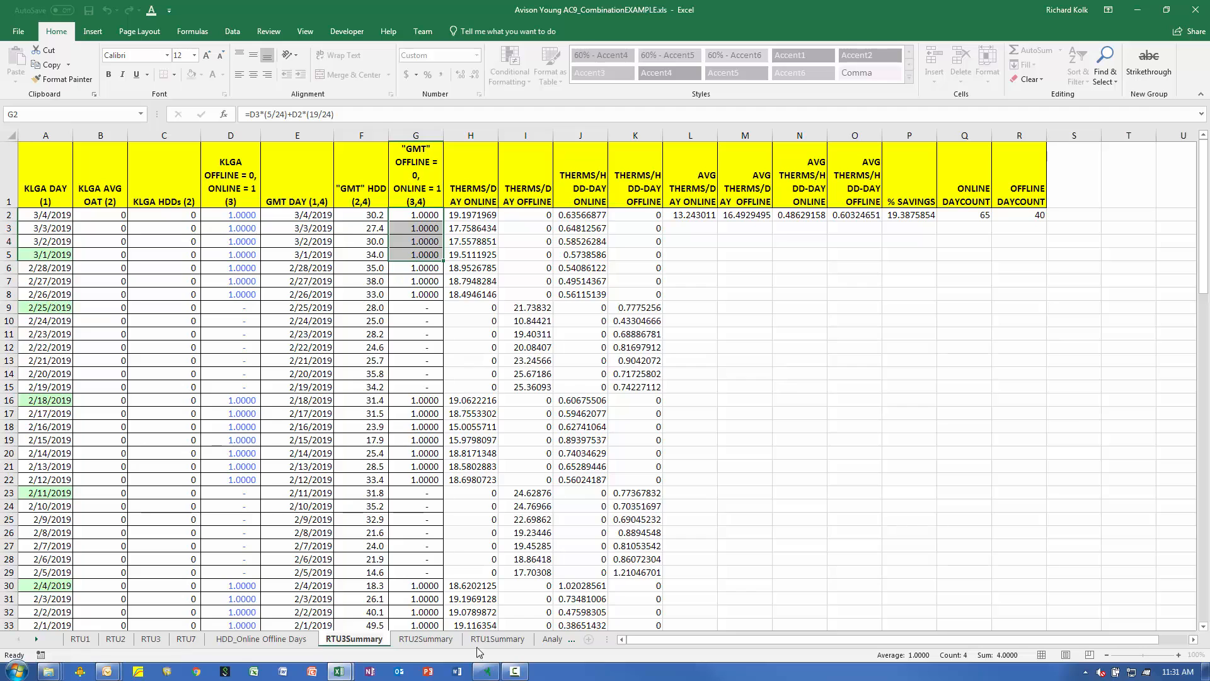
# Set the RTU Sheet Name on Analysis Macros to RTU7 and create its daily data, keeping the existing versions of conflicting names
pyautogui.click(553, 639)
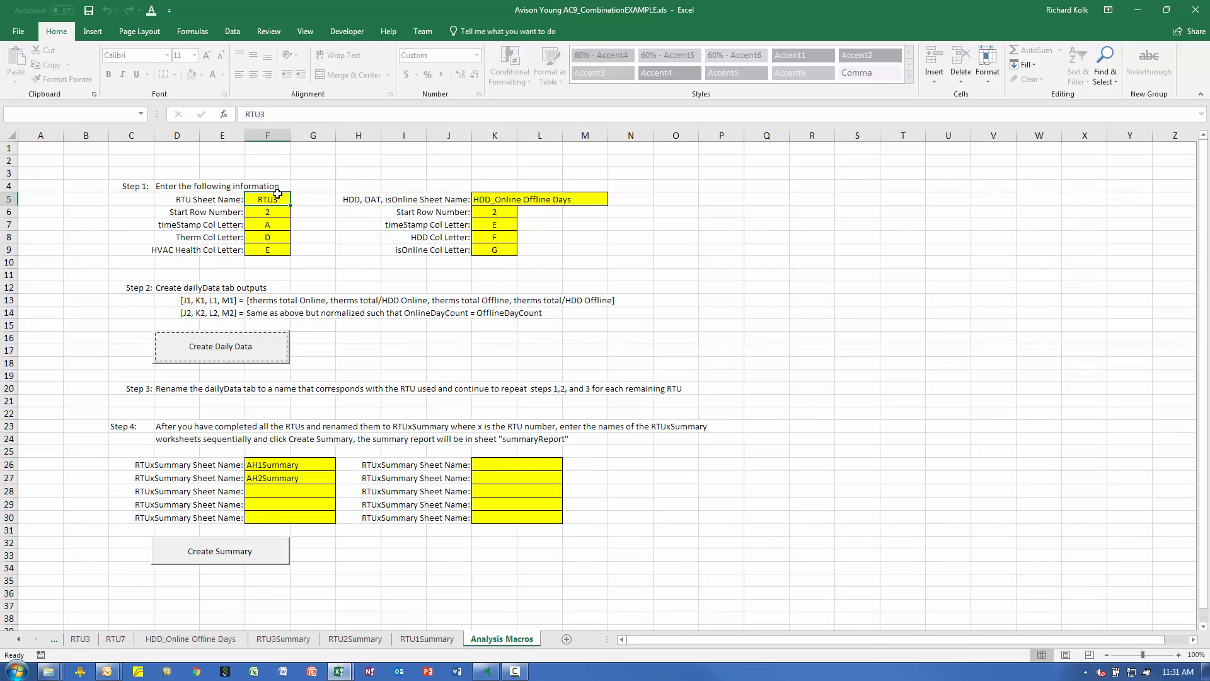
pyautogui.doubleClick(277, 197)
pyautogui.press('BackSpace')
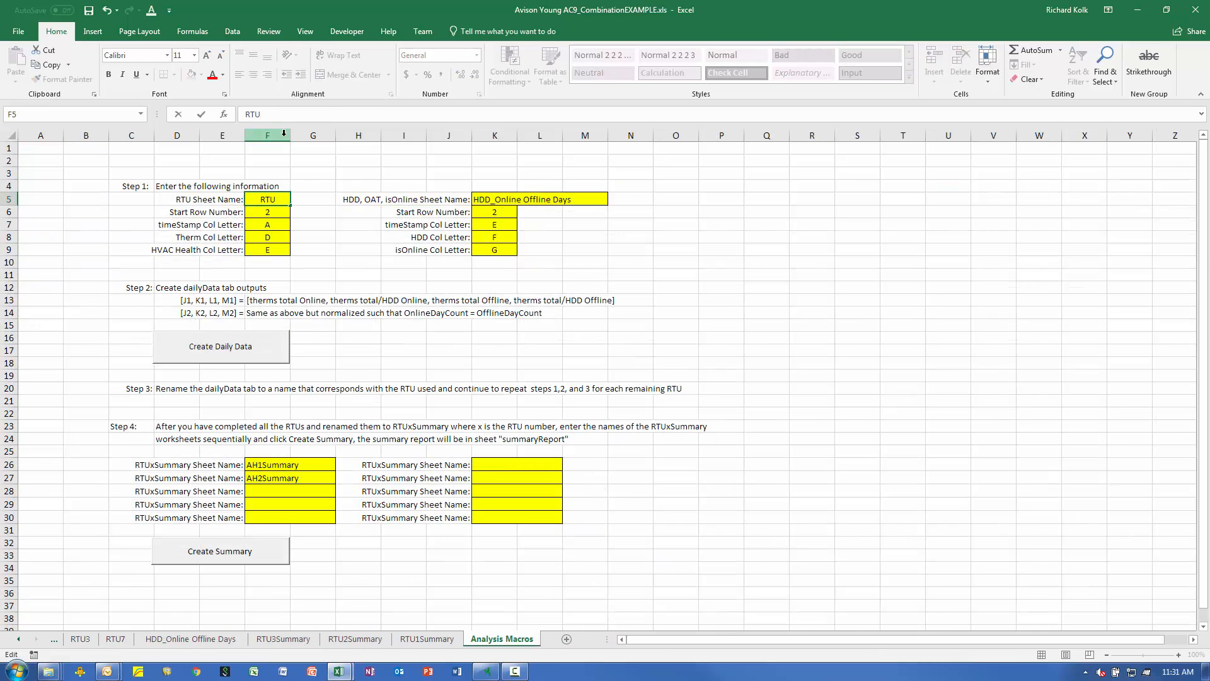
pyautogui.write('7')
pyautogui.click(224, 352)
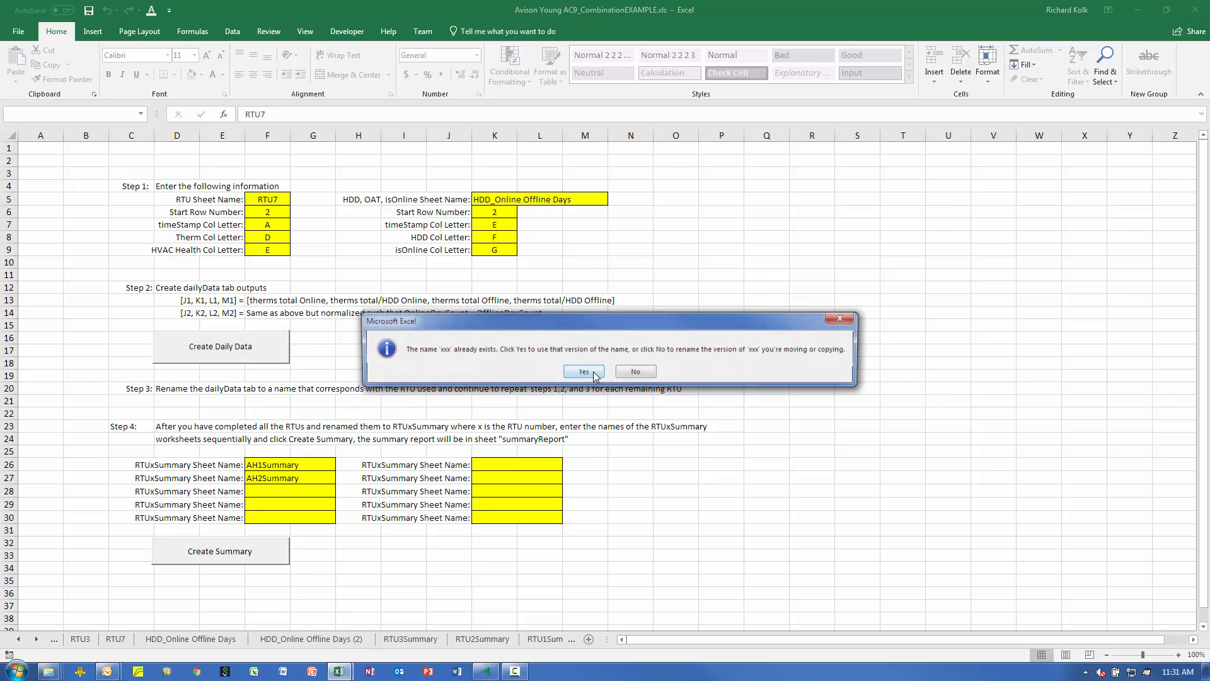
pyautogui.click(584, 372)
pyautogui.click(584, 372)
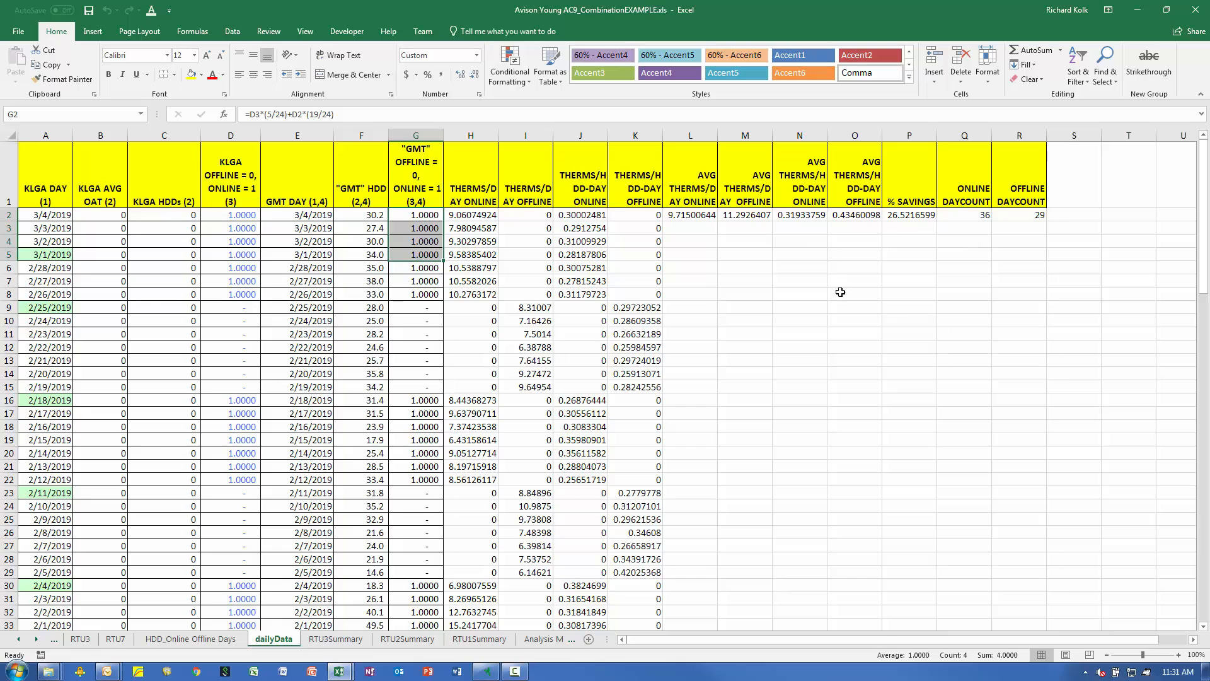
# Rename the new dailyData sheet for RTU7 as RTU7Summary
pyautogui.doubleClick(275, 639)
pyautogui.write('RT')
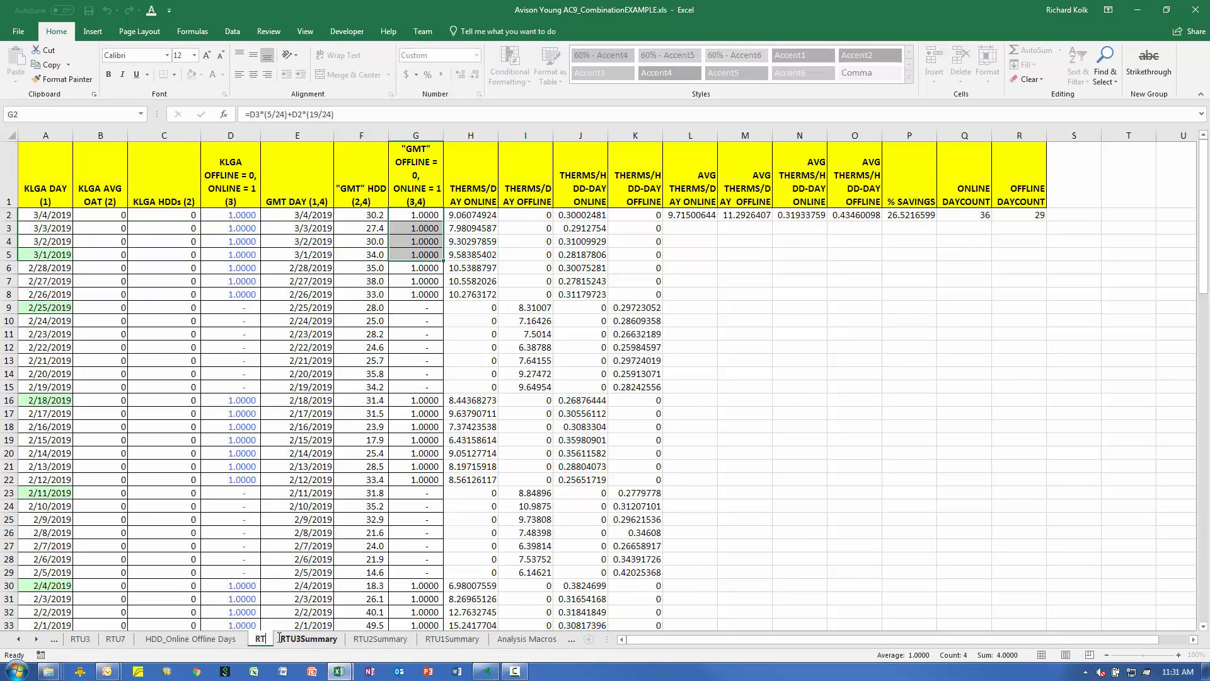
pyautogui.write('U75ummary')
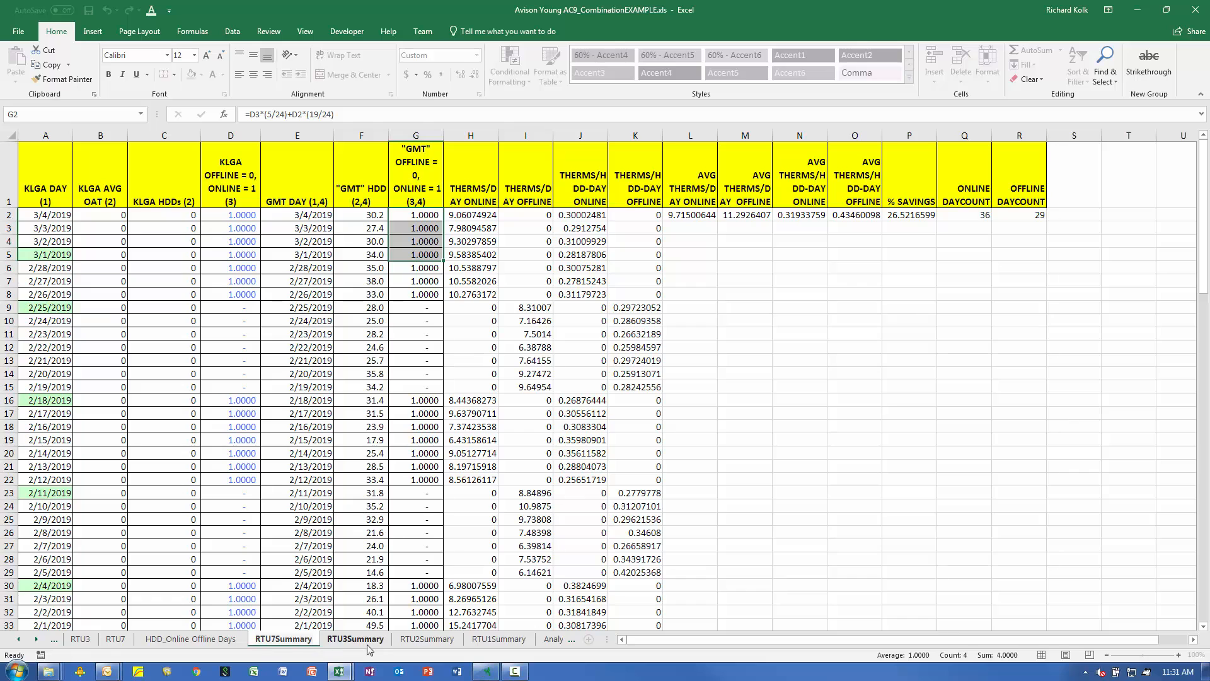
# Enter RTU1Summary as the first RTUxSummary Sheet Name in cell F26 of the Analysis Macros sheet
pyautogui.click(554, 638)
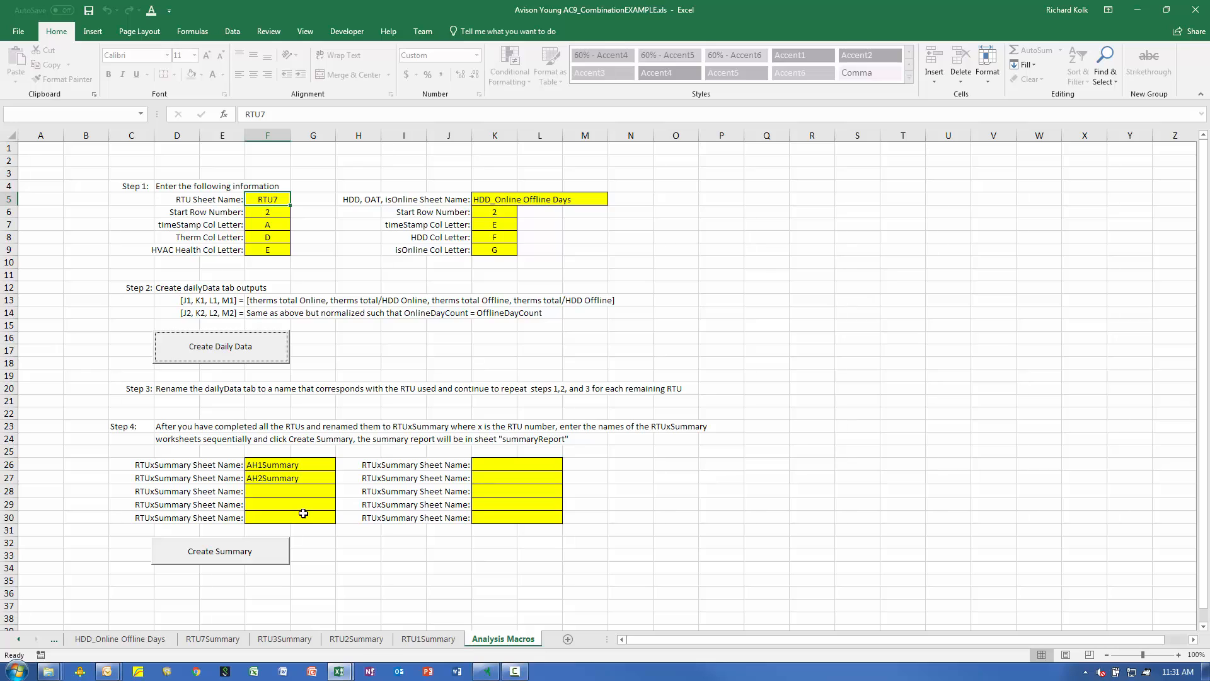
pyautogui.click(298, 470)
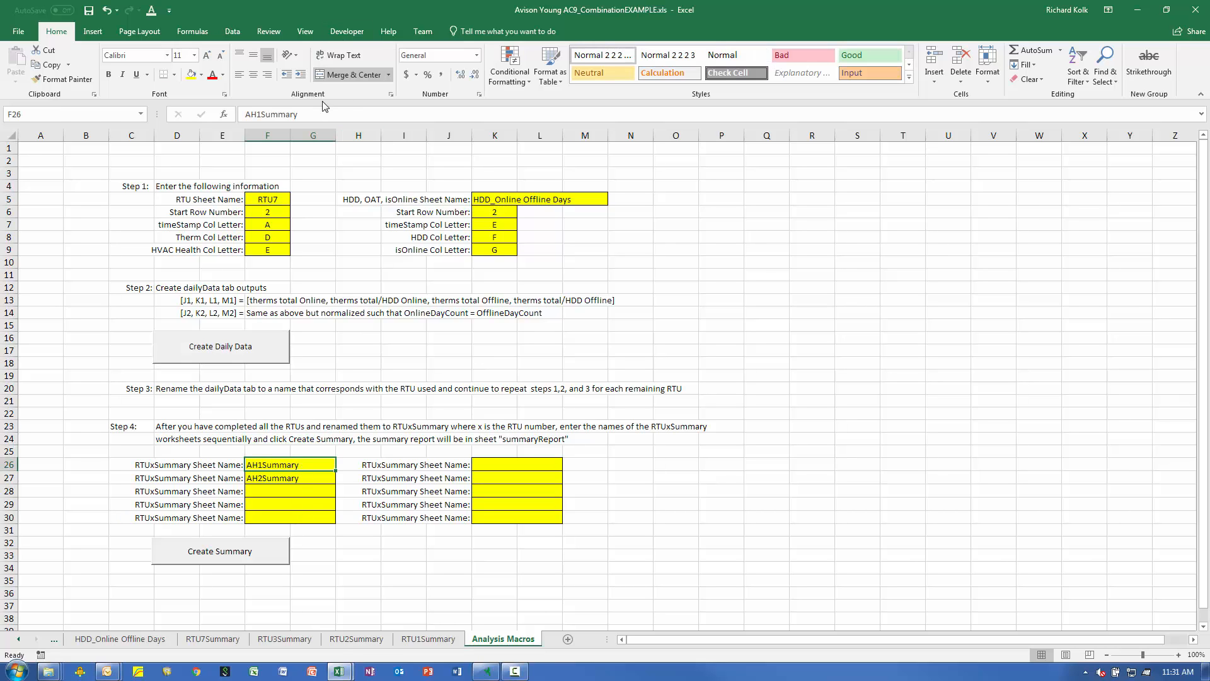
pyautogui.doubleClick(290, 113)
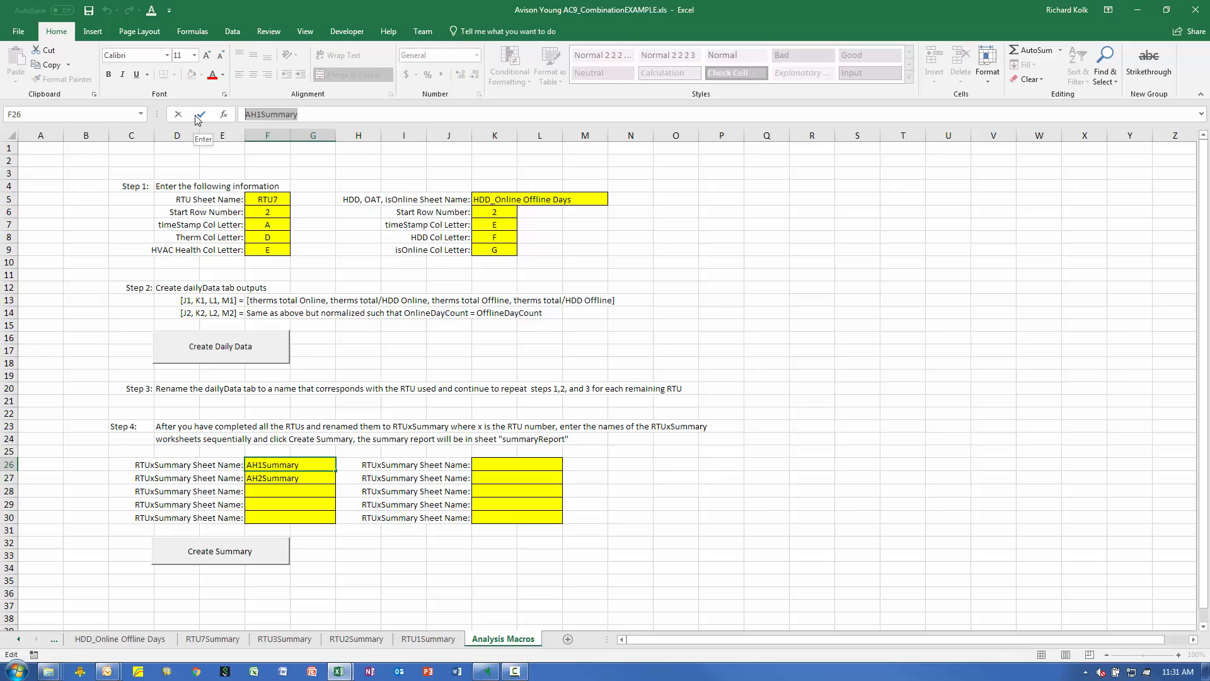
pyautogui.write('RTU')
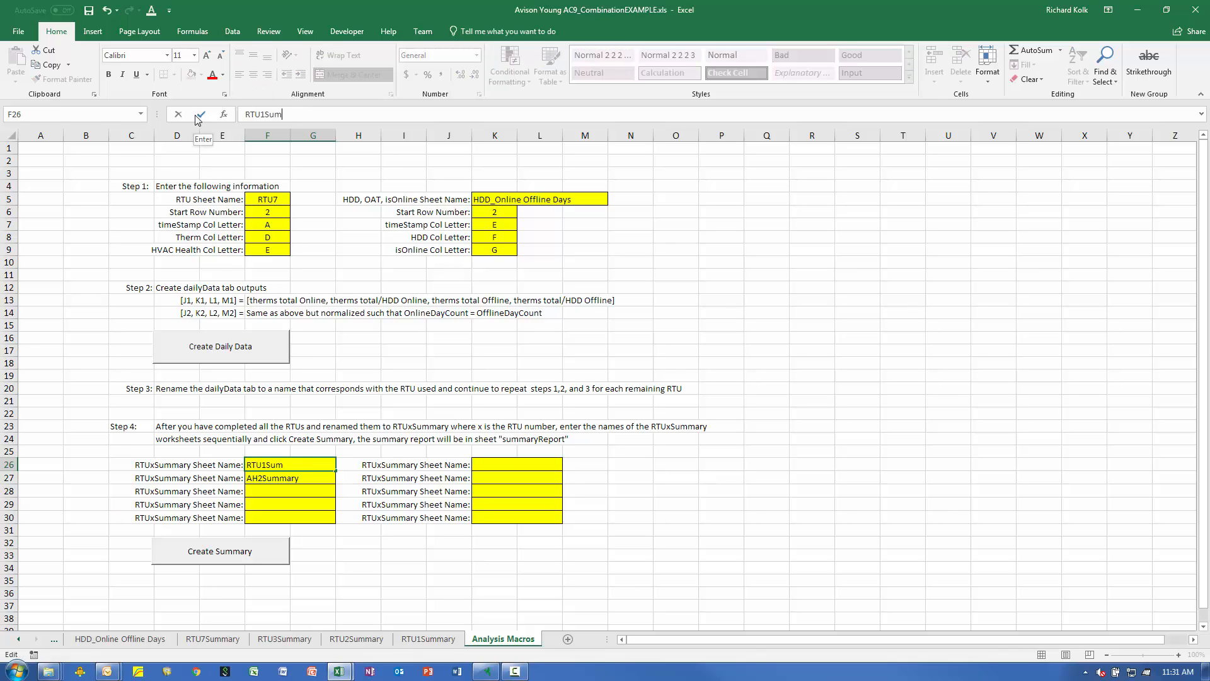
pyautogui.click(311, 478)
# Copy the sheet name in cell F26 and change that cell's entry to RTU2Summary
pyautogui.click(307, 464)
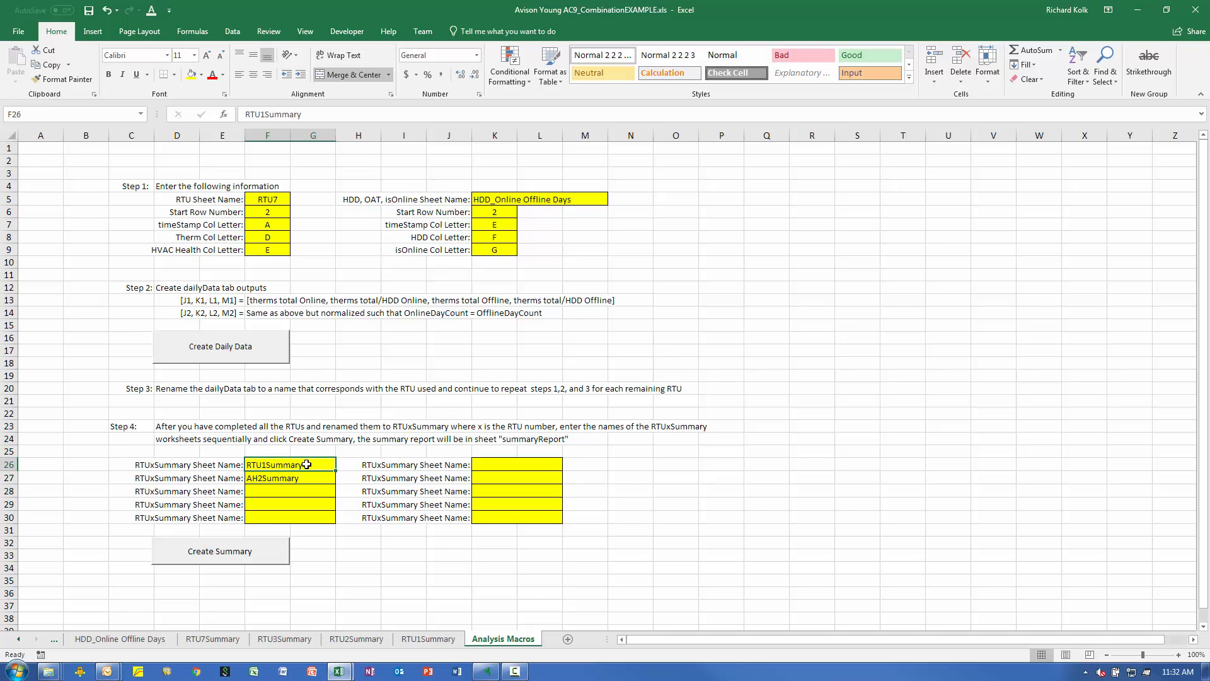
pyautogui.hotkey('ctrl', 'c')
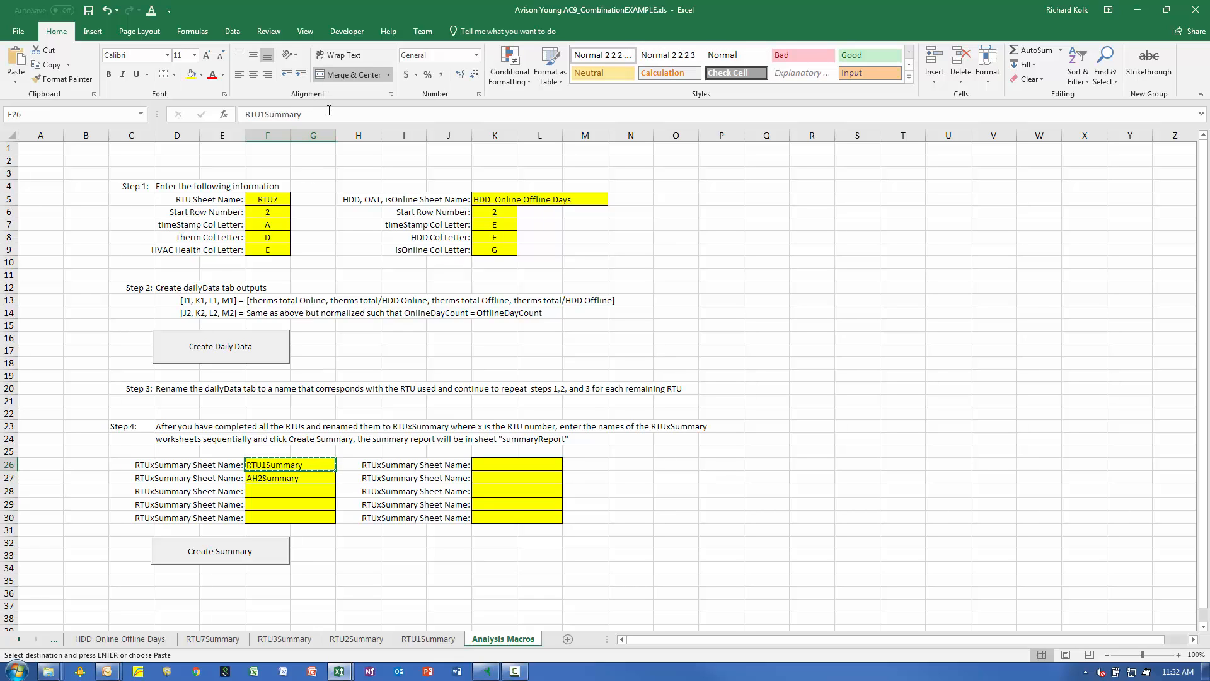
pyautogui.moveTo(321, 117); pyautogui.dragTo(244, 117)
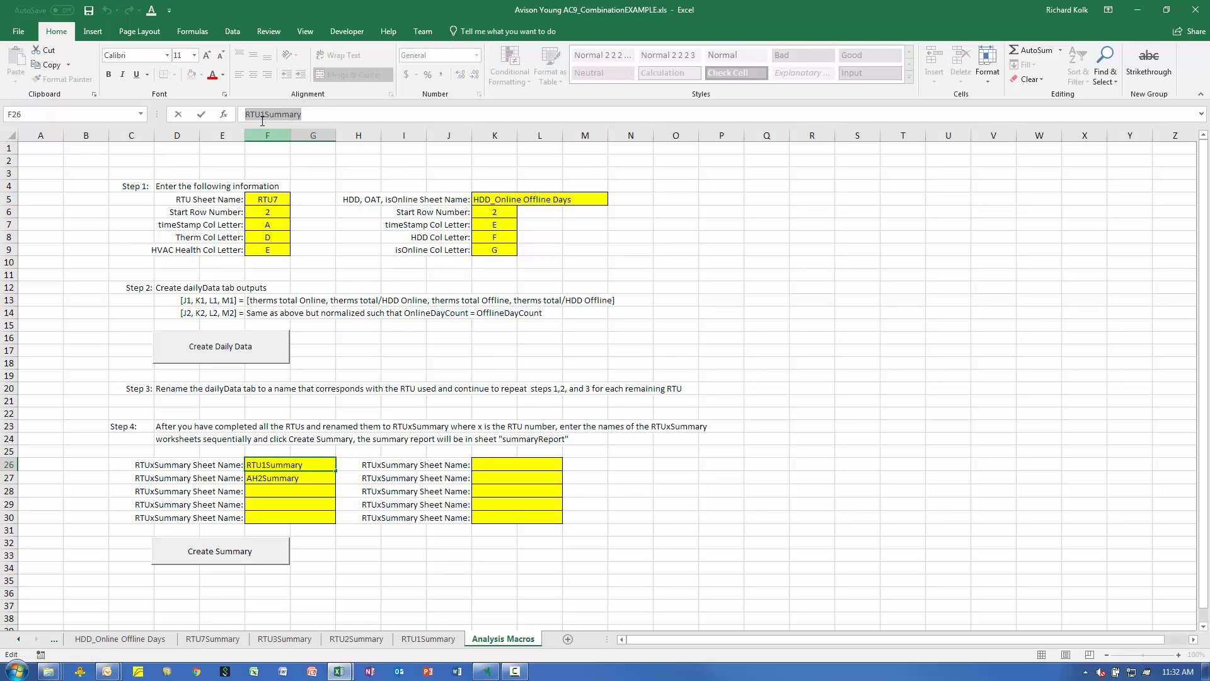
pyautogui.click(266, 113)
pyautogui.press('BackSpace')
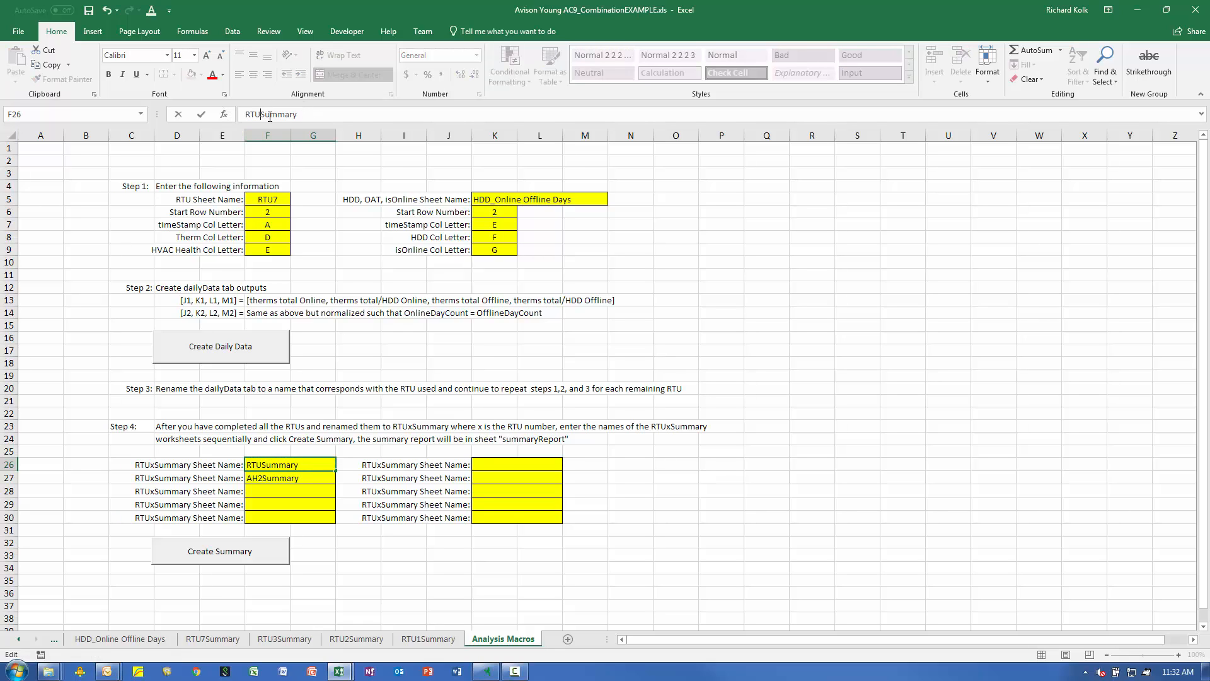
pyautogui.write('2')
pyautogui.press('Return')
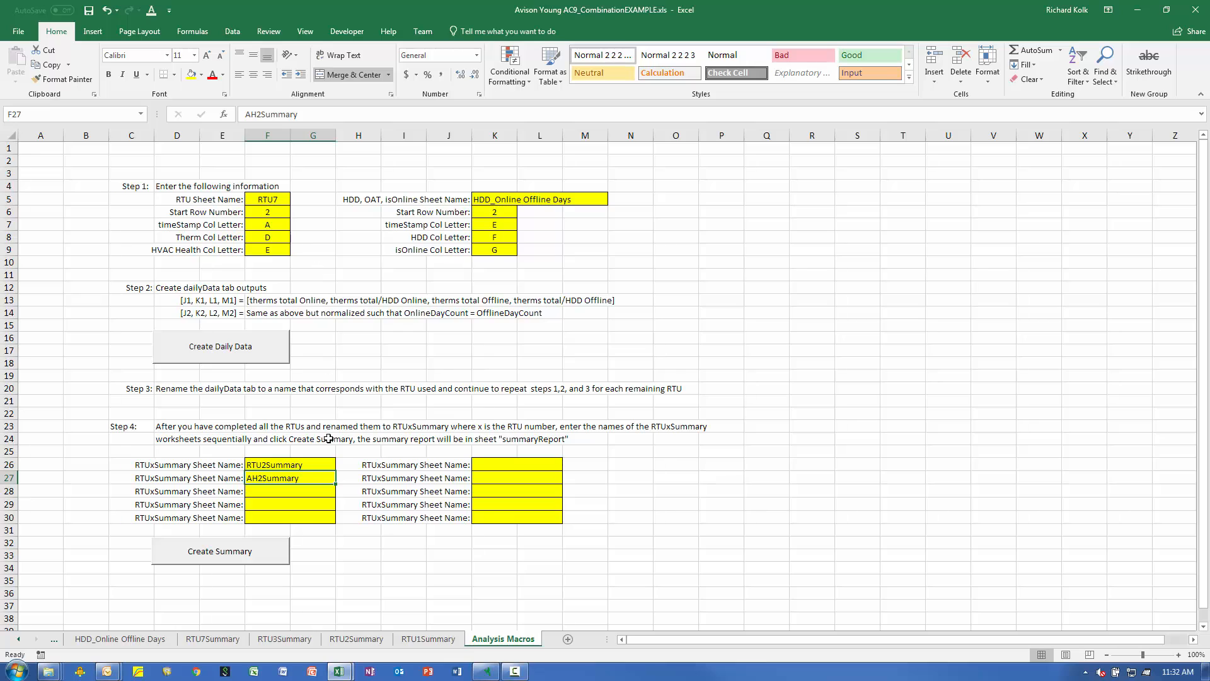
# Change the first RTUxSummary Sheet Name in cell F26 to RTU1Summary
pyautogui.click(300, 466)
pyautogui.doubleClick(266, 465)
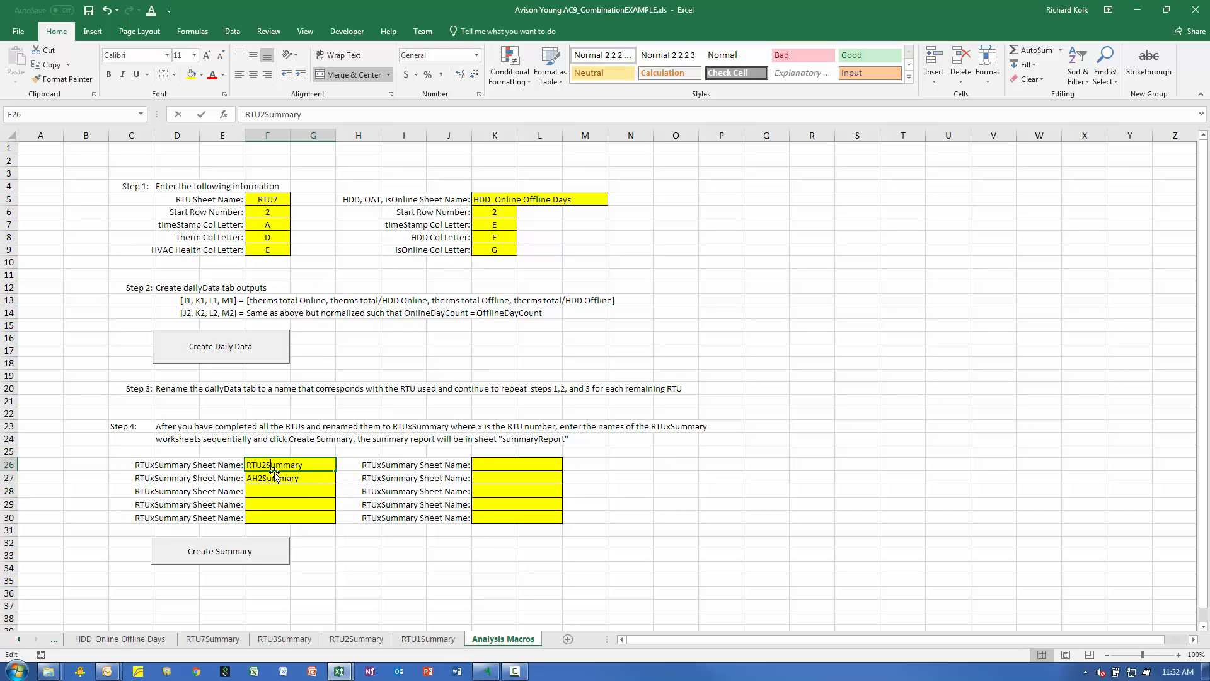
pyautogui.press('BackSpace')
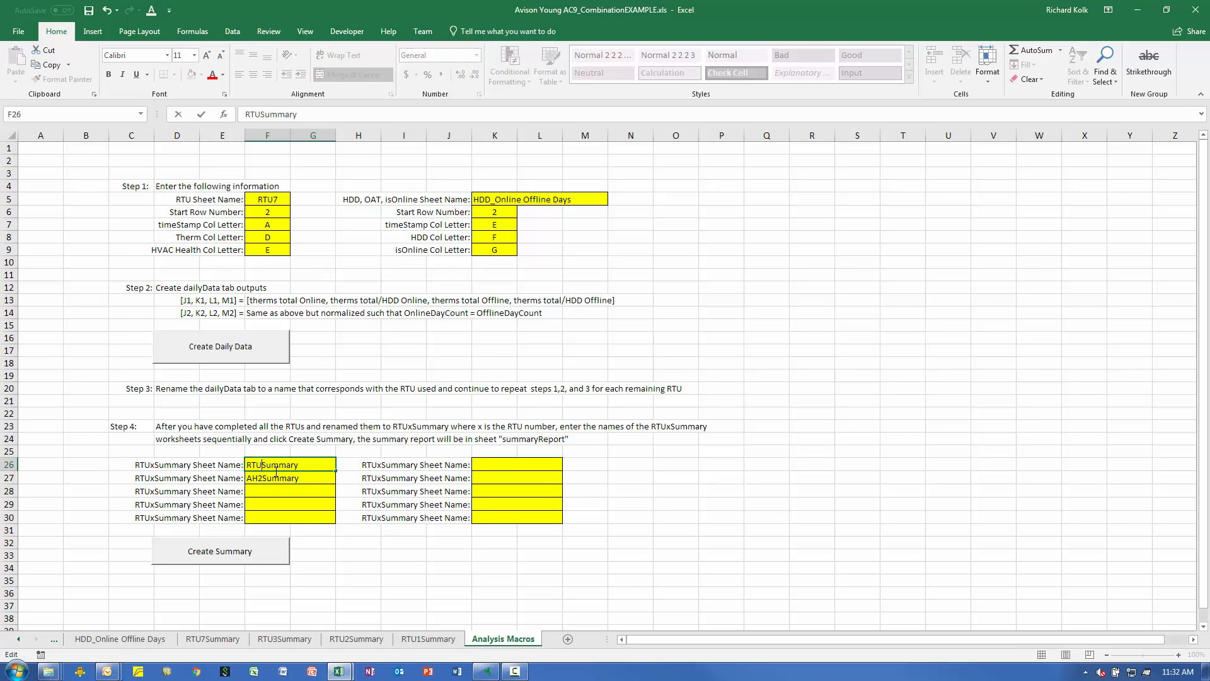
pyautogui.write('1')
# Replace the second RTUxSummary Sheet Name in cell F27 with RTU2Summary
pyautogui.doubleClick(280, 479)
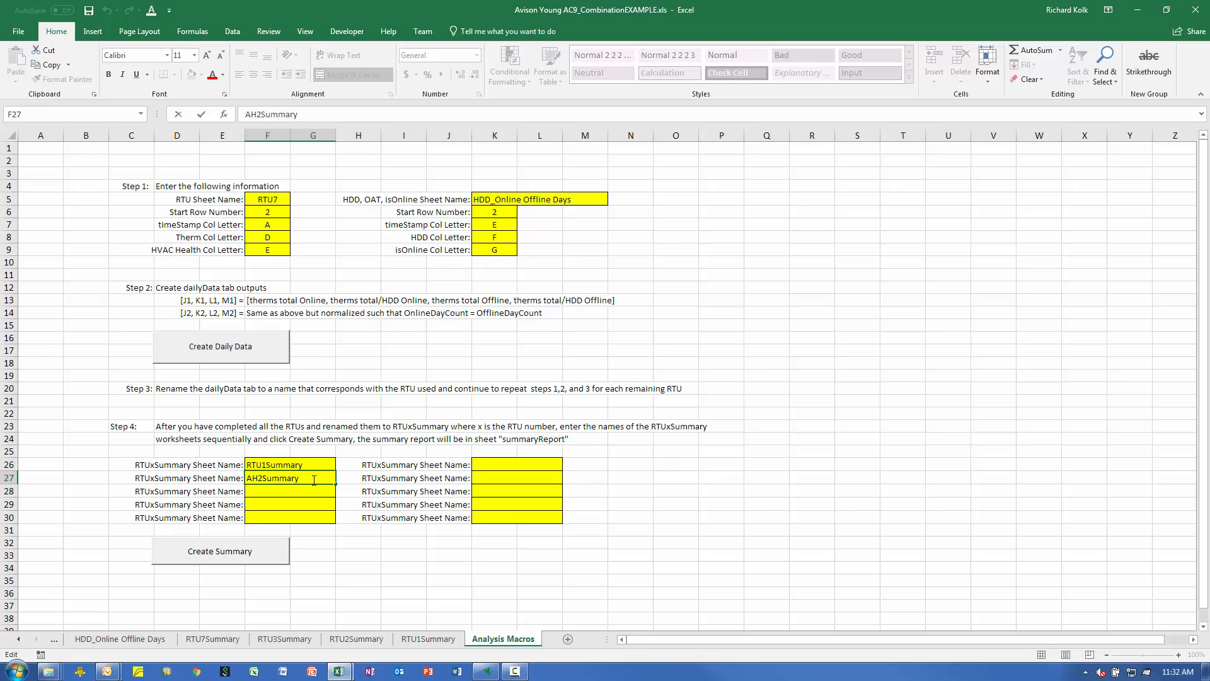
pyautogui.moveTo(314, 480); pyautogui.dragTo(247, 480)
pyautogui.moveTo(301, 115); pyautogui.dragTo(174, 118)
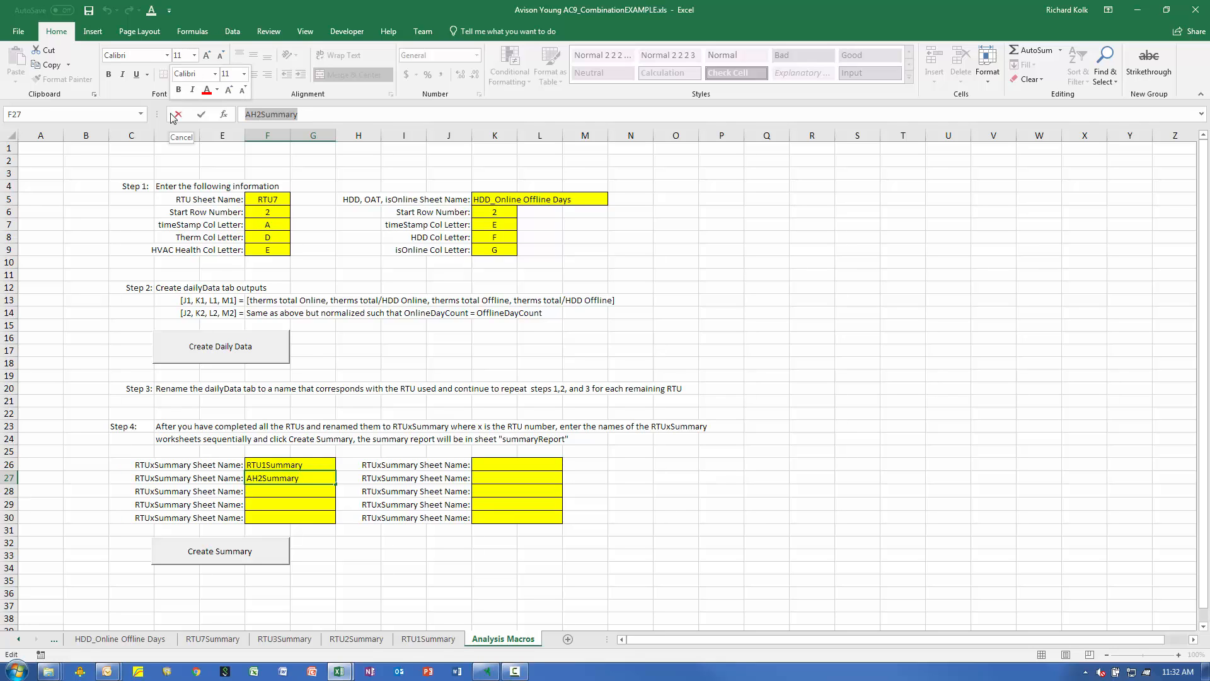
pyautogui.hotkey('ctrl', 'v')
pyautogui.write('2Summary')
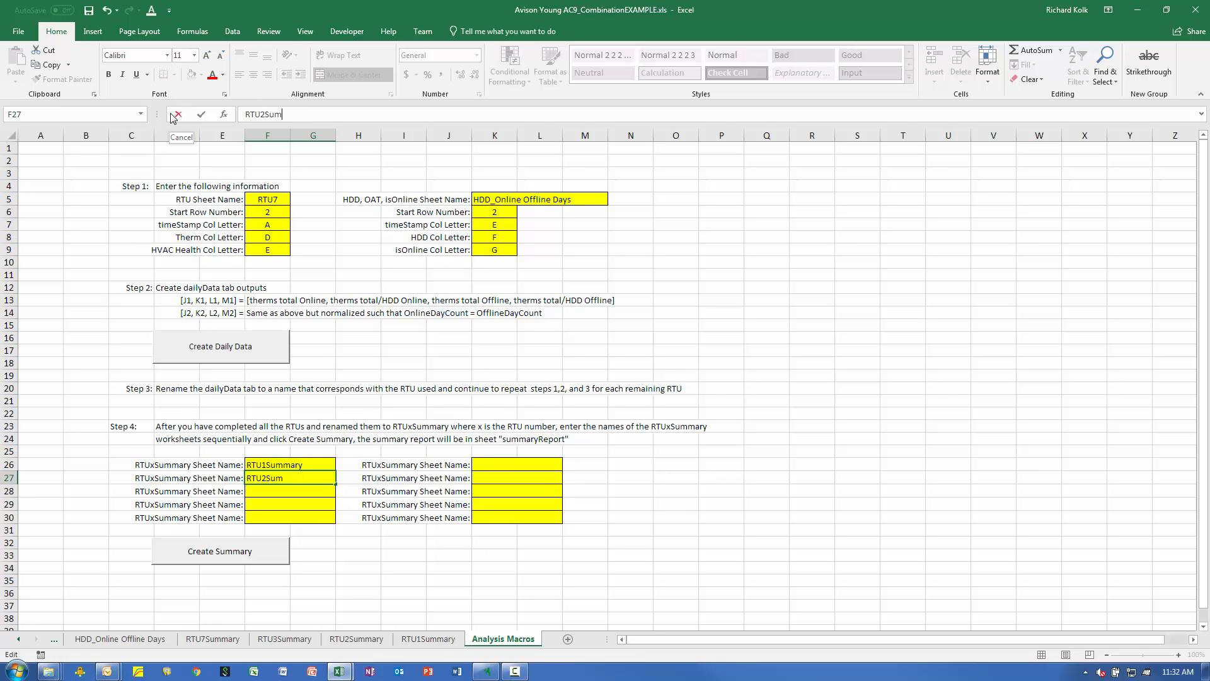
pyautogui.click(367, 563)
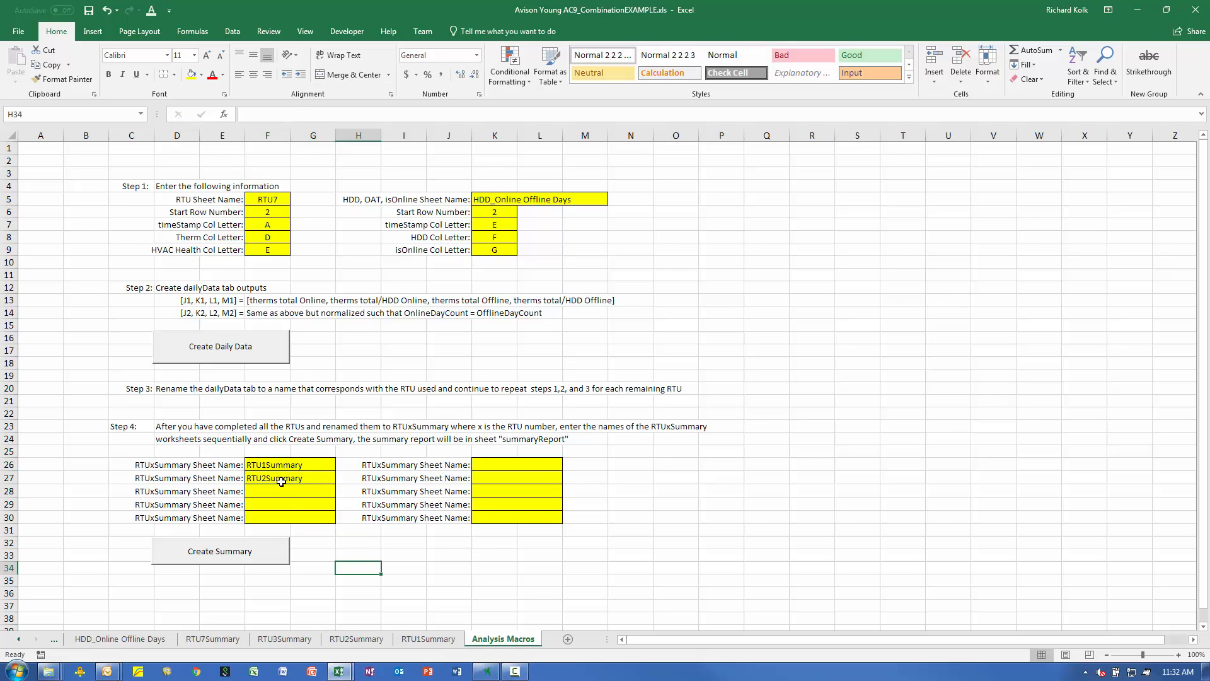
# Copy the sheet name from cell F27 into F28 and change it to RTU3Summary
pyautogui.click(287, 478)
pyautogui.doubleClick(310, 116)
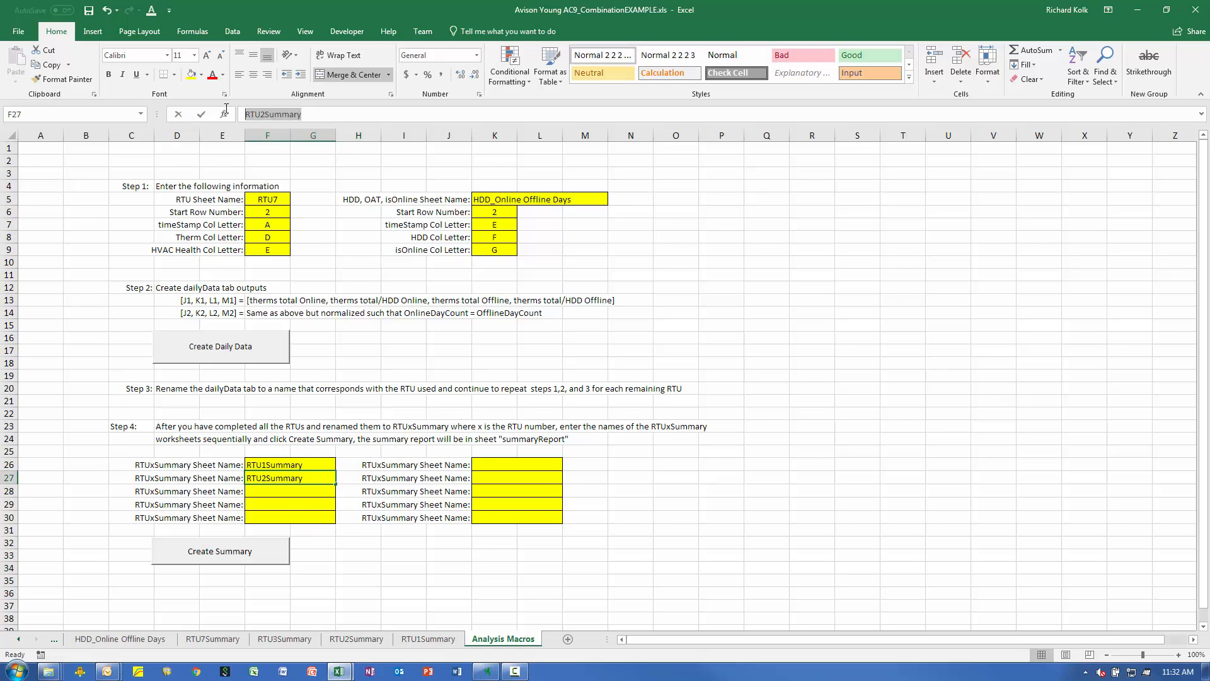
pyautogui.hotkey('ctrl', 'c')
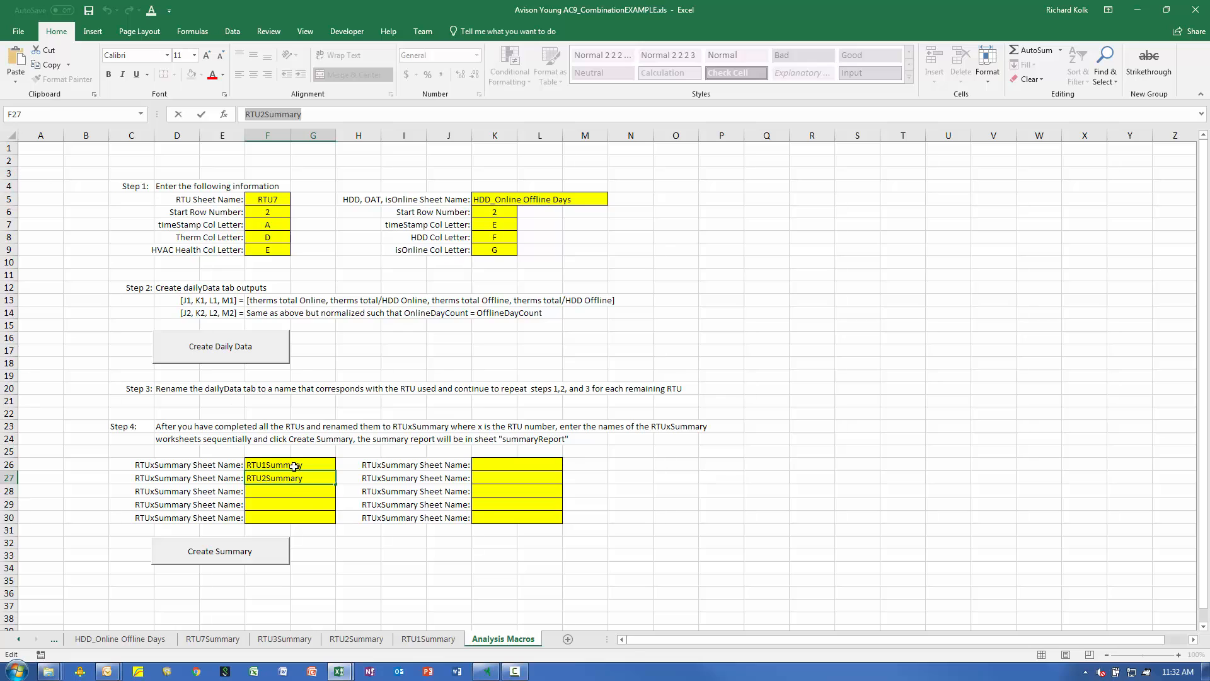
pyautogui.click(288, 493)
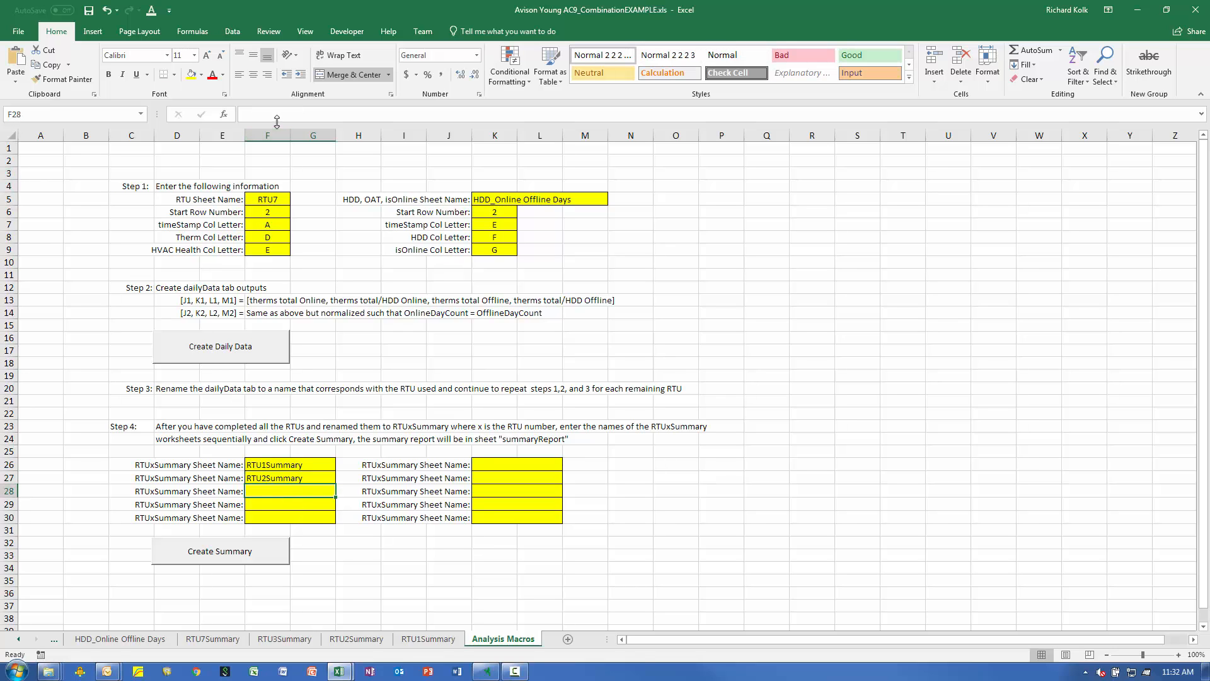
pyautogui.doubleClick(328, 492)
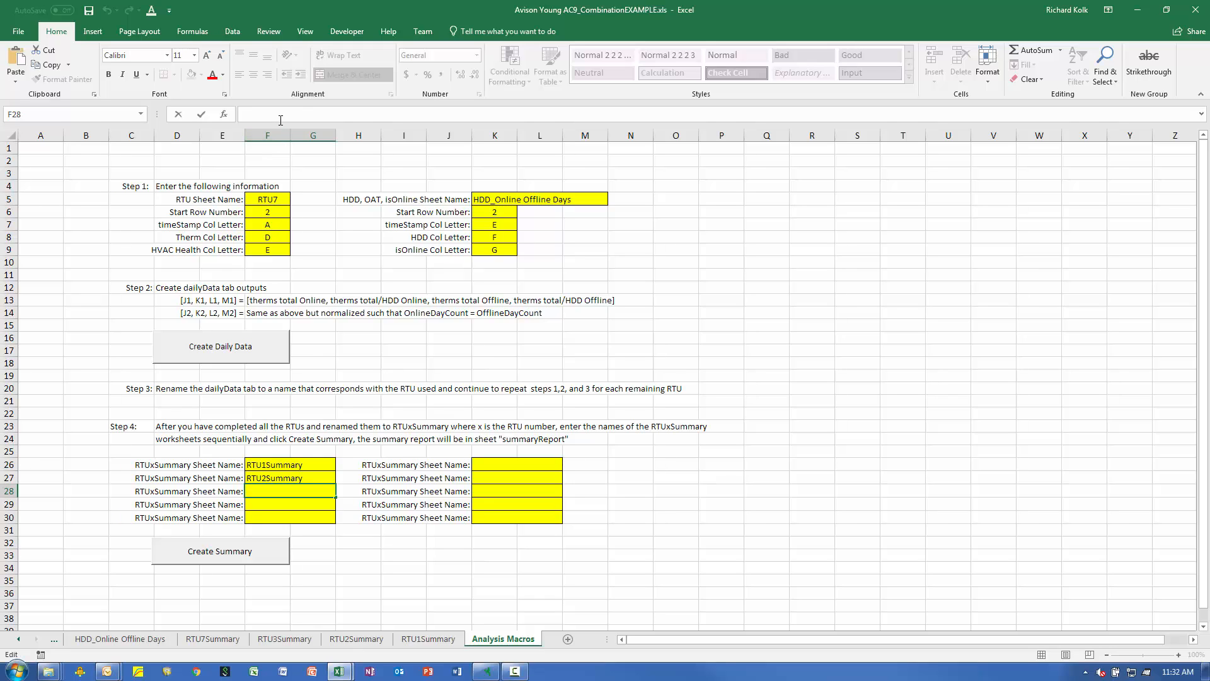
pyautogui.hotkey('ctrl', 'v')
pyautogui.press('Delete')
pyautogui.write('3')
pyautogui.press('Return')
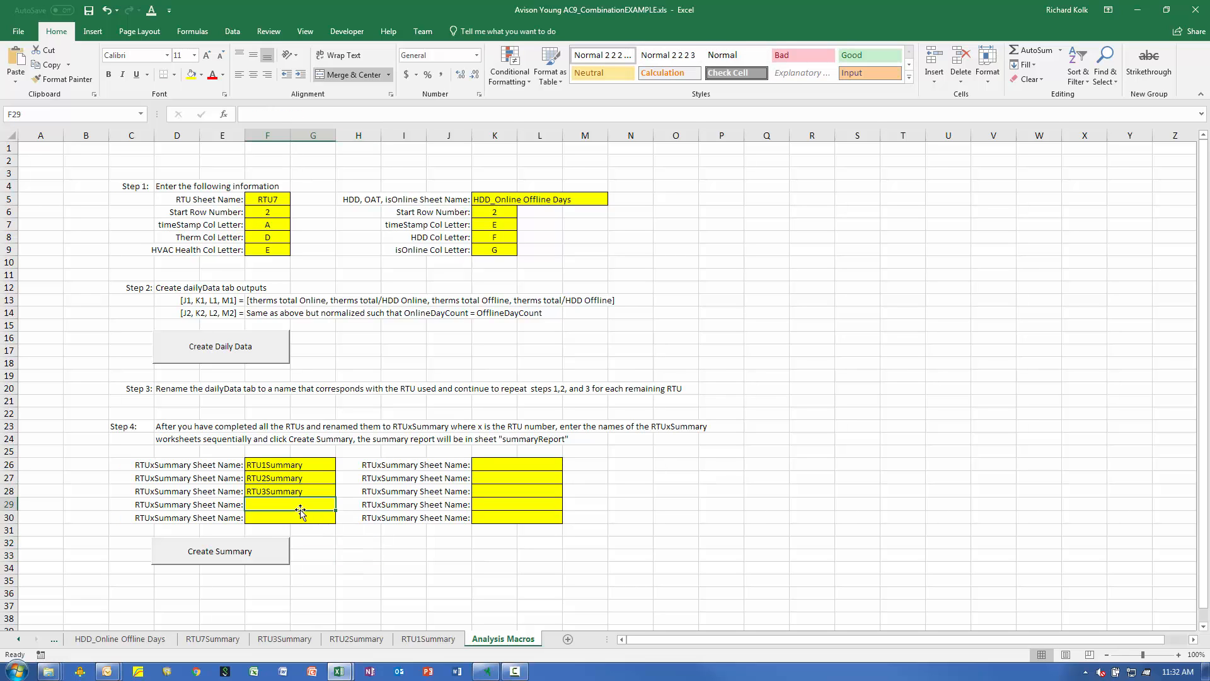
# Enter hhhhh as the fourth sheet name in cell F29 and try to create the summary, ending the macro run
pyautogui.write('hhhhh')
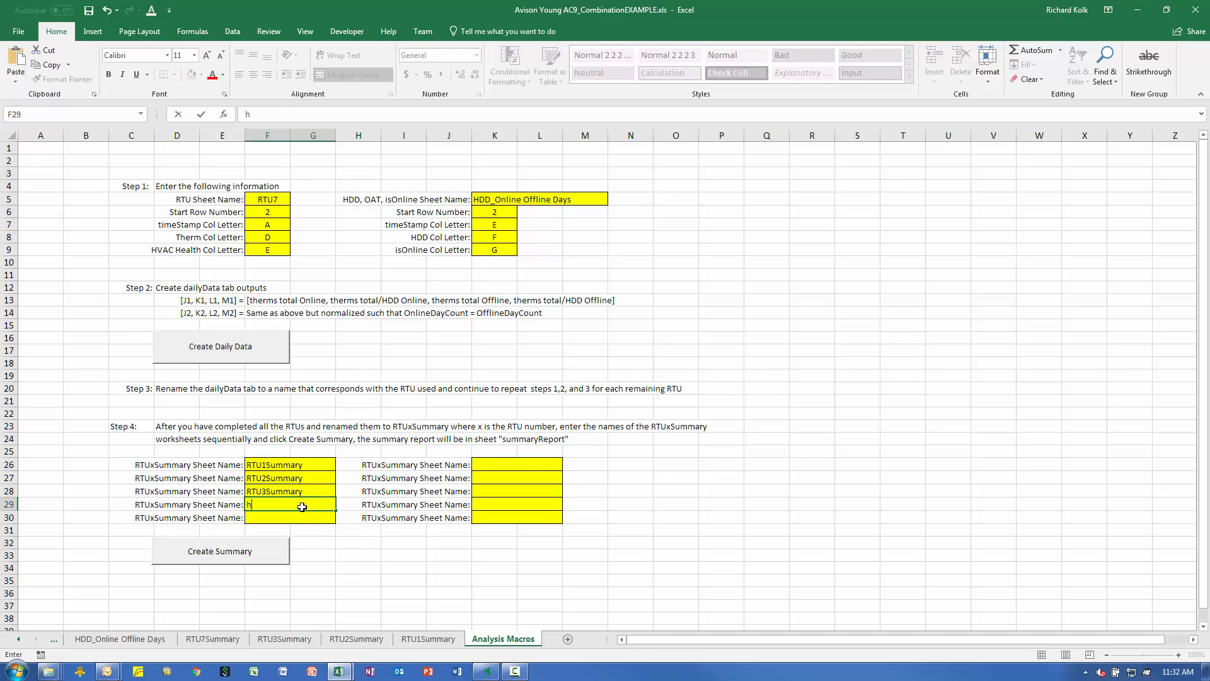
pyautogui.click(248, 553)
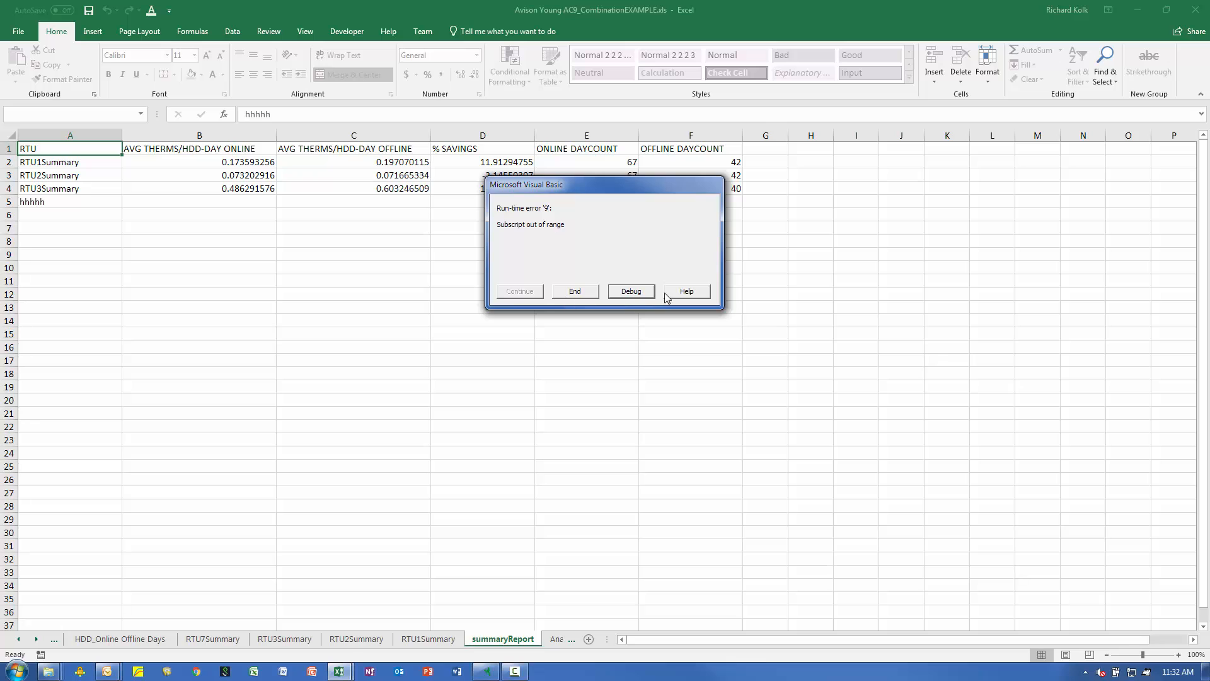
pyautogui.click(575, 291)
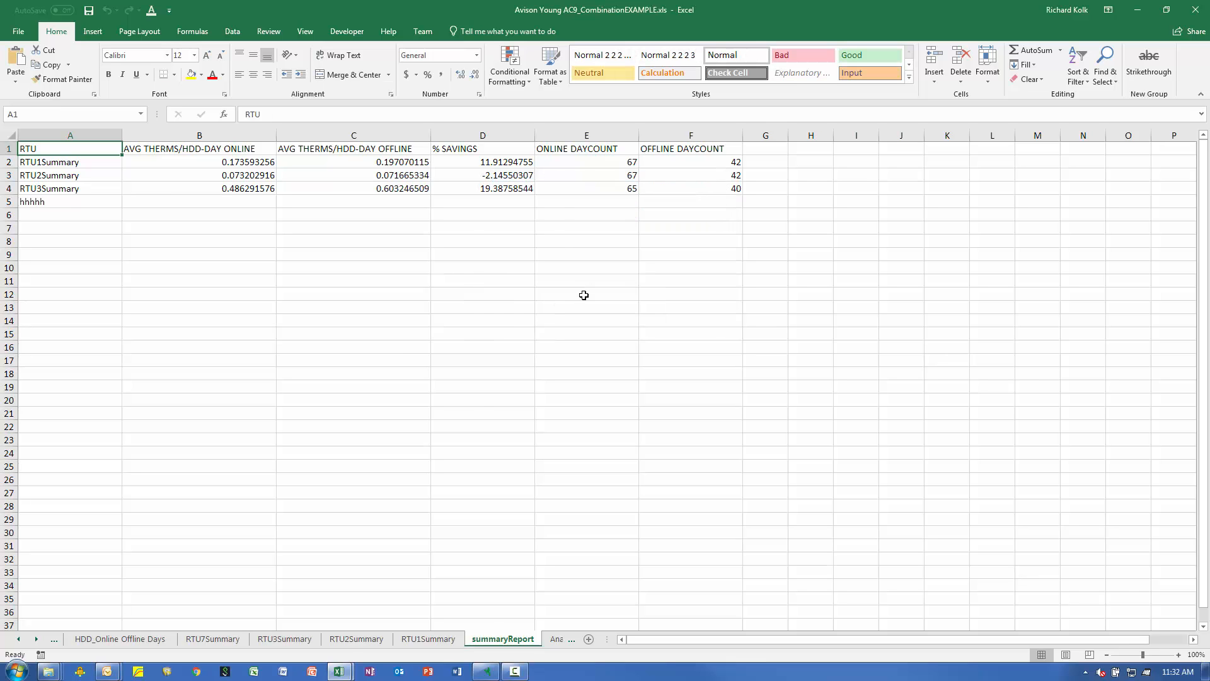
# On Analysis Macros, set the fourth sheet name in cell F29 to RTU7Summary and create the summary report
pyautogui.click(556, 639)
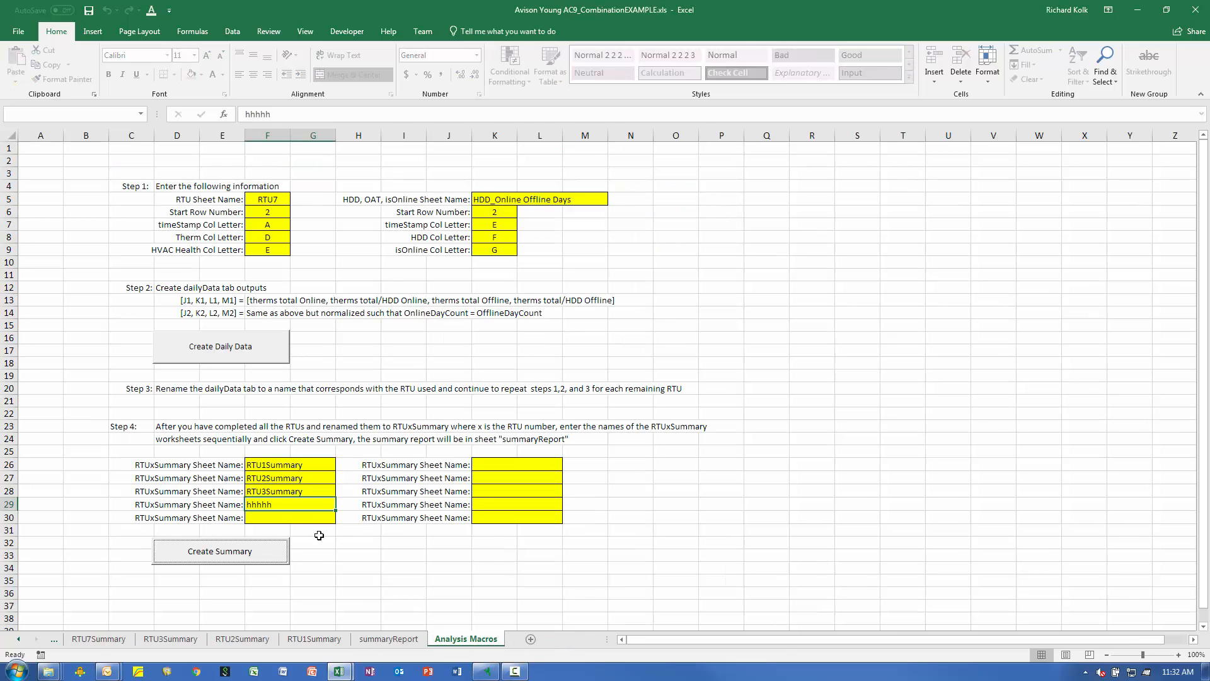
pyautogui.click(285, 506)
pyautogui.doubleClick(285, 506)
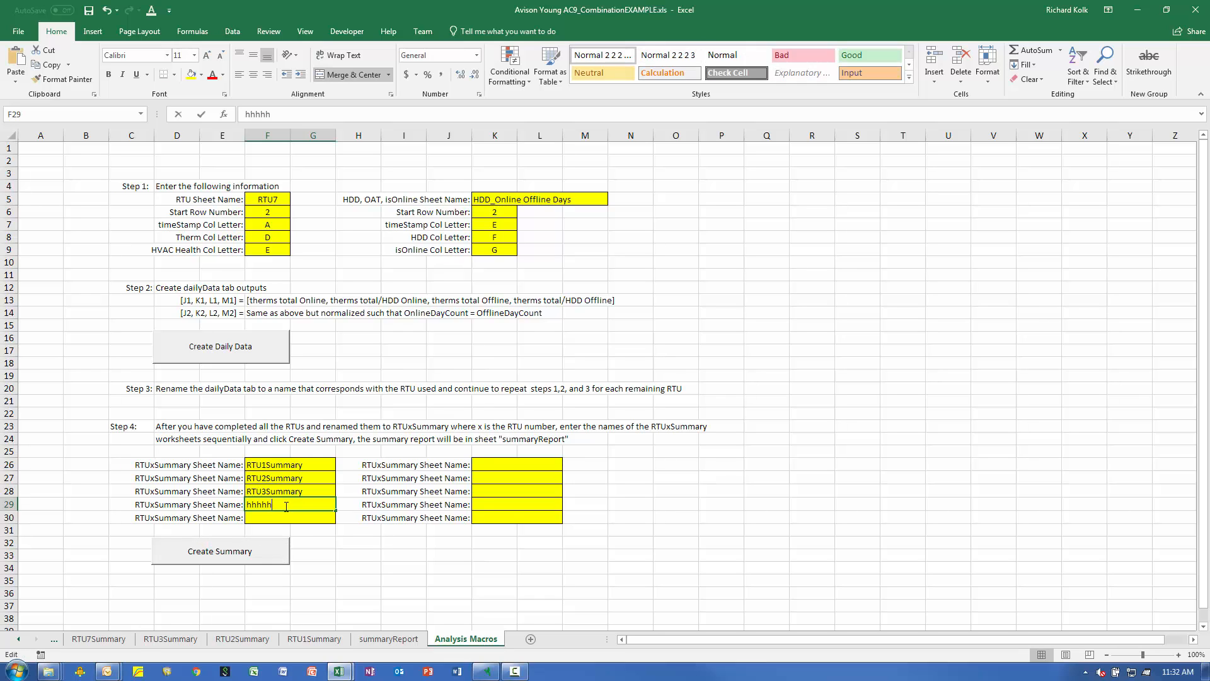
pyautogui.doubleClick(285, 505)
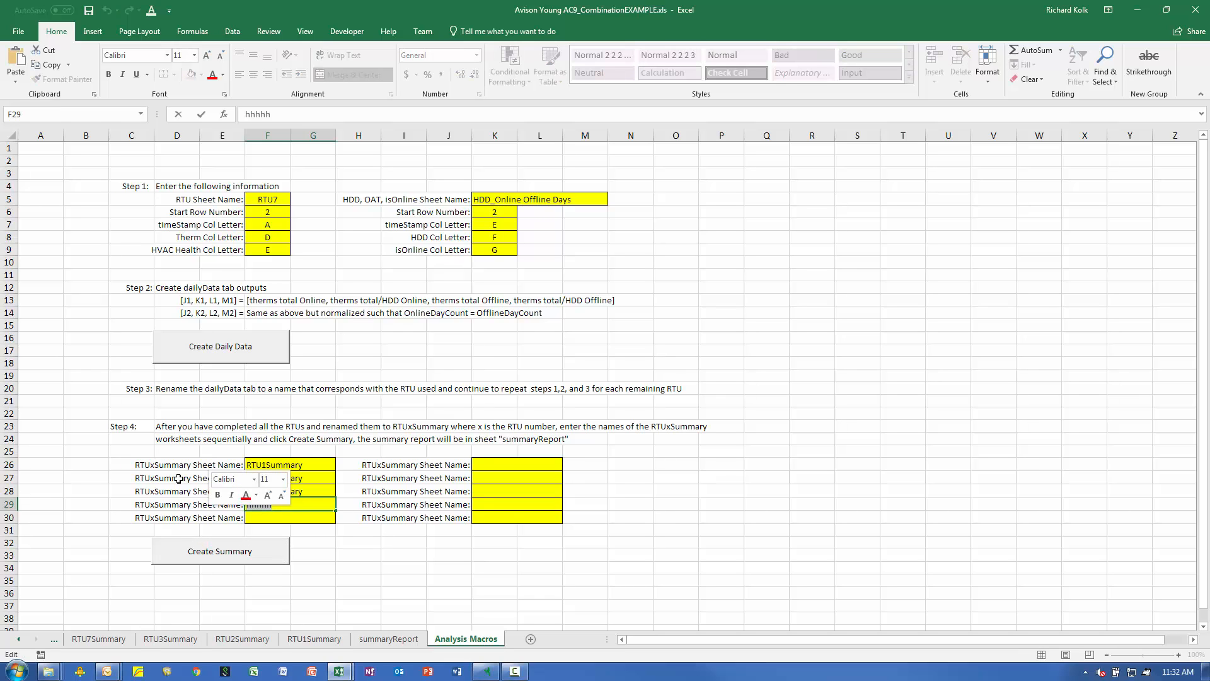
pyautogui.write('RTU')
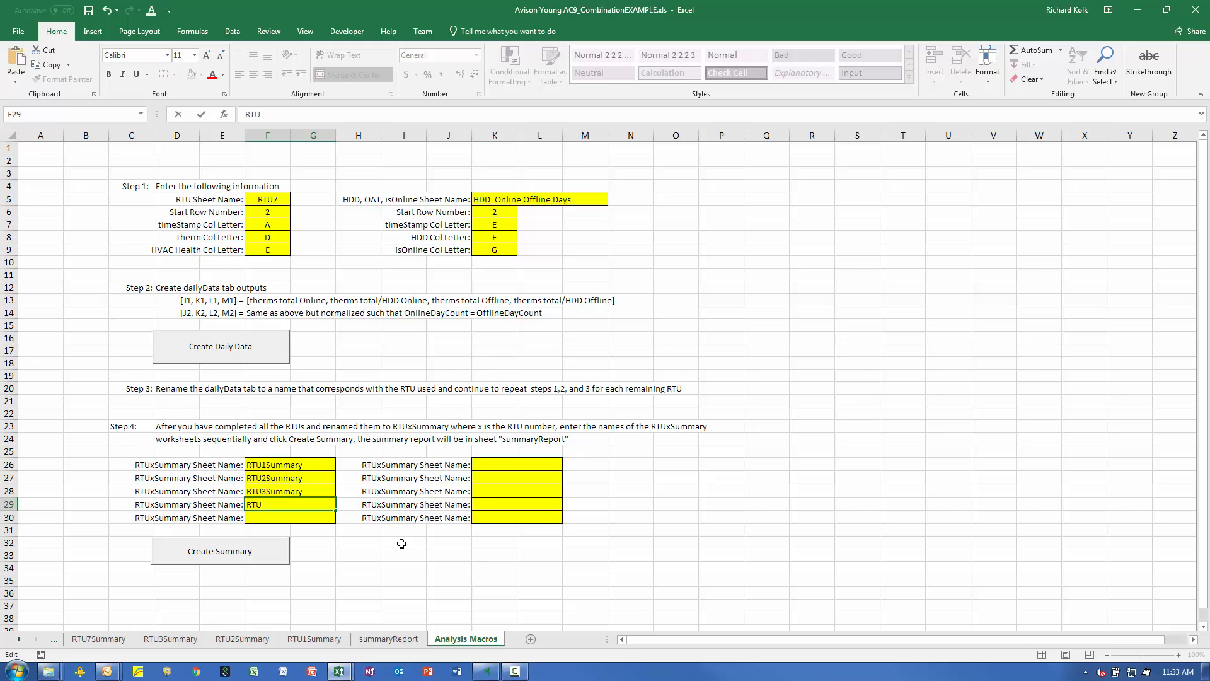
pyautogui.write('7Summar;yy')
pyautogui.click(266, 563)
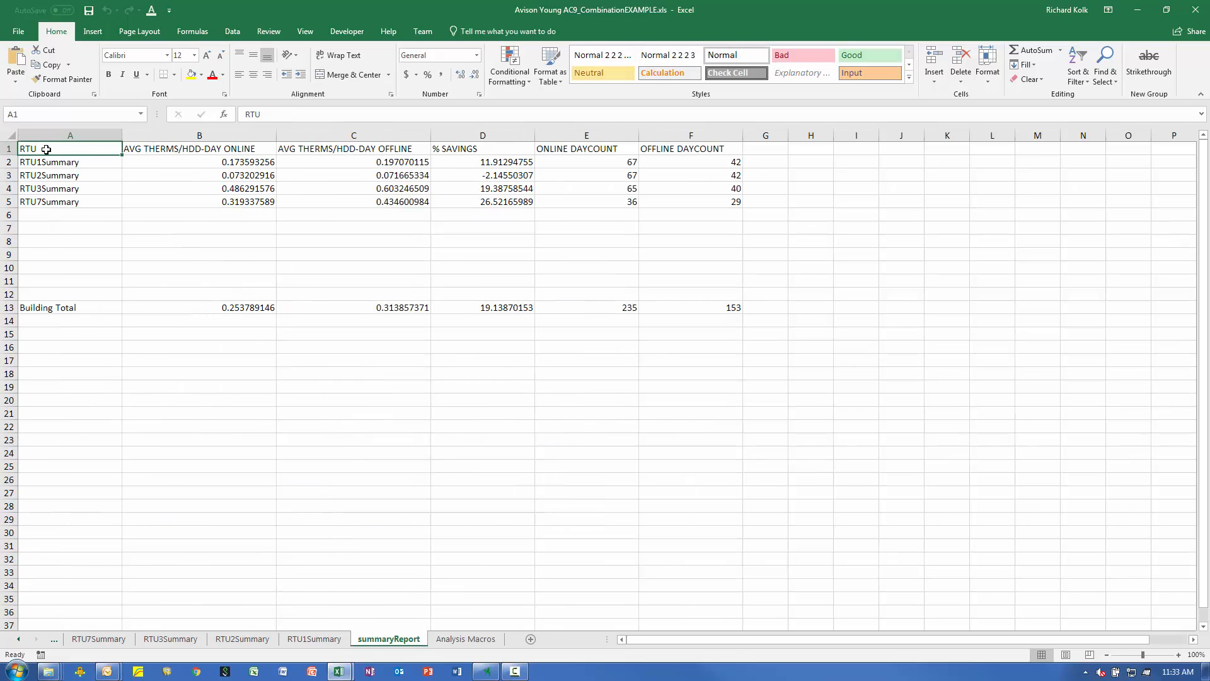
# Examine the listed RTU names and their % savings on the summaryReport sheet
pyautogui.click(60, 164)
pyautogui.moveTo(66, 176); pyautogui.dragTo(68, 201)
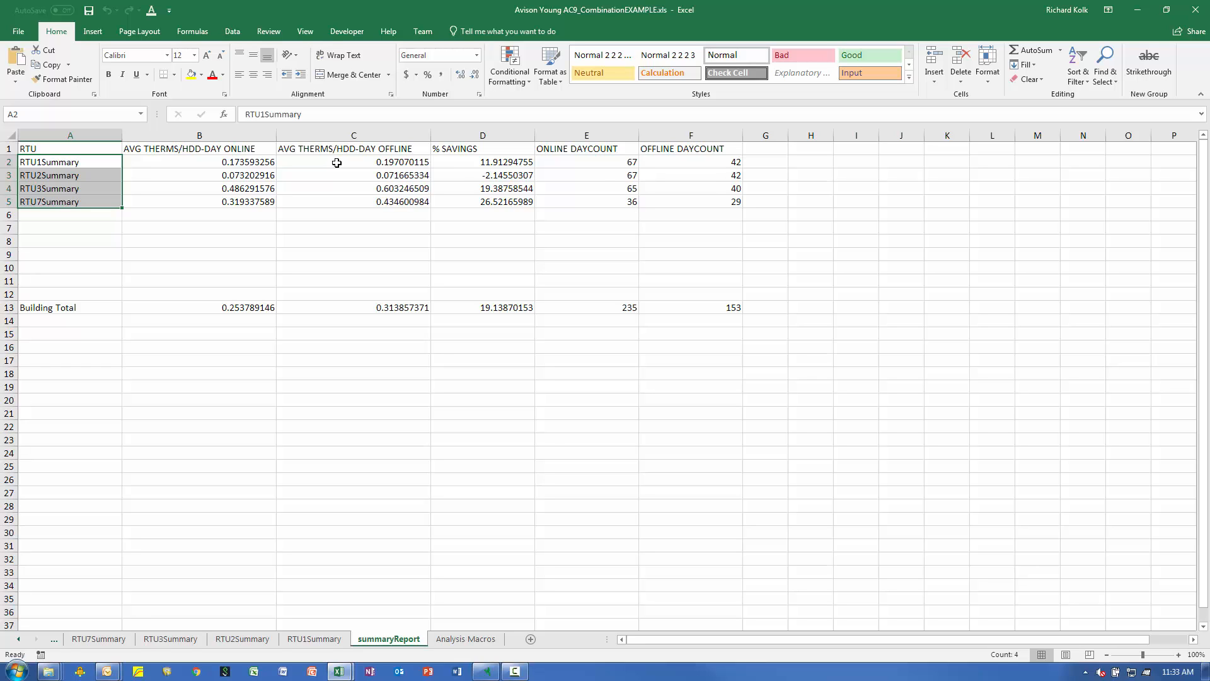
pyautogui.moveTo(488, 163); pyautogui.dragTo(494, 200)
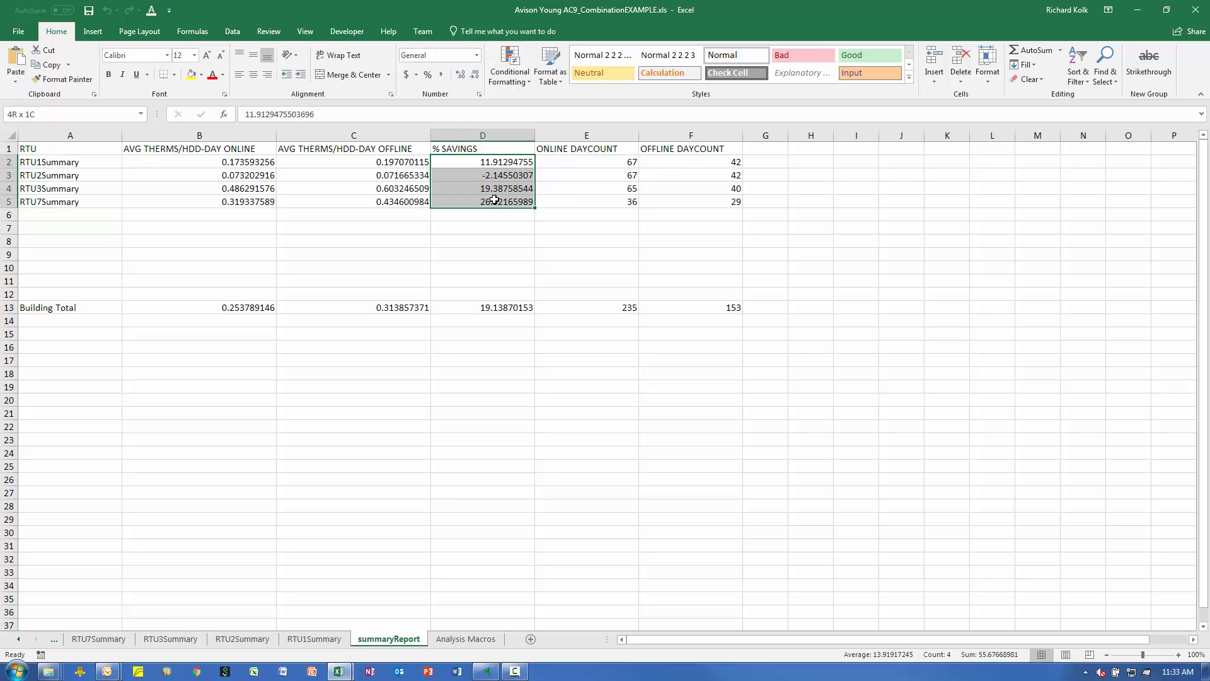
pyautogui.click(454, 251)
# Fill the Building Total row A13:F13 with yellow and make the header row A1:F1 bold
pyautogui.moveTo(71, 307); pyautogui.dragTo(685, 307)
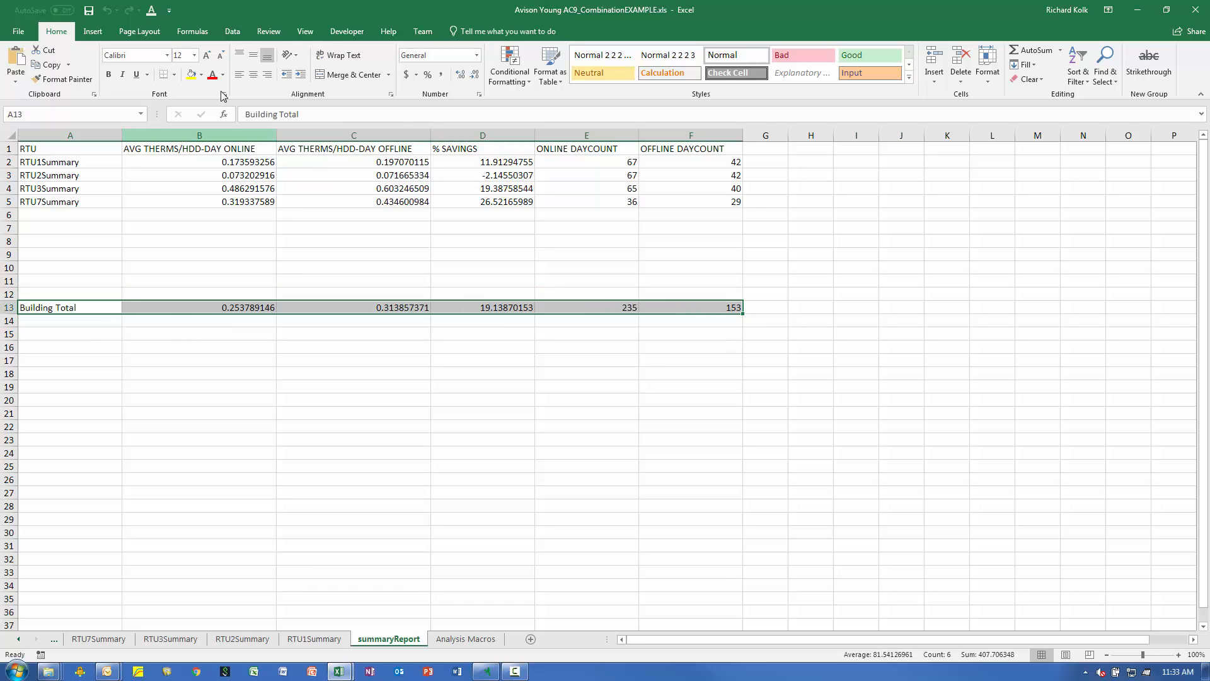
pyautogui.click(191, 74)
pyautogui.click(101, 151)
pyautogui.moveTo(101, 150); pyautogui.dragTo(724, 149)
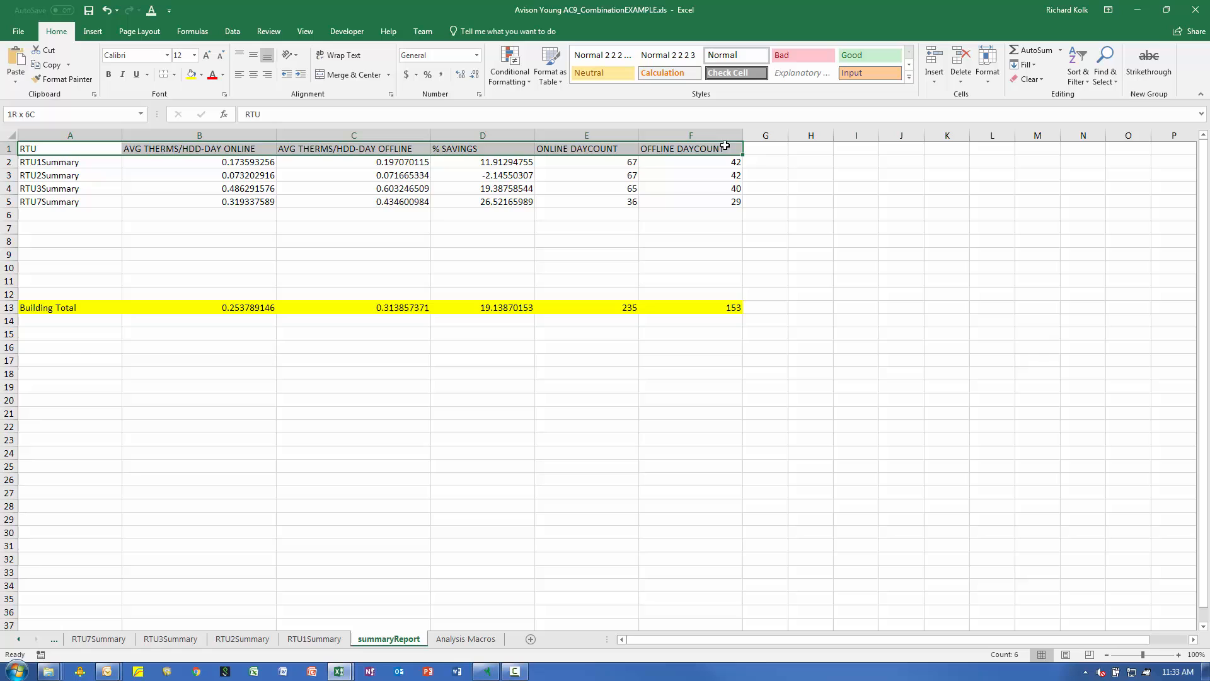
pyautogui.click(109, 74)
pyautogui.click(235, 372)
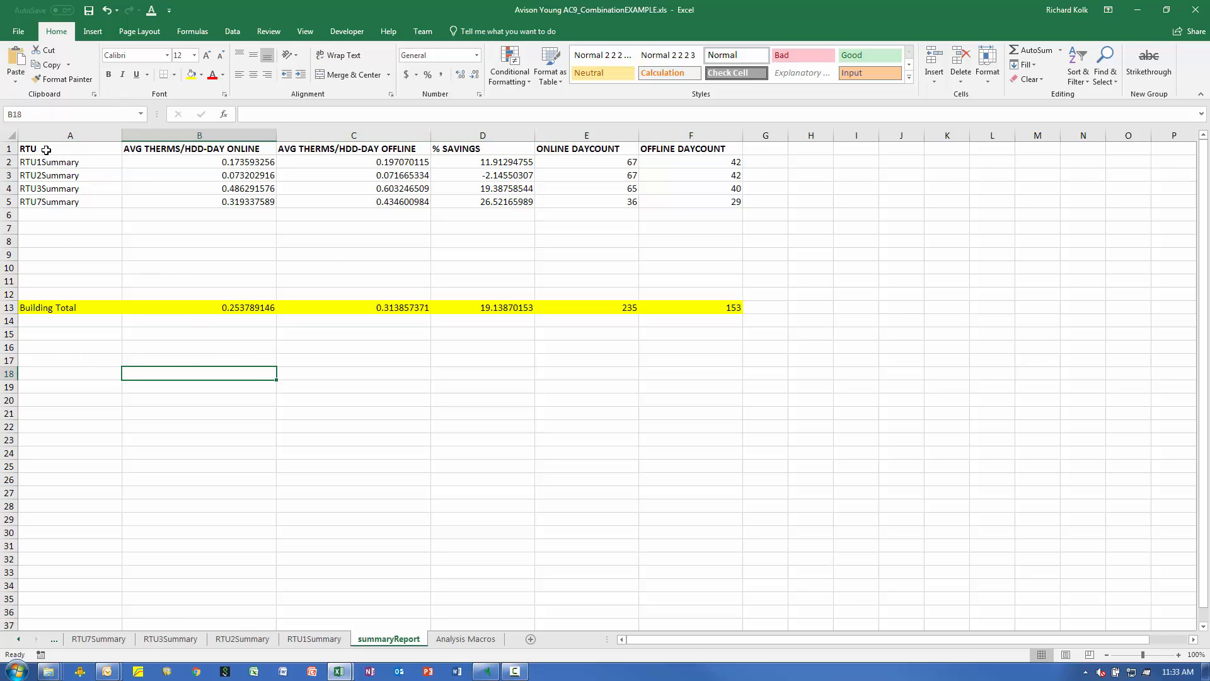
# Apply all borders to the summary table A1:F13 and take a screen capture of that table
pyautogui.moveTo(46, 149); pyautogui.dragTo(668, 308)
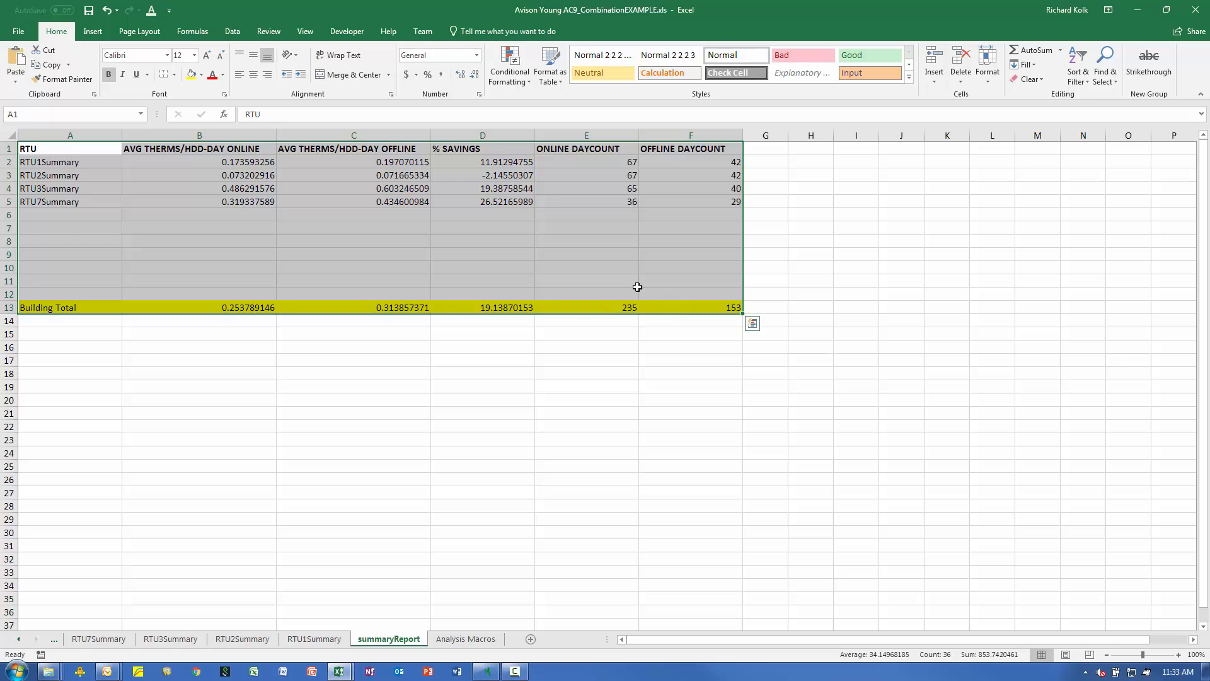
pyautogui.click(178, 76)
pyautogui.click(180, 184)
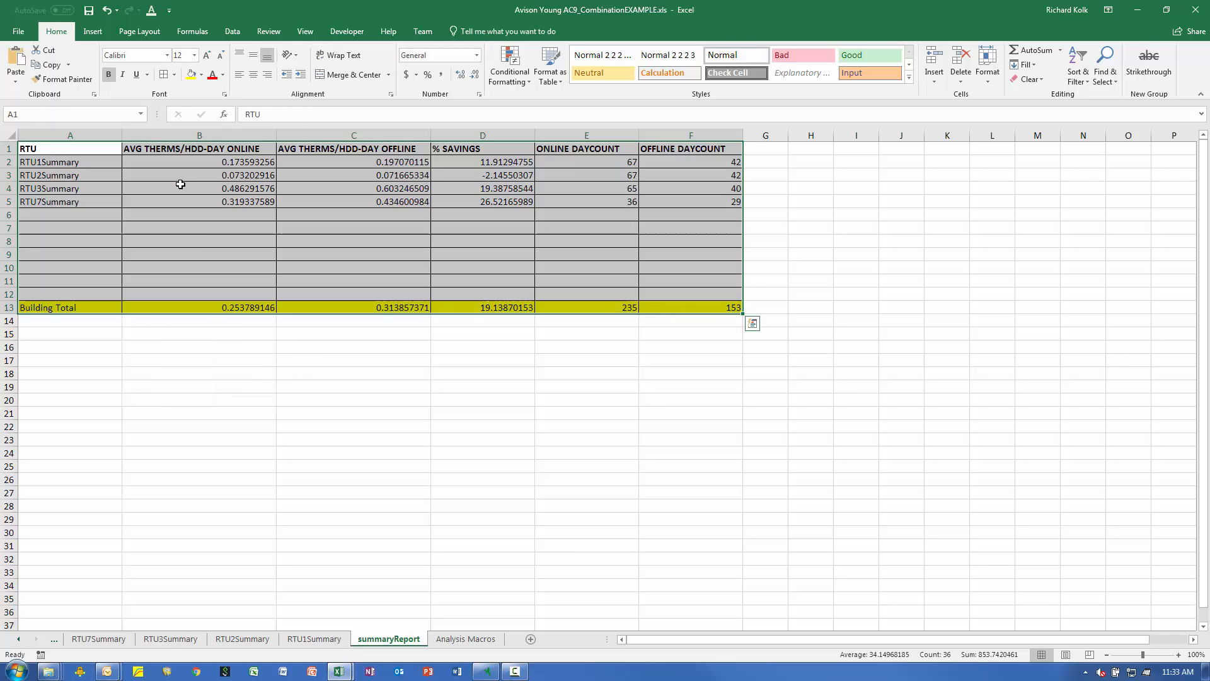
pyautogui.click(195, 399)
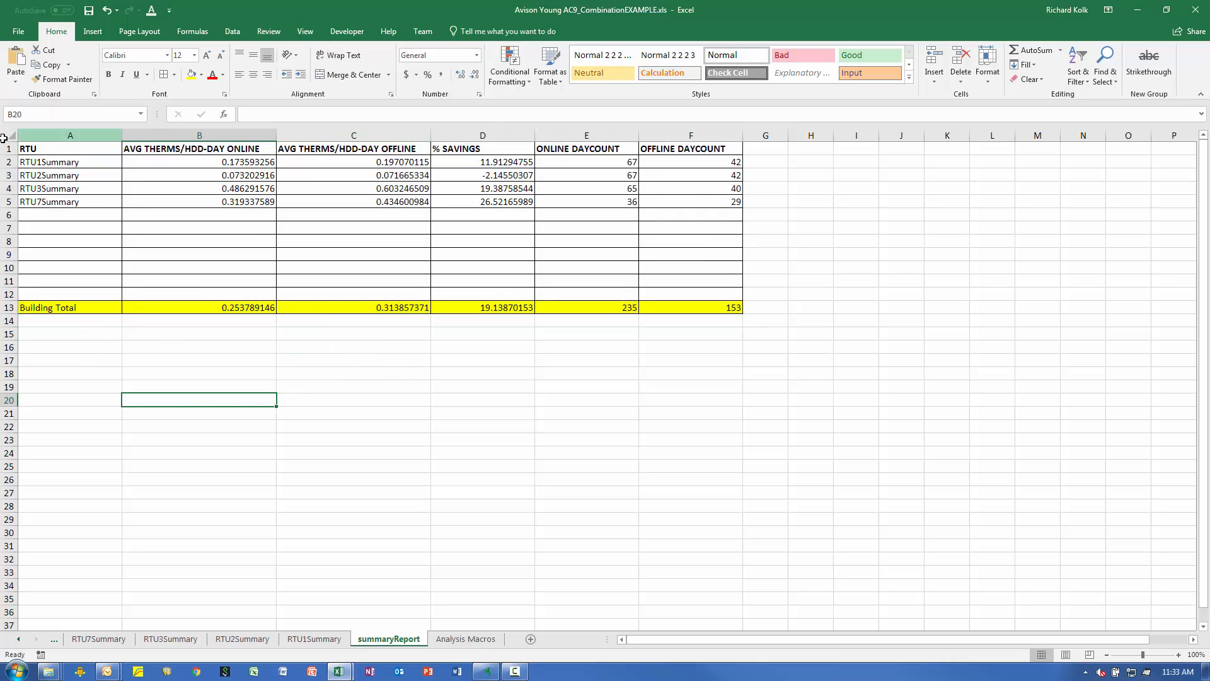
pyautogui.press('Print')
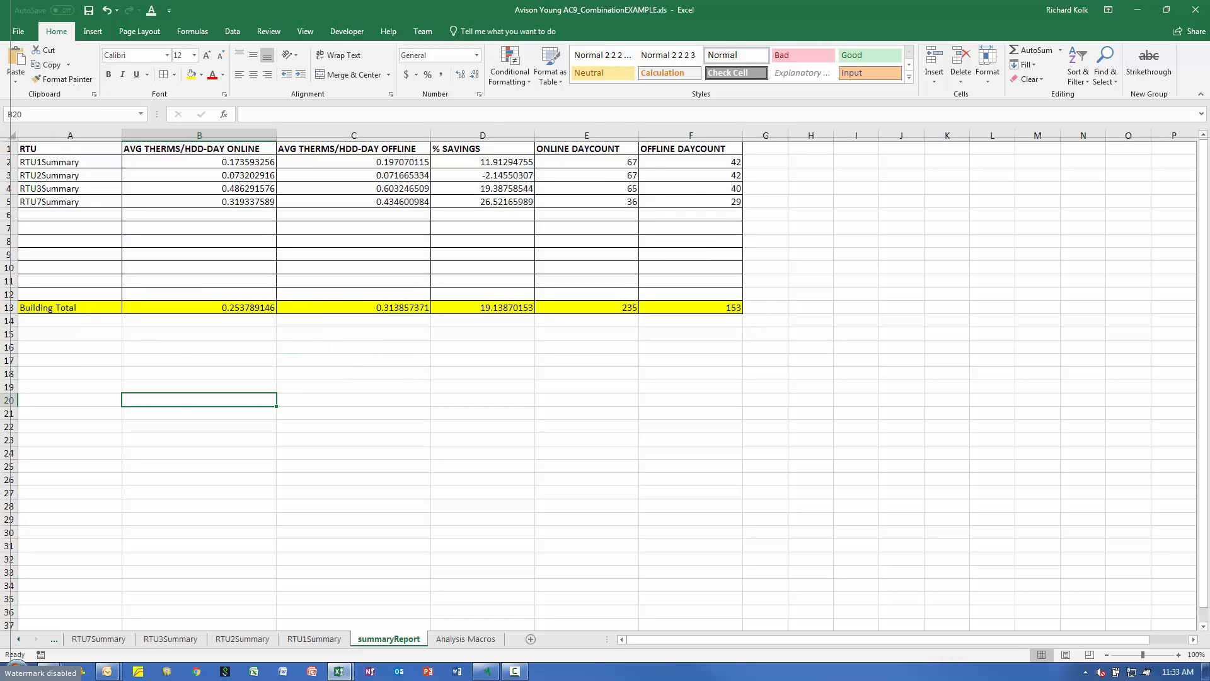
pyautogui.moveTo(15, 139); pyautogui.dragTo(746, 319)
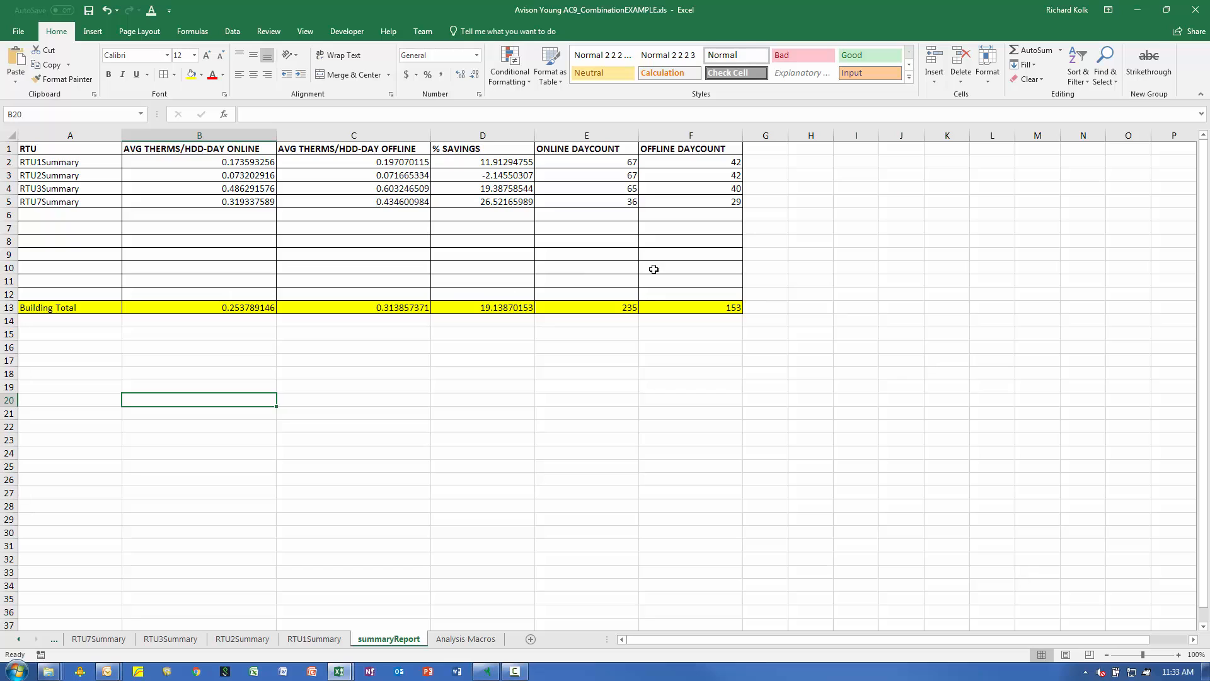
# Examine the online and offline day counts of the RTUs and the Building Total day counts and % savings
pyautogui.moveTo(629, 162); pyautogui.dragTo(628, 205)
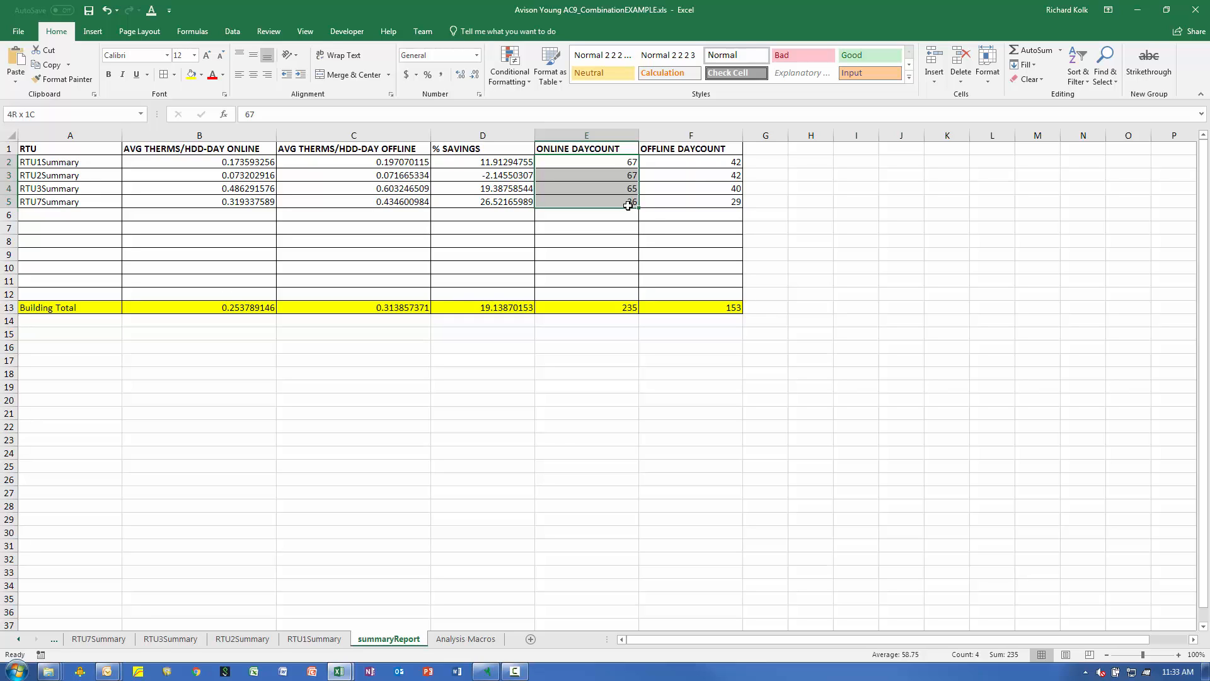
pyautogui.moveTo(628, 205); pyautogui.dragTo(628, 205)
pyautogui.moveTo(728, 159); pyautogui.dragTo(735, 201)
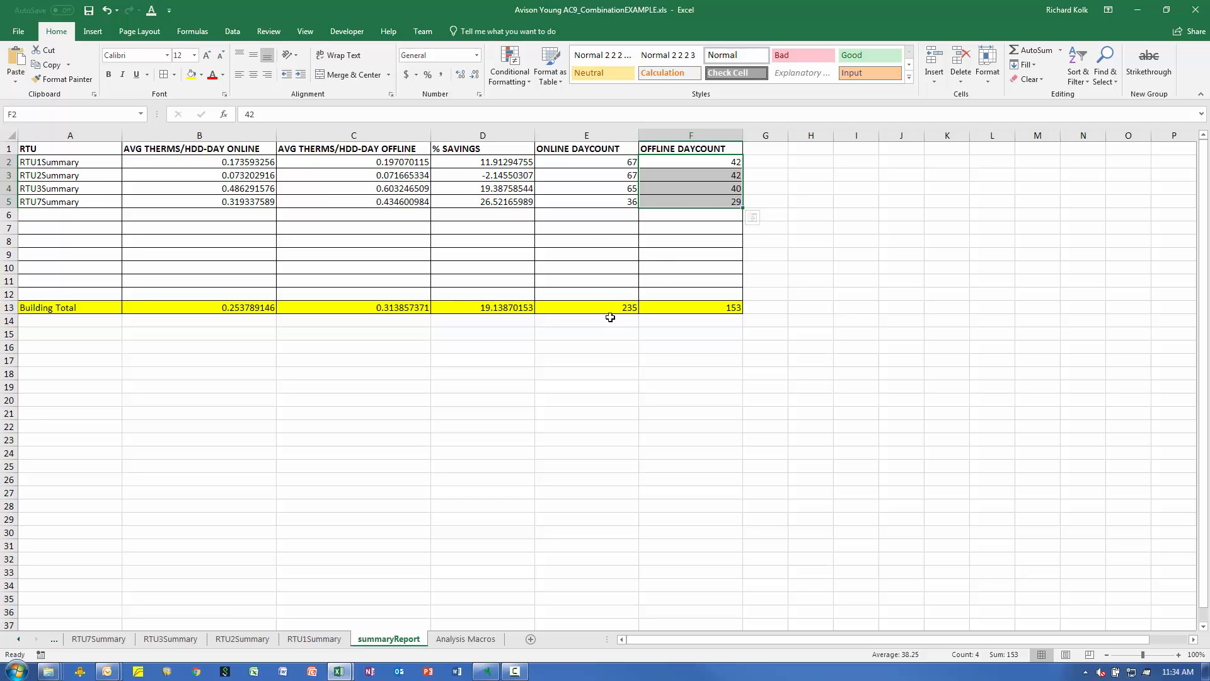
pyautogui.click(629, 309)
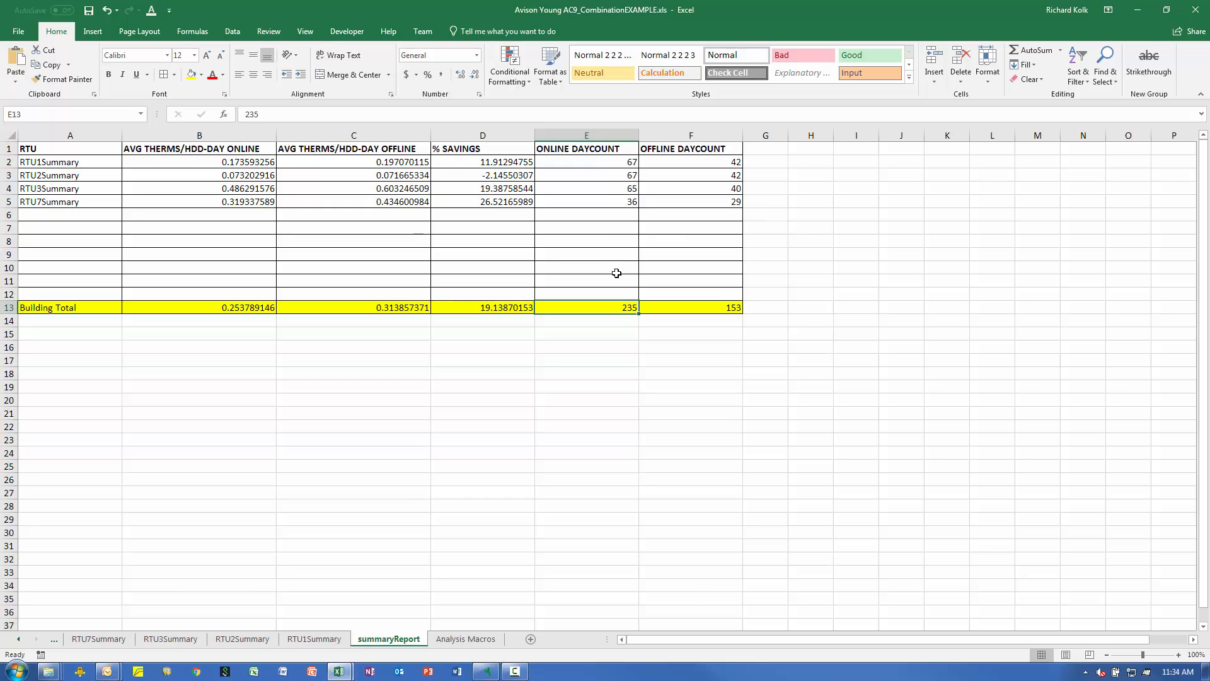
pyautogui.click(733, 311)
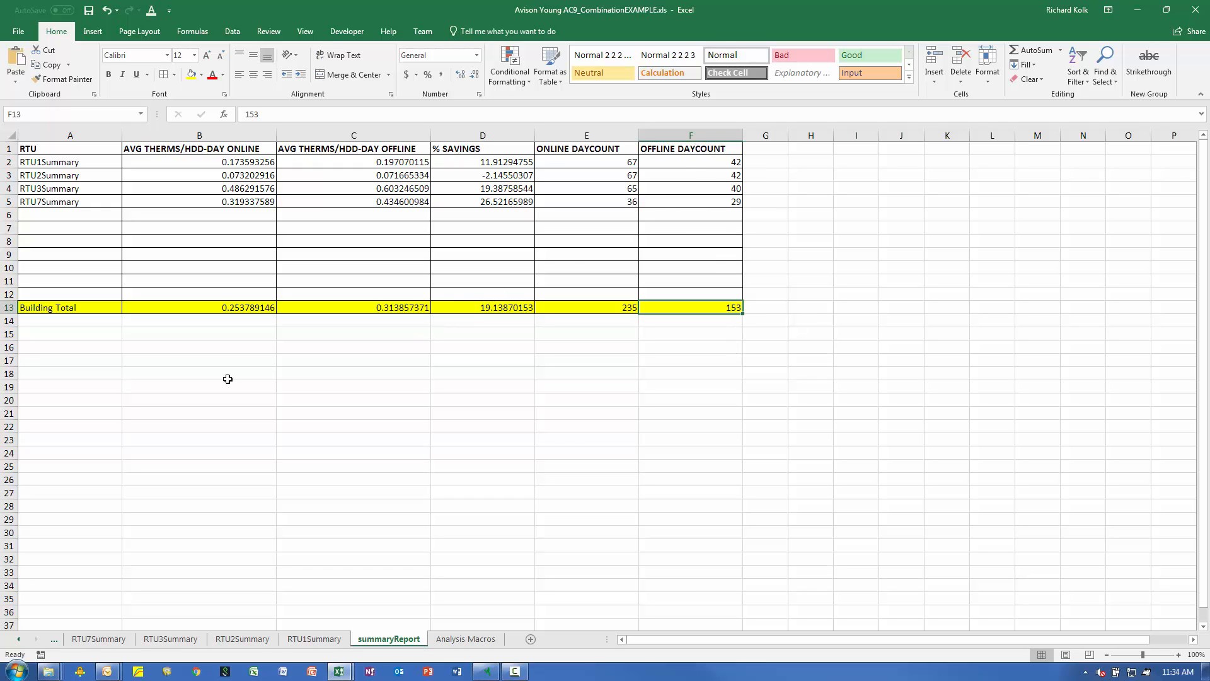
pyautogui.click(501, 306)
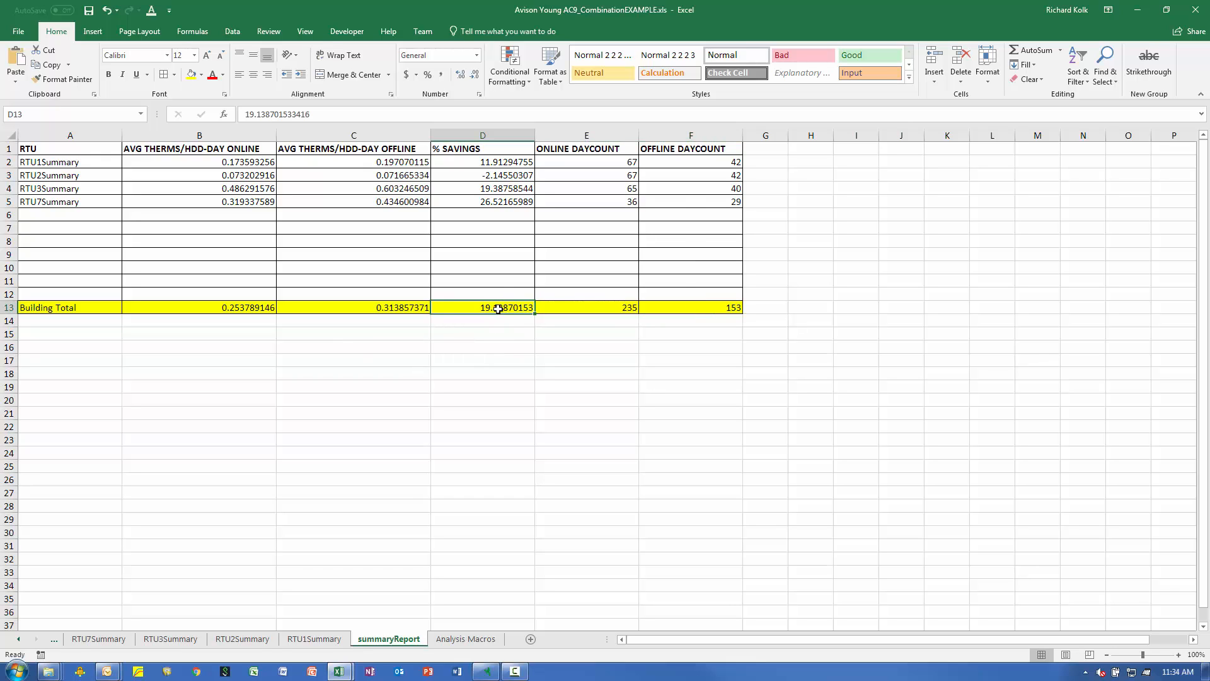
pyautogui.click(620, 164)
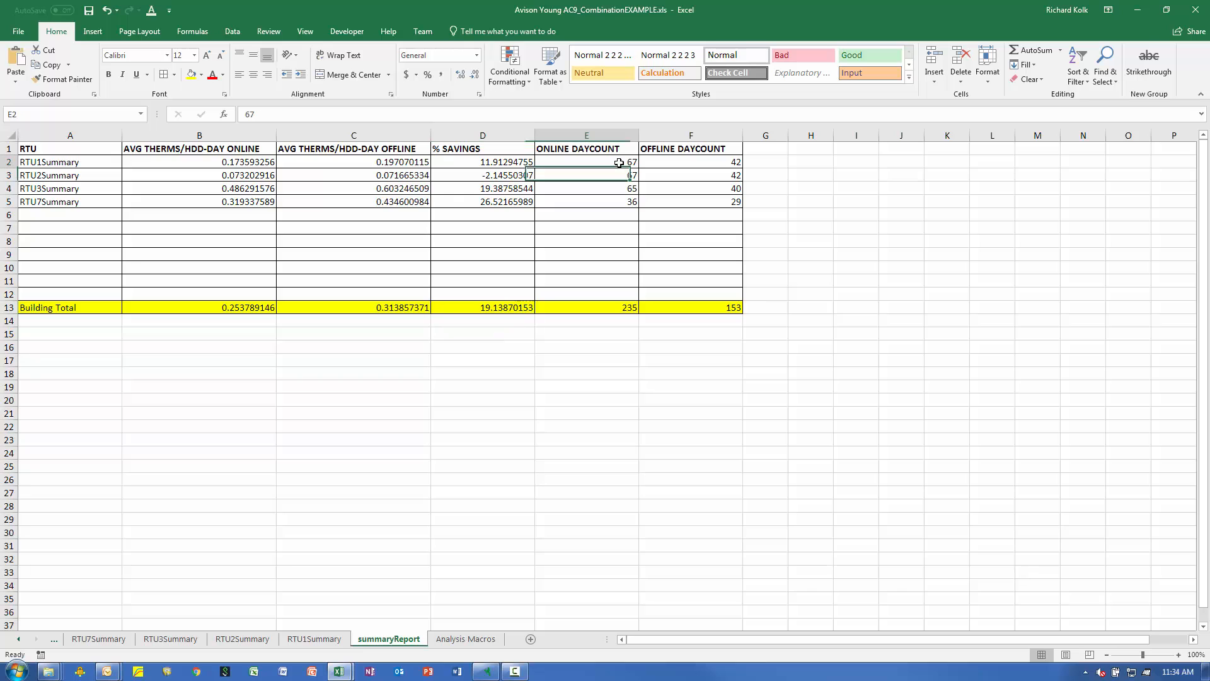
# Examine the average online therms per HDD-day and the online day count of RTU1Summary on the summaryReport sheet
pyautogui.click(250, 161)
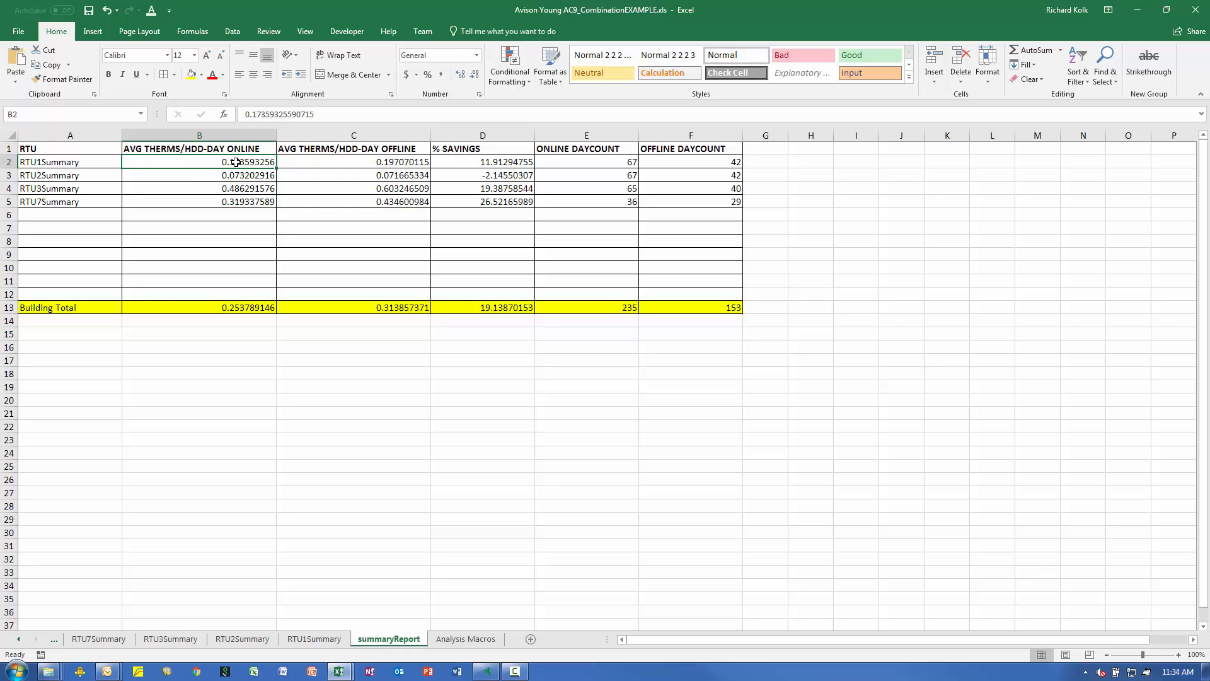
pyautogui.click(604, 157)
pyautogui.click(220, 162)
pyautogui.click(721, 372)
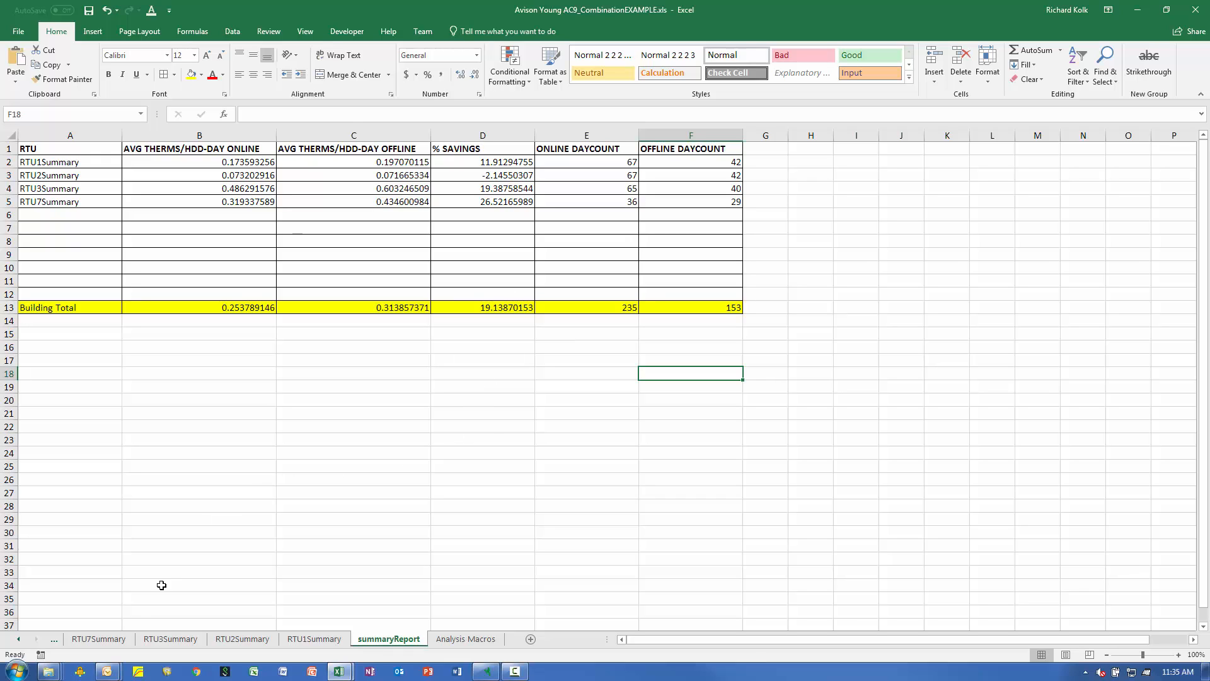
# Switch to the kw Final Report to 03-04 folder in Windows Explorer and locate the file Overall summaryv7.xlsx
pyautogui.moveTo(56, 671)
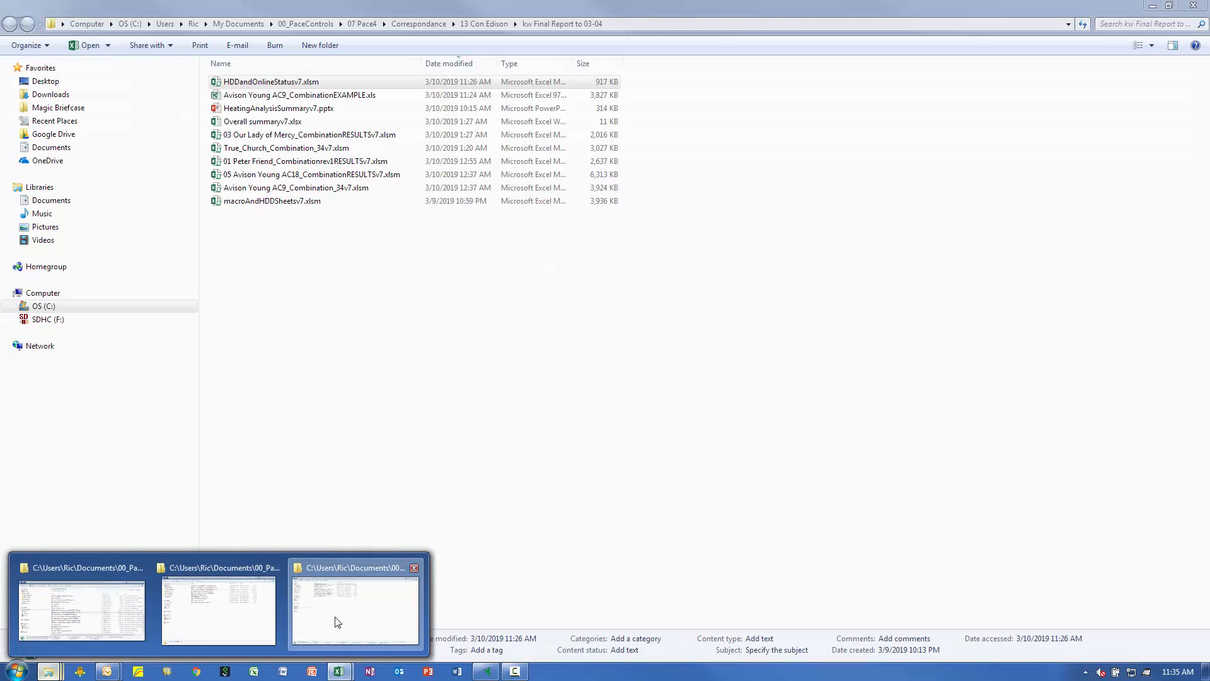
pyautogui.click(337, 622)
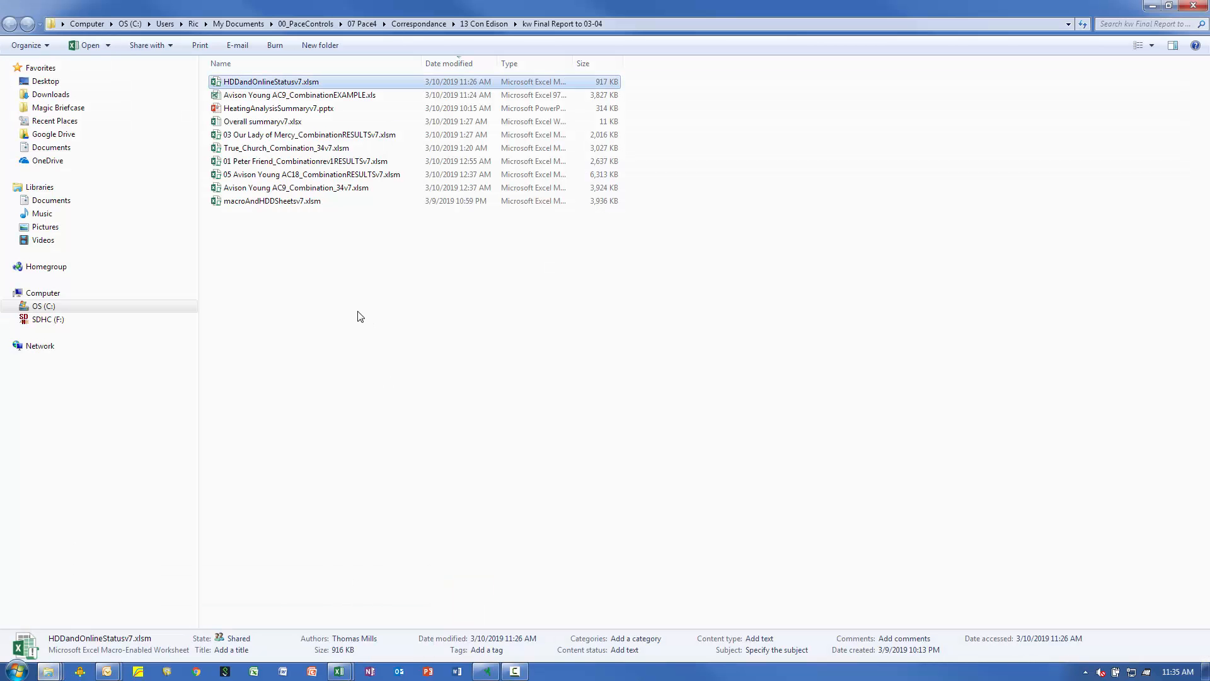
pyautogui.click(345, 293)
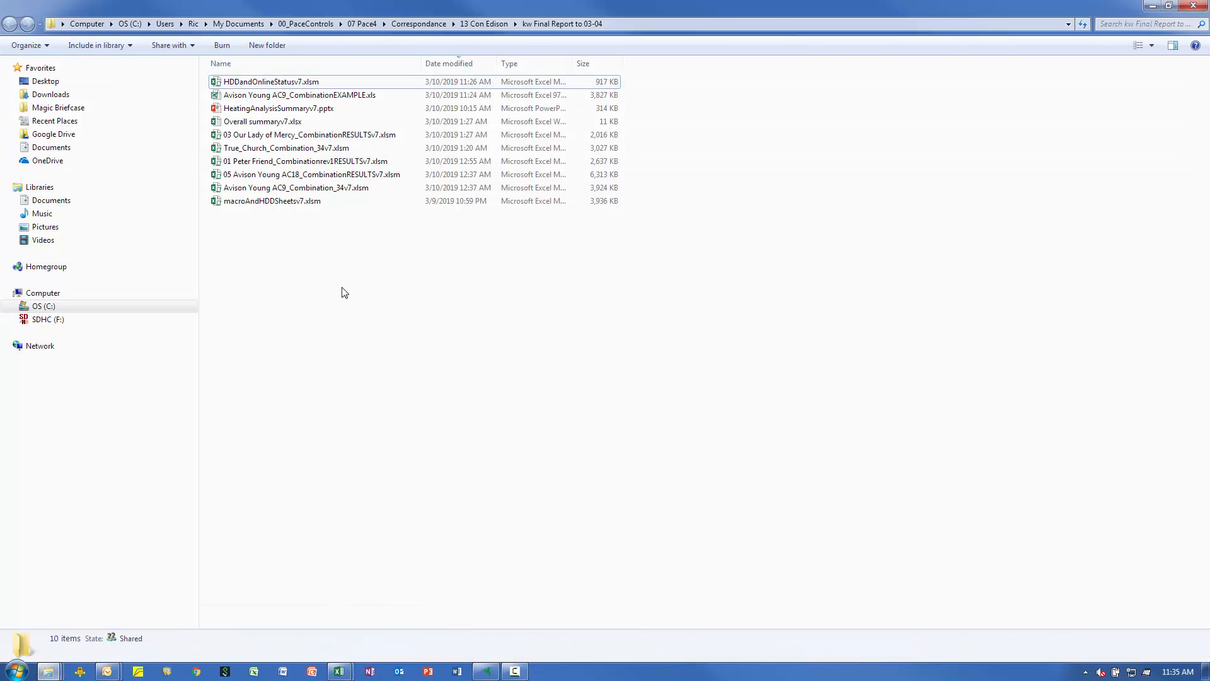
pyautogui.click(290, 123)
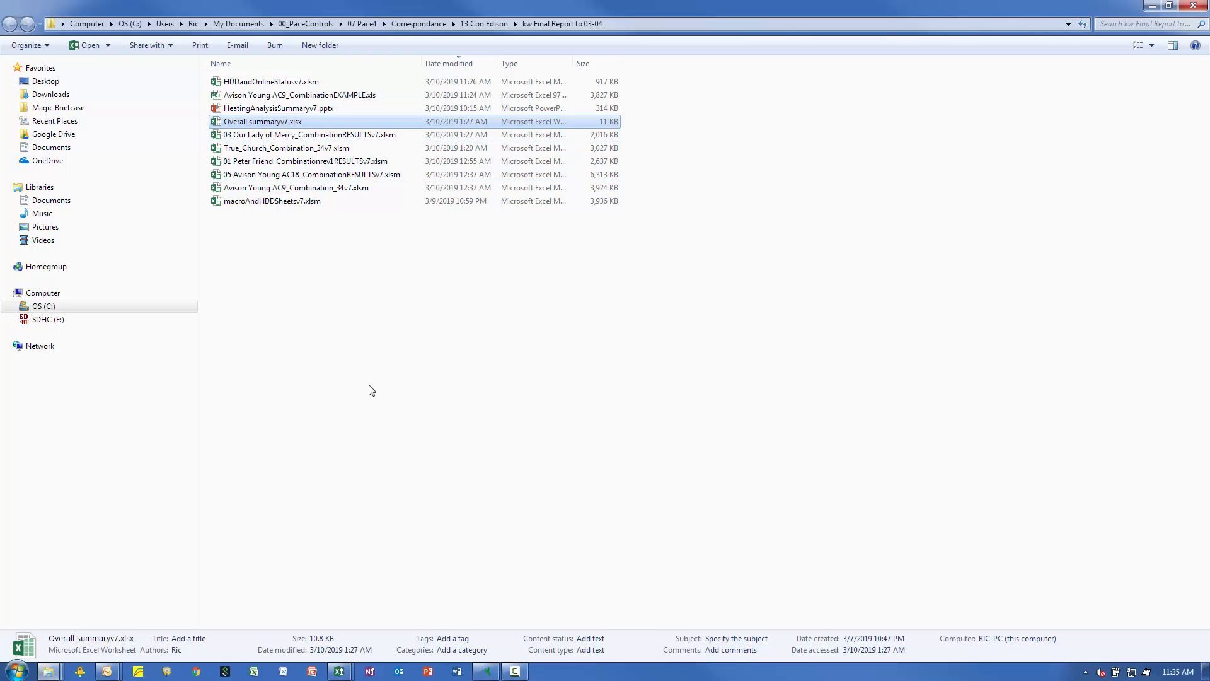
# Return to the Avison Young AC9_CombinationEXAMPLE workbook in Excel and save it as an Excel Macro-Enabled Workbook (*.xlsm) in the same folder
pyautogui.click(339, 670)
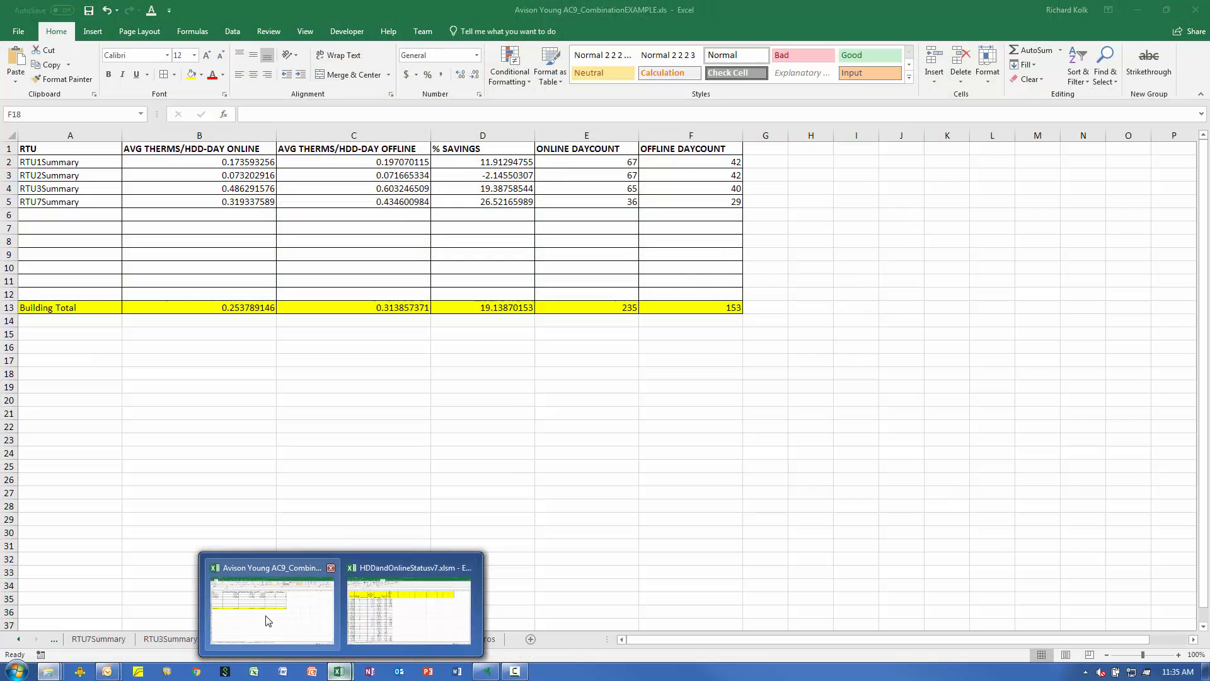
pyautogui.click(296, 612)
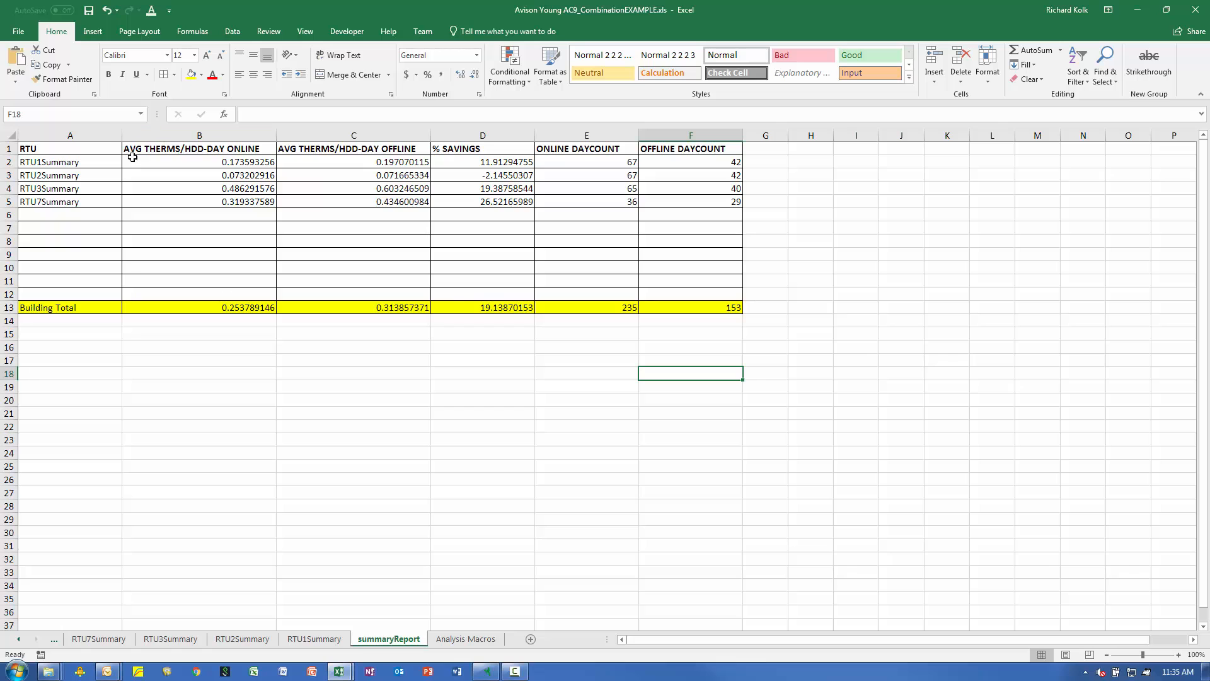
pyautogui.click(18, 31)
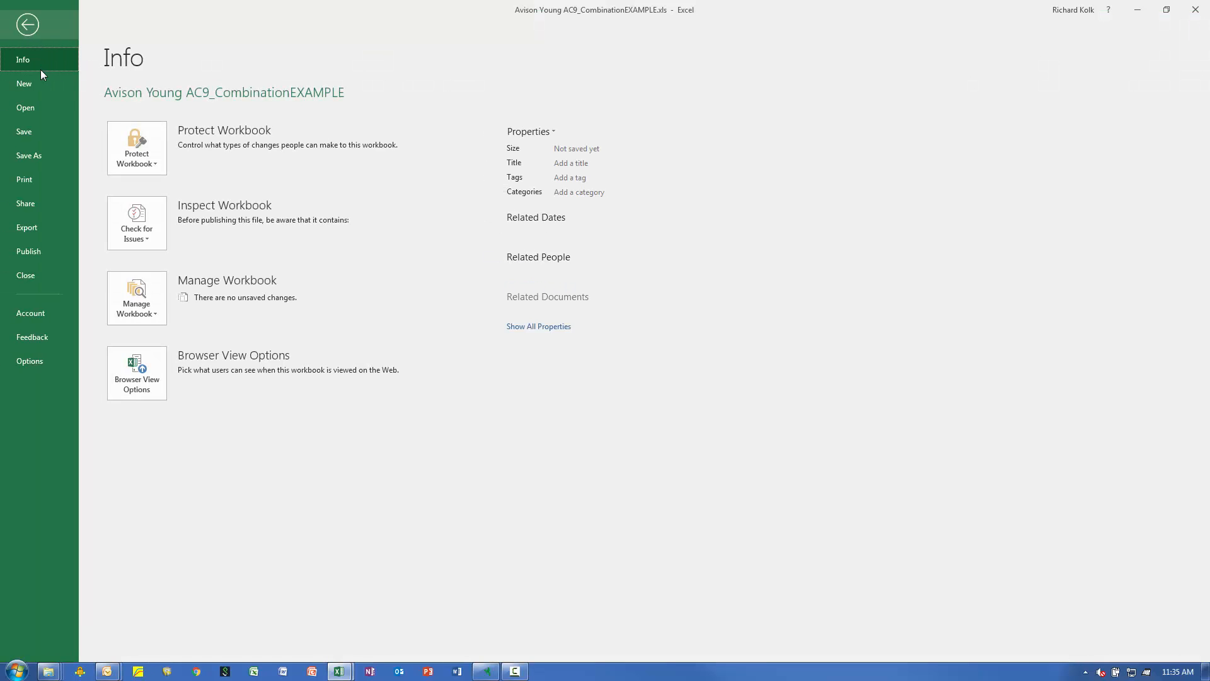
pyautogui.click(34, 151)
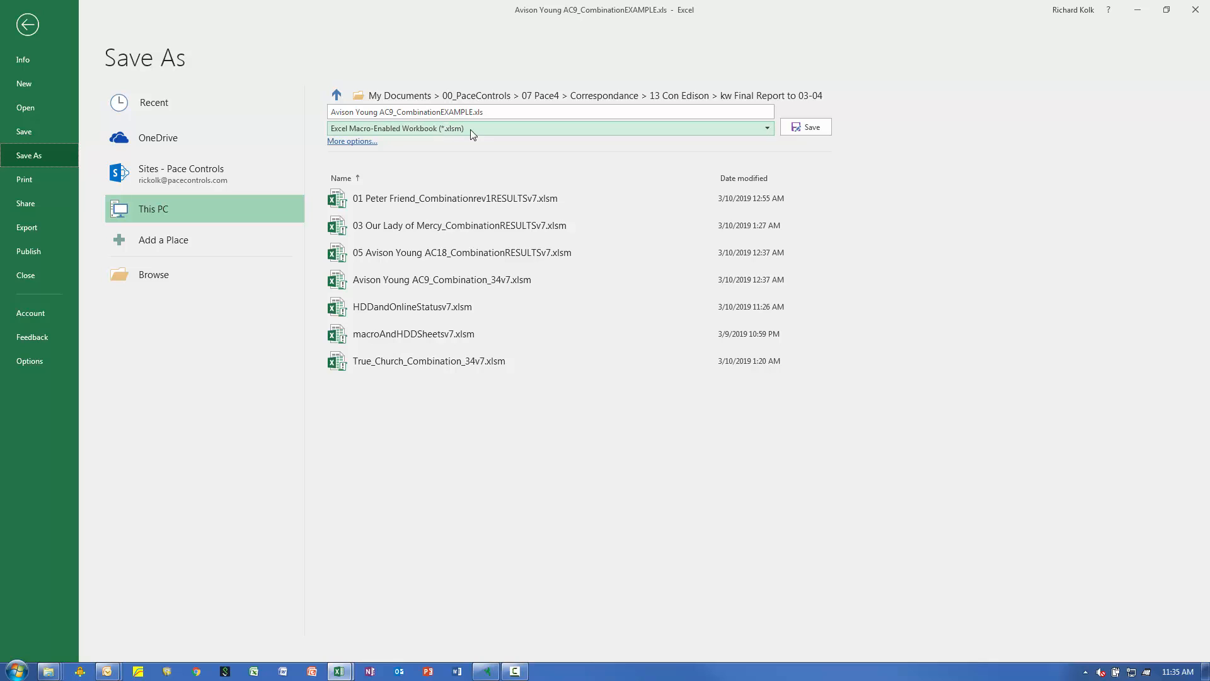
pyautogui.click(473, 129)
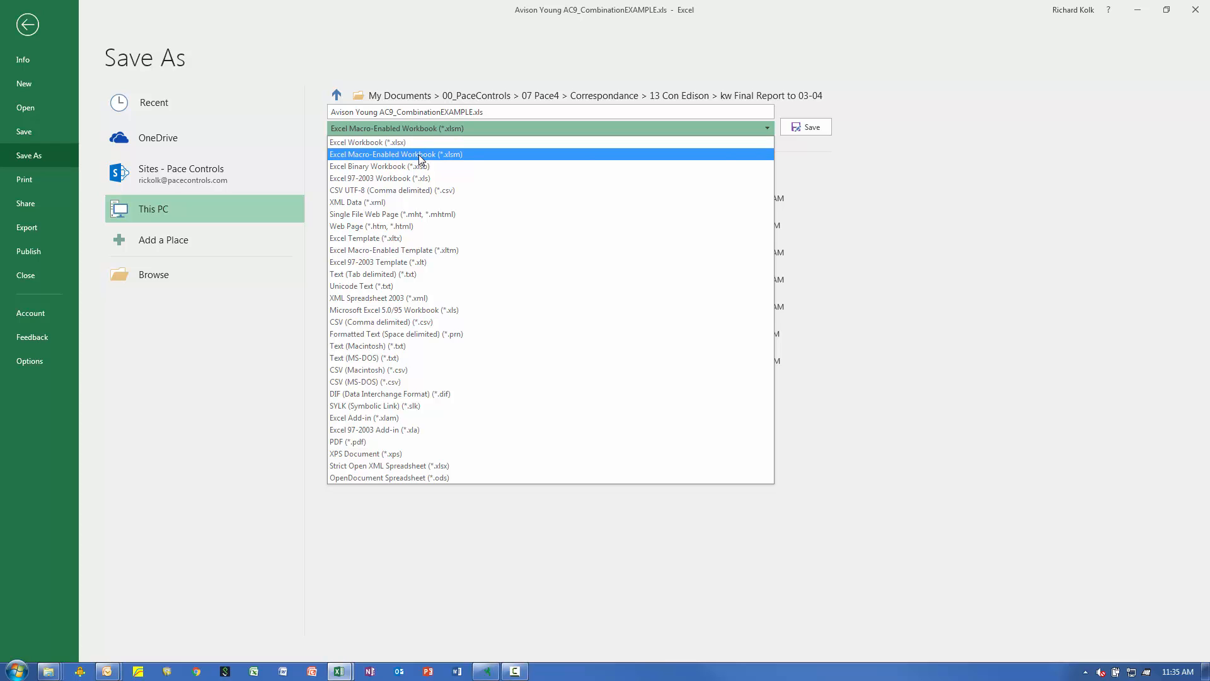
pyautogui.click(824, 123)
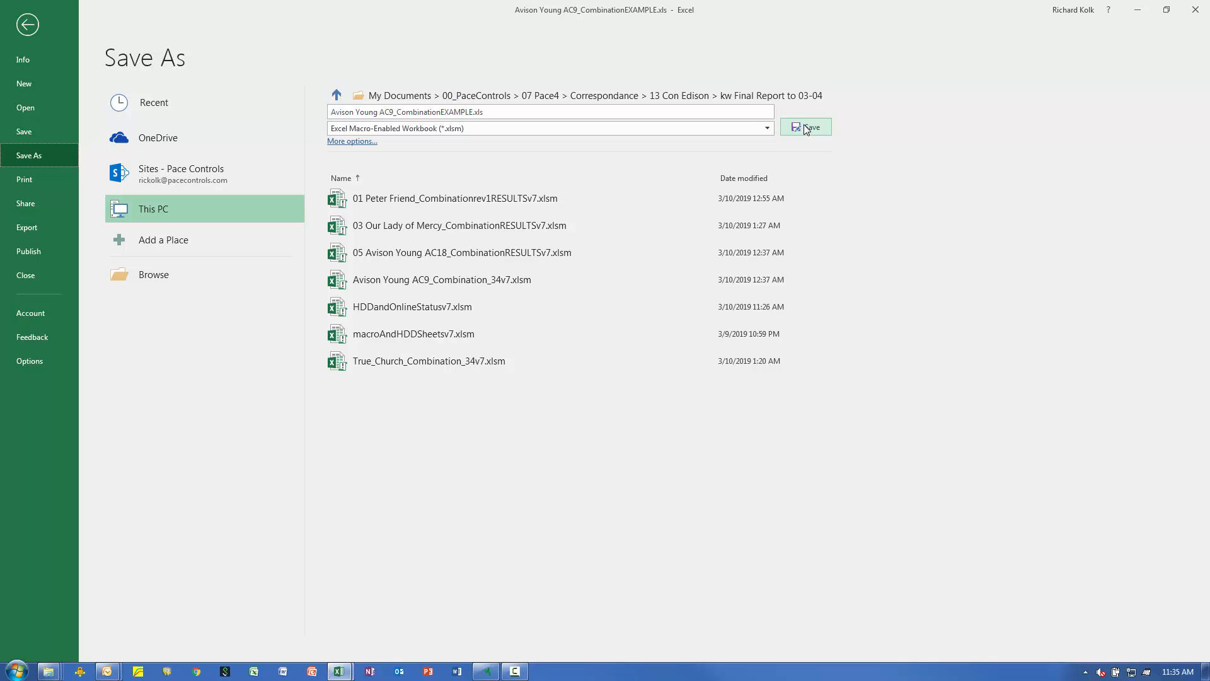
pyautogui.click(807, 128)
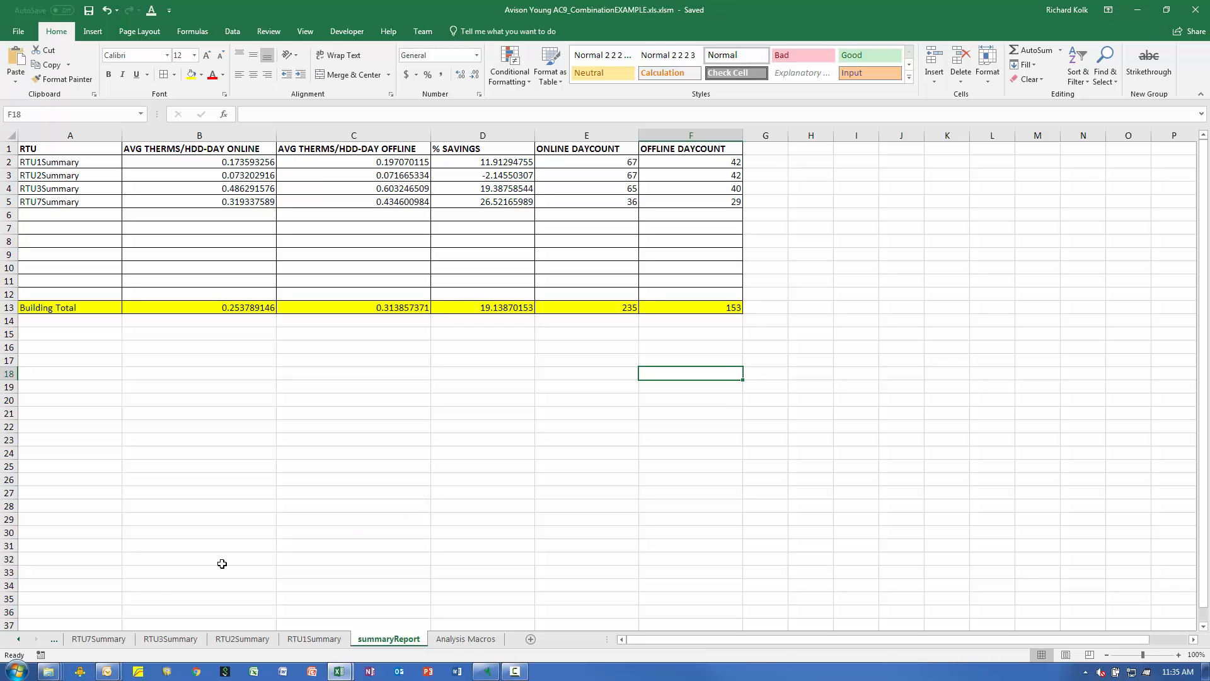
# Open Overall summaryv7.xlsx from the kw Final Report to 03-04 folder
pyautogui.click(48, 670)
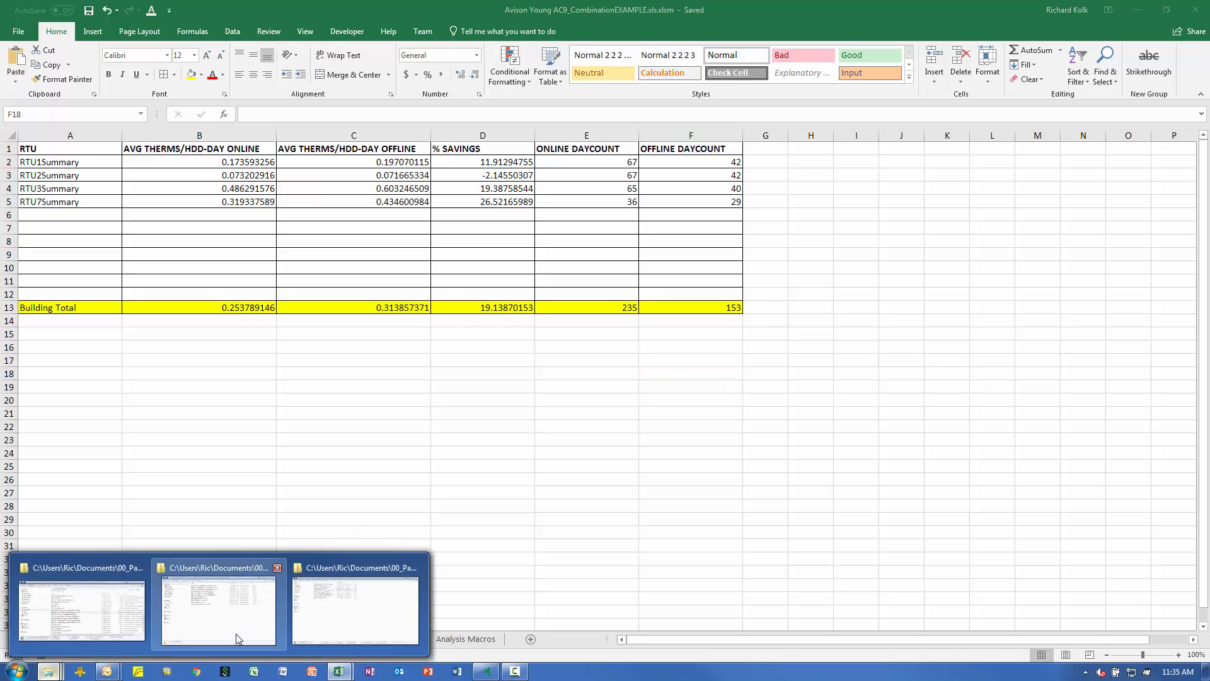
pyautogui.click(357, 617)
pyautogui.click(363, 380)
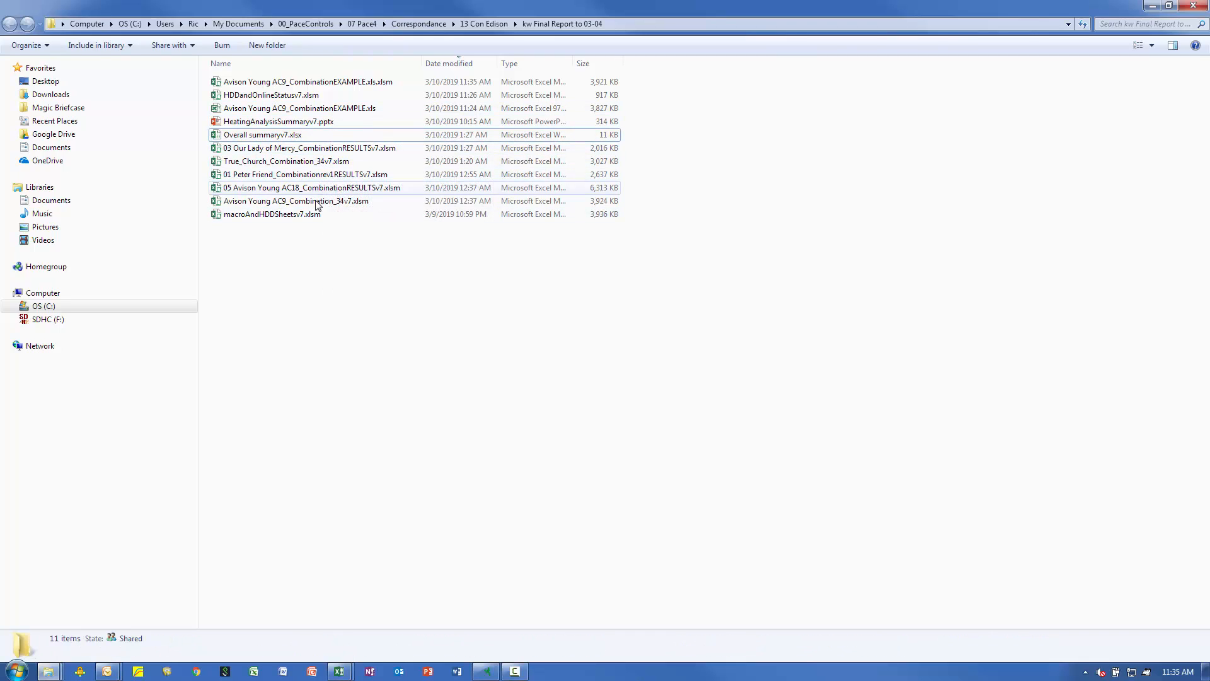
pyautogui.doubleClick(266, 135)
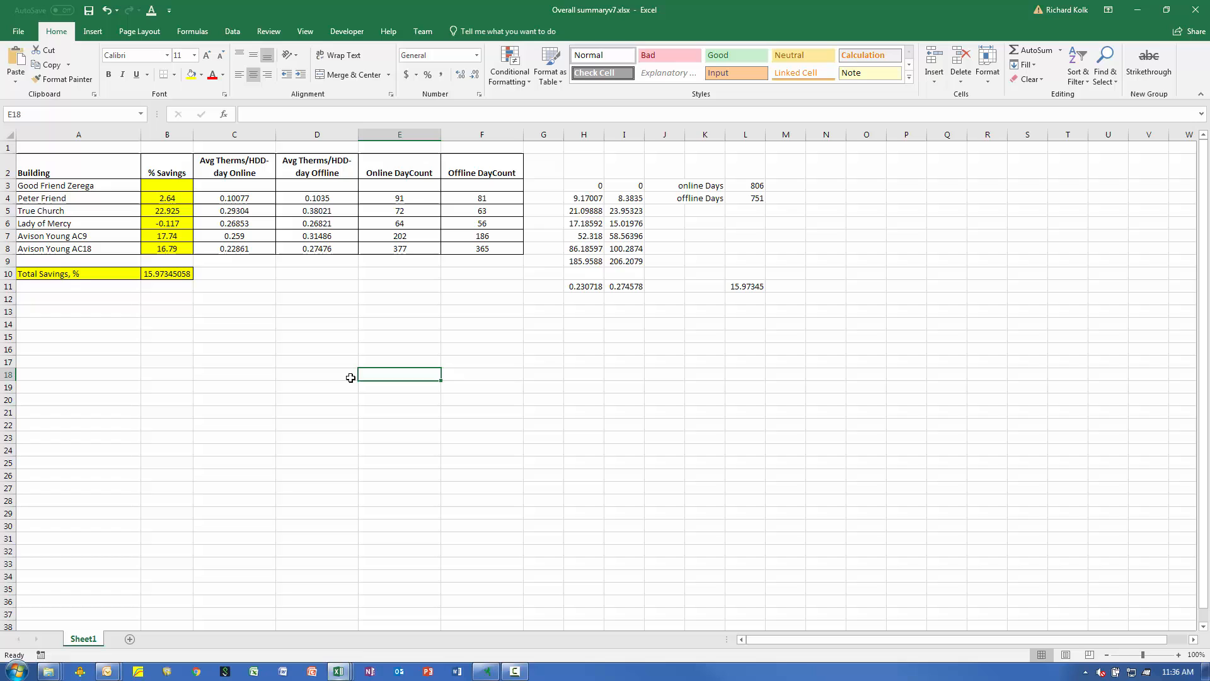
# Examine the % savings, average therms/HDD-day and day counts in building rows 4 and 7 of the overall summary table
pyautogui.click(297, 314)
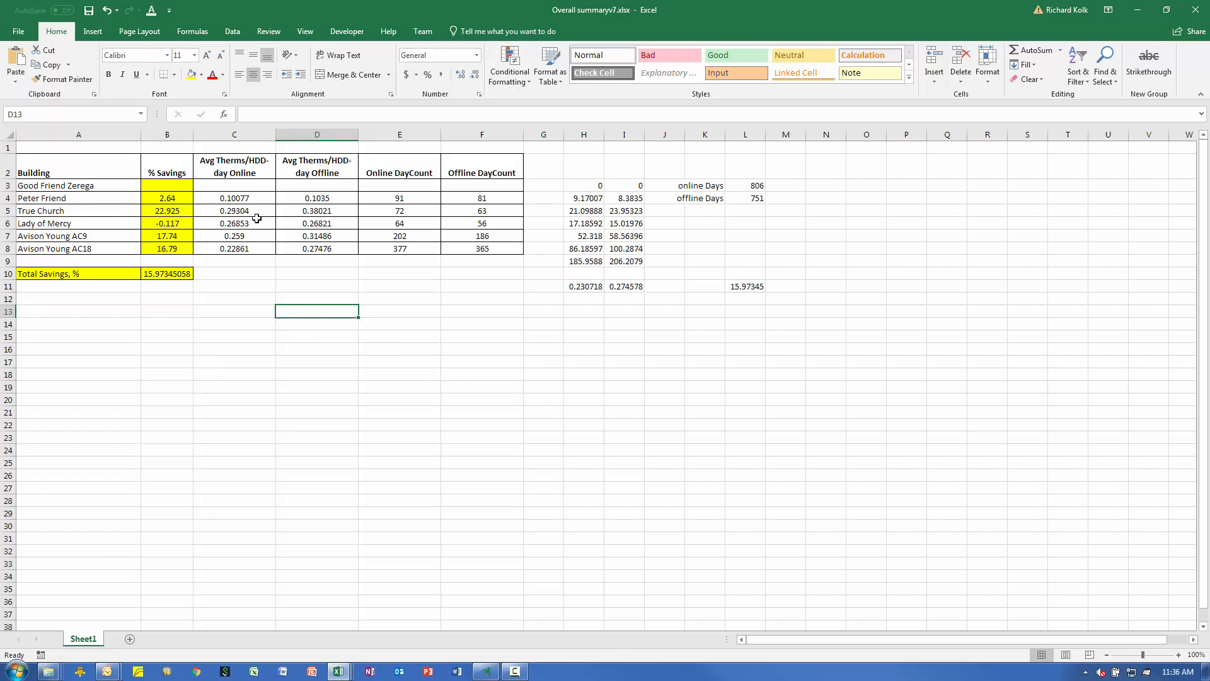
pyautogui.click(176, 201)
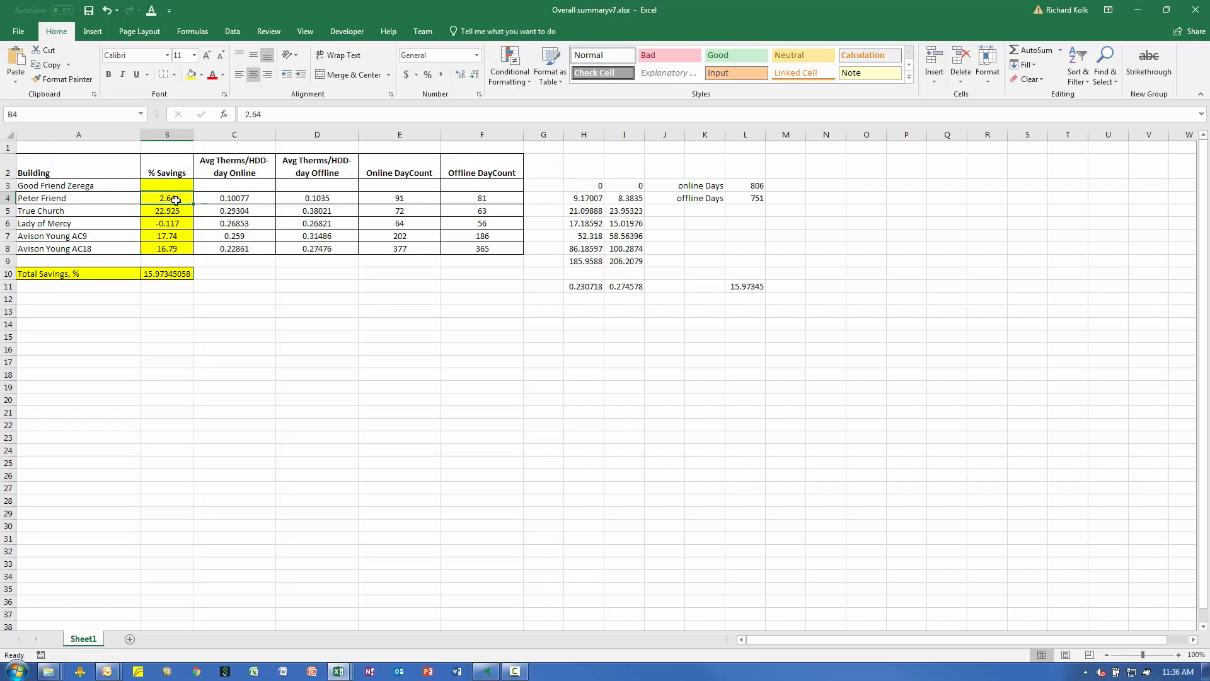
pyautogui.click(243, 201)
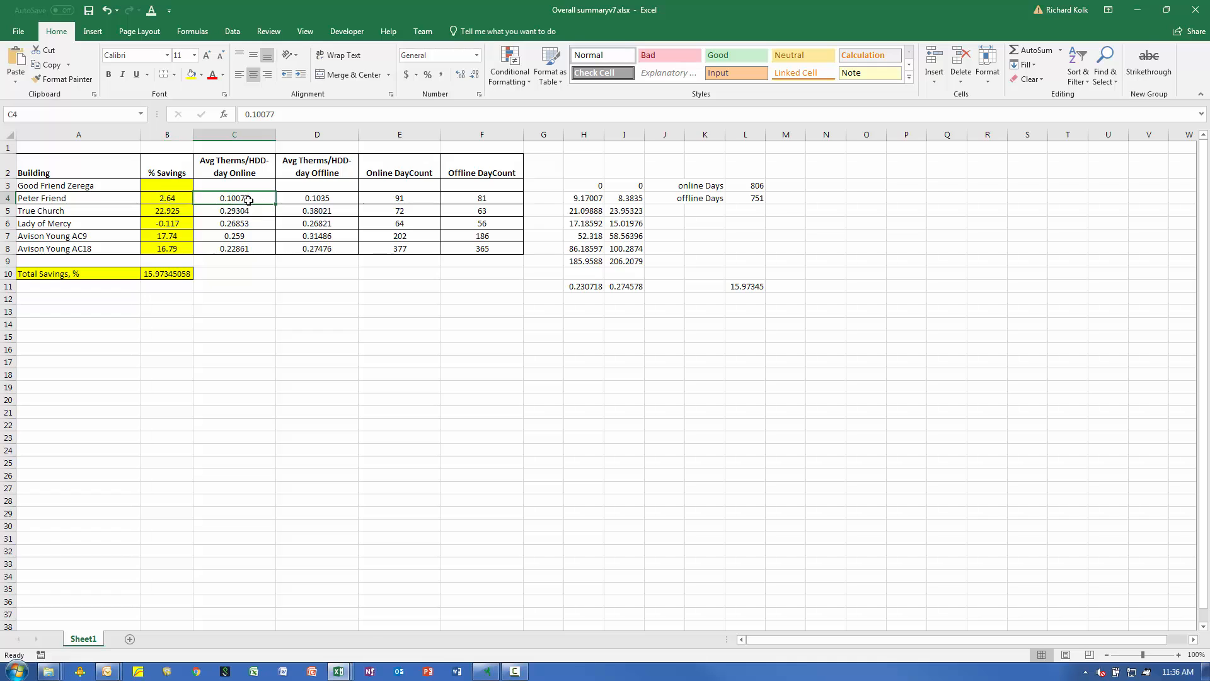
pyautogui.moveTo(276, 200); pyautogui.dragTo(452, 202)
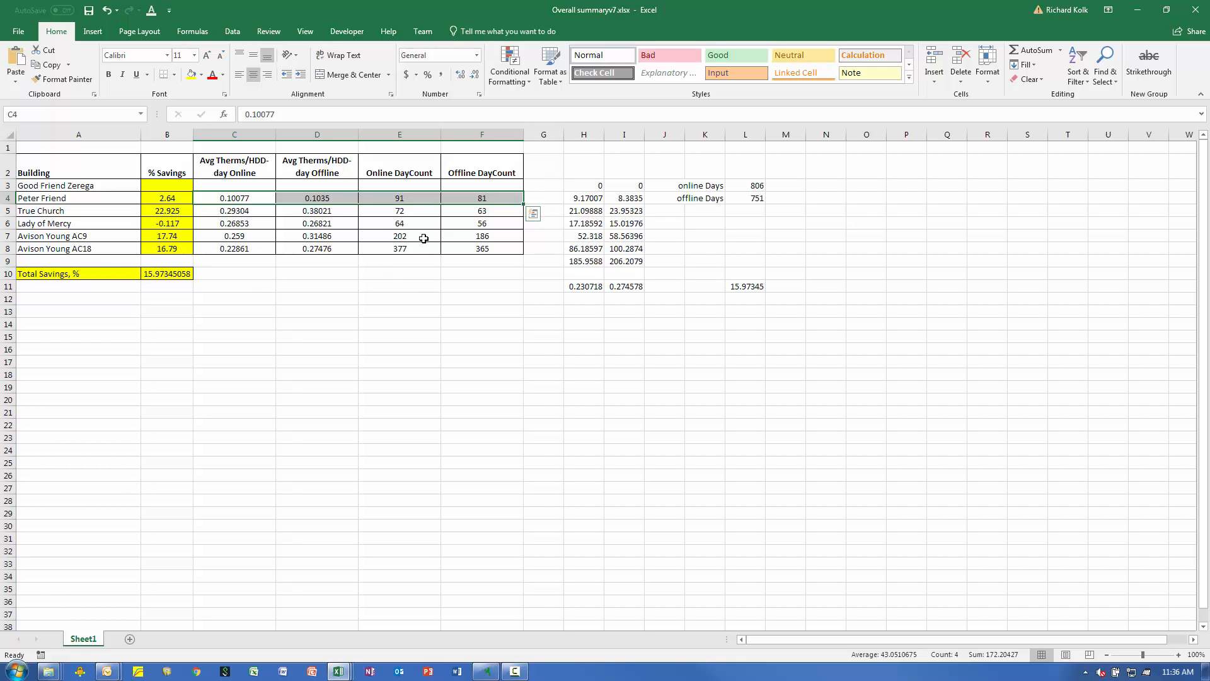
pyautogui.moveTo(495, 236); pyautogui.dragTo(176, 235)
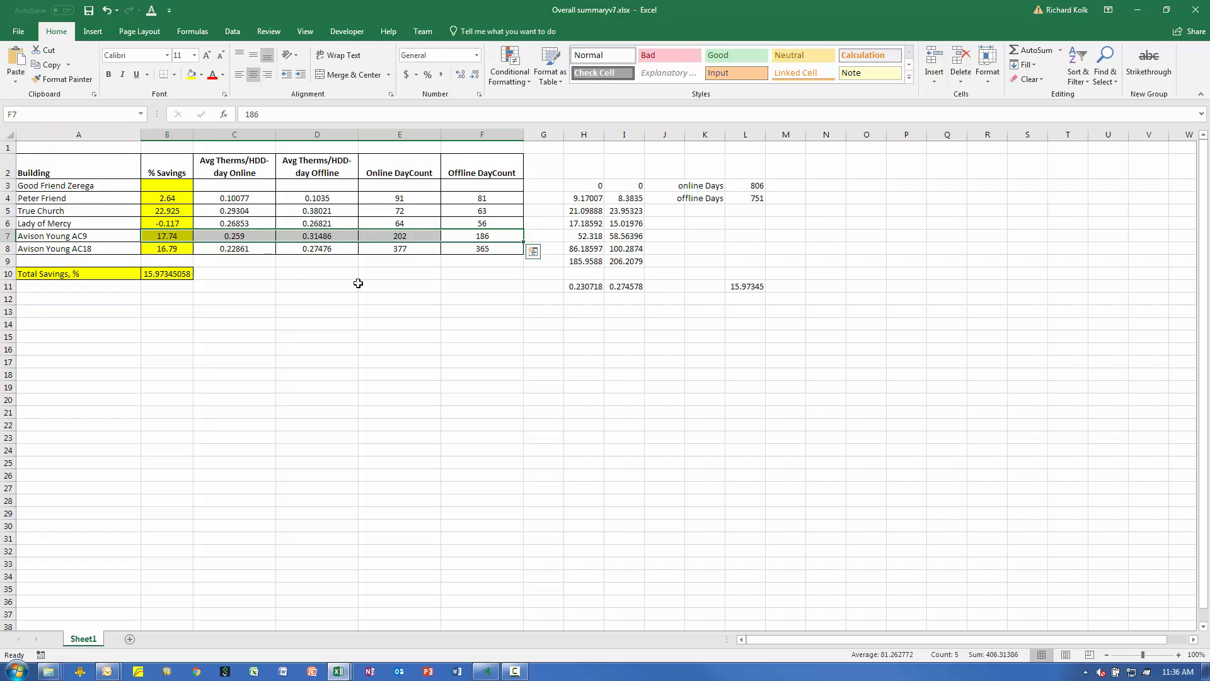
pyautogui.click(300, 274)
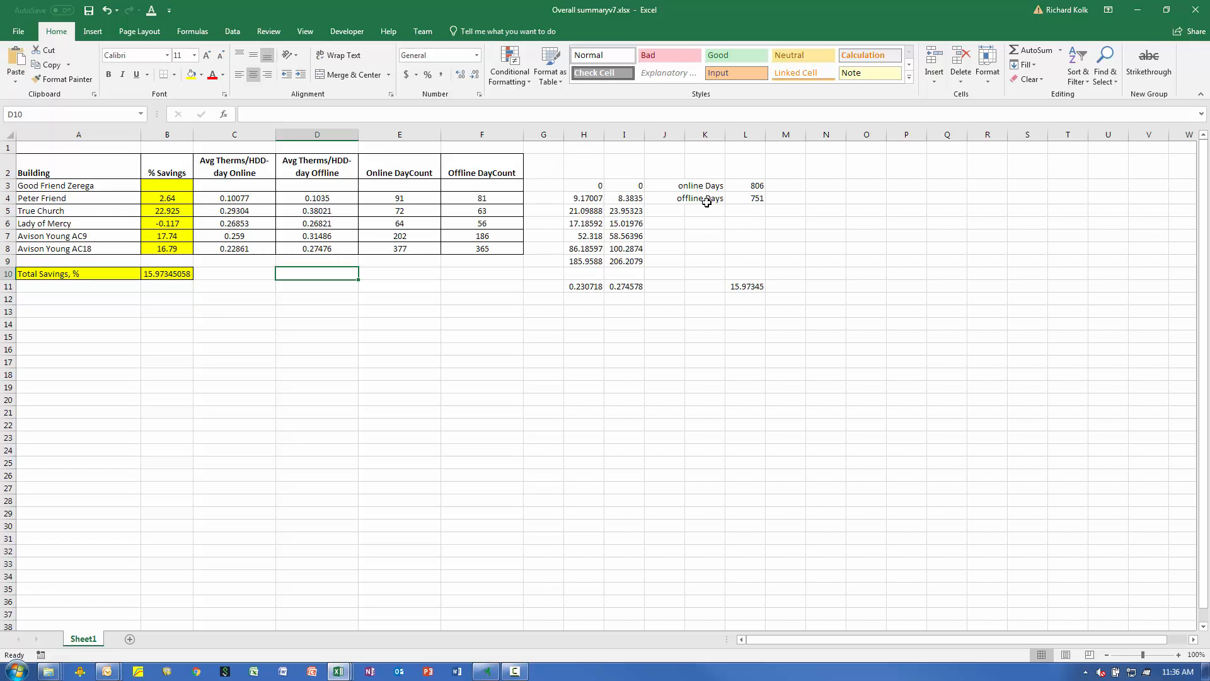
# Examine how the total savings in B10 is calculated from cells H11, I11 and L11 and the building data in B4:F8
pyautogui.click(584, 289)
pyautogui.click(635, 287)
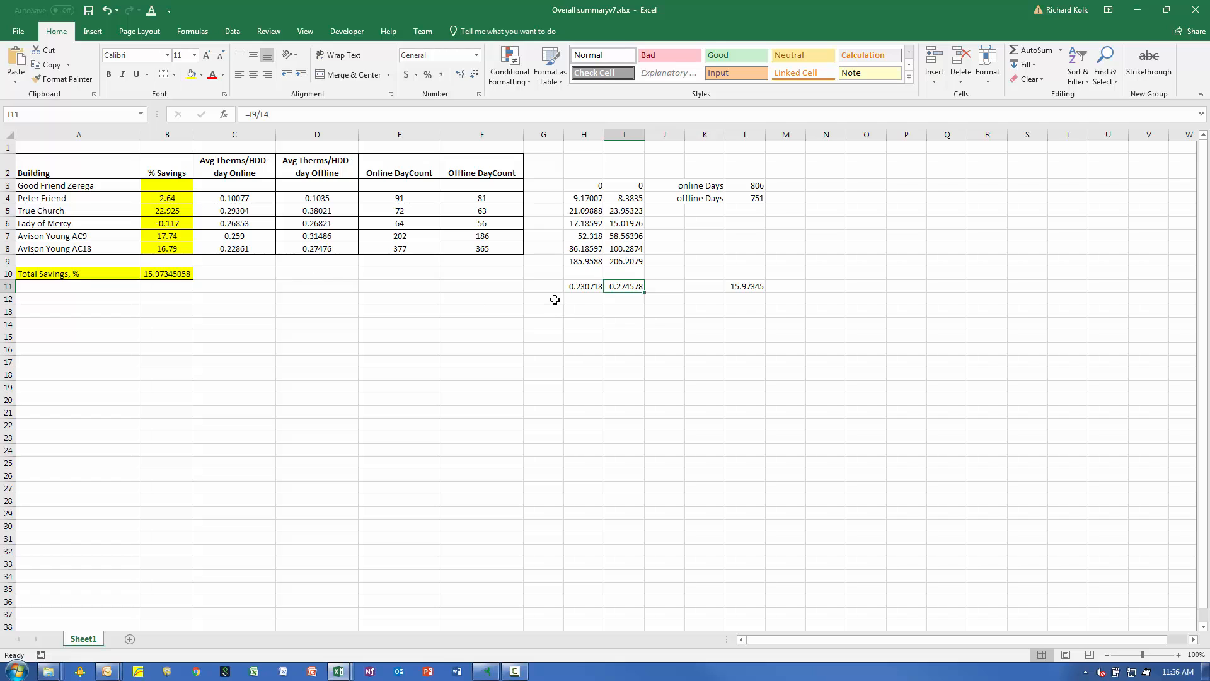
pyautogui.click(167, 274)
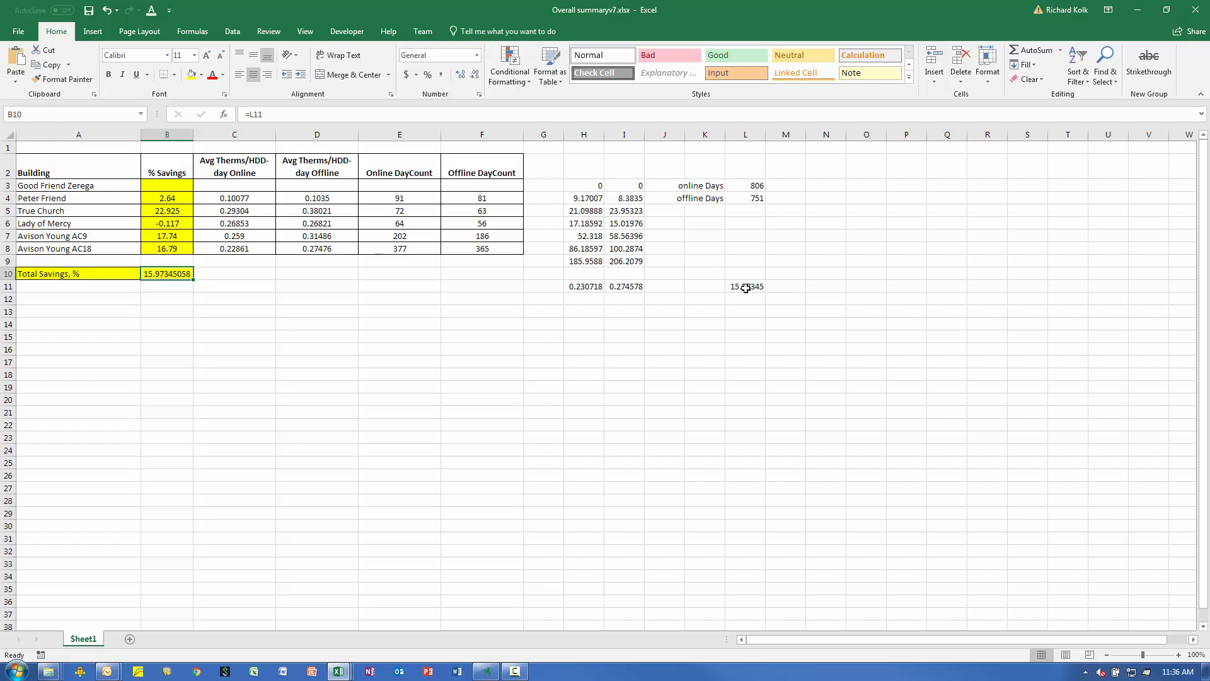
pyautogui.click(746, 288)
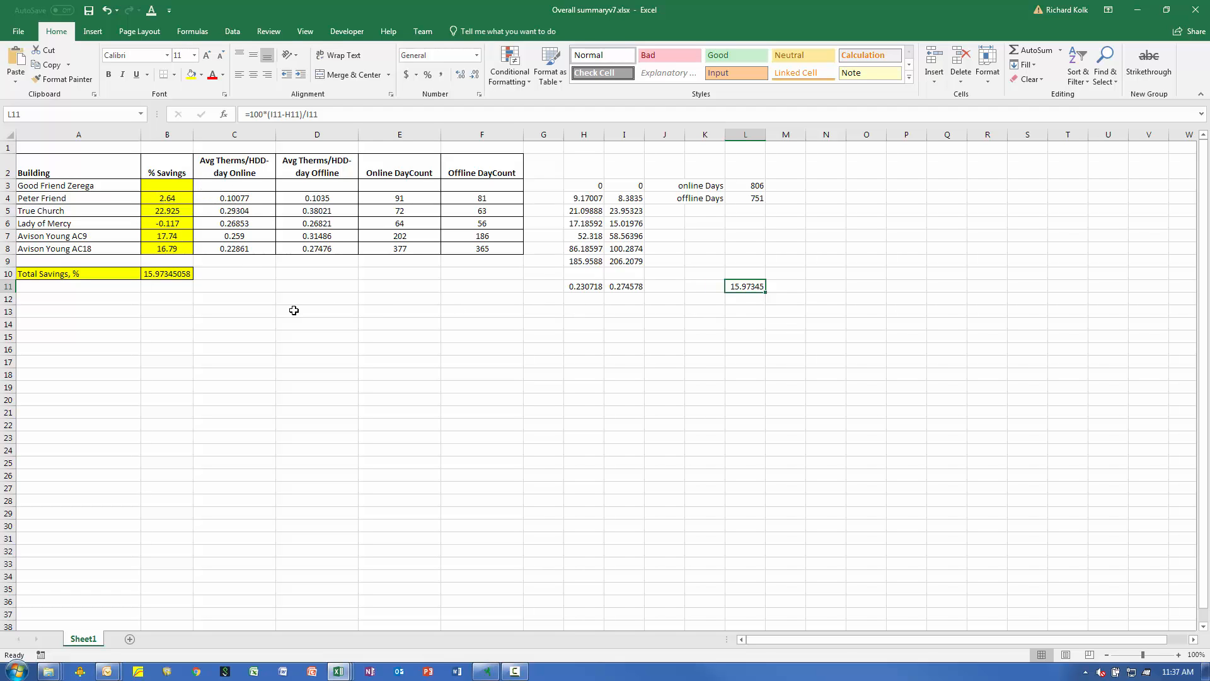
pyautogui.moveTo(169, 197); pyautogui.dragTo(469, 247)
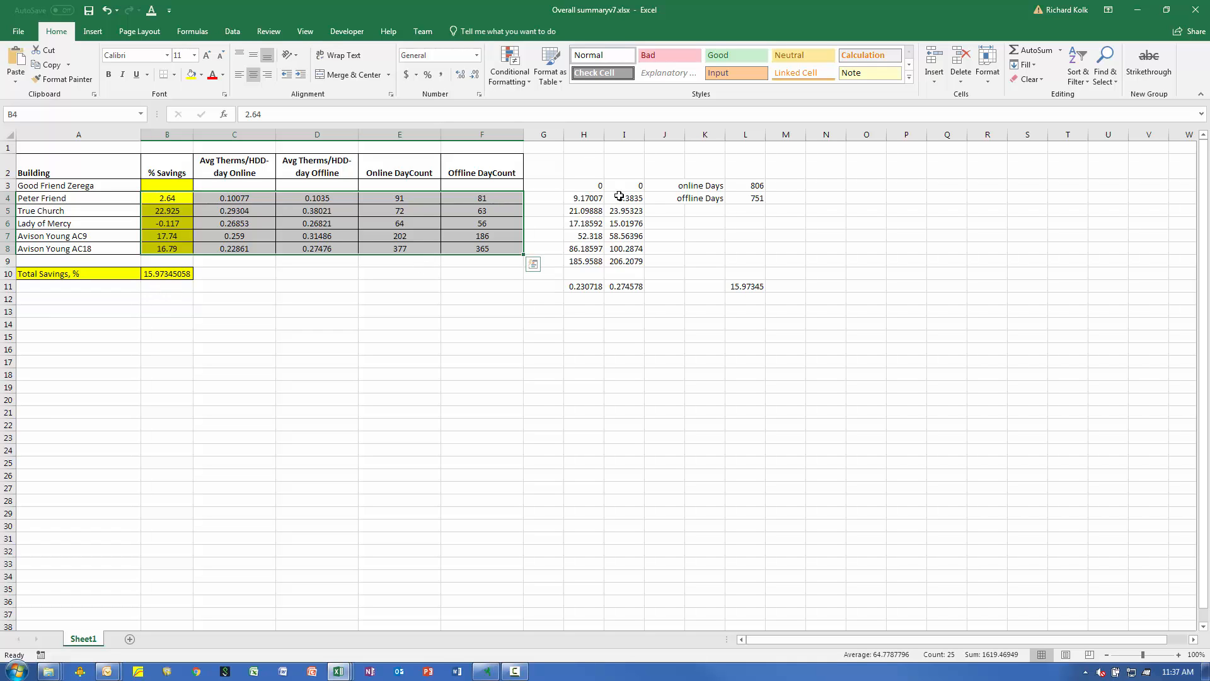
pyautogui.click(483, 302)
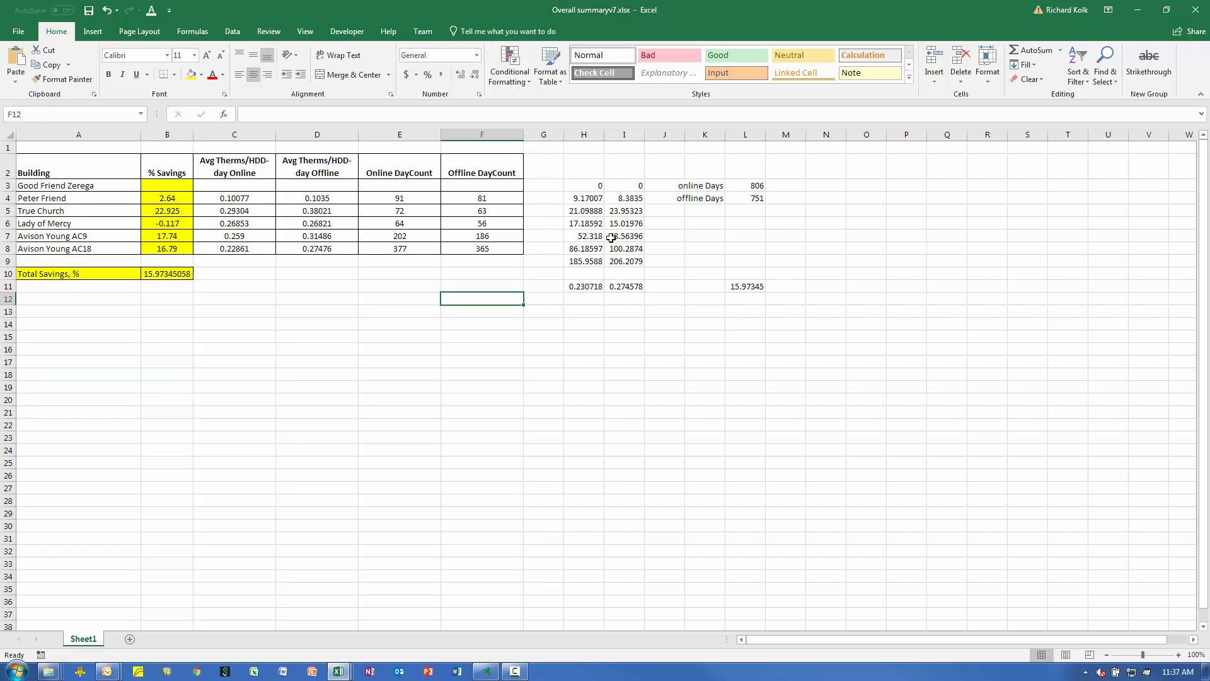